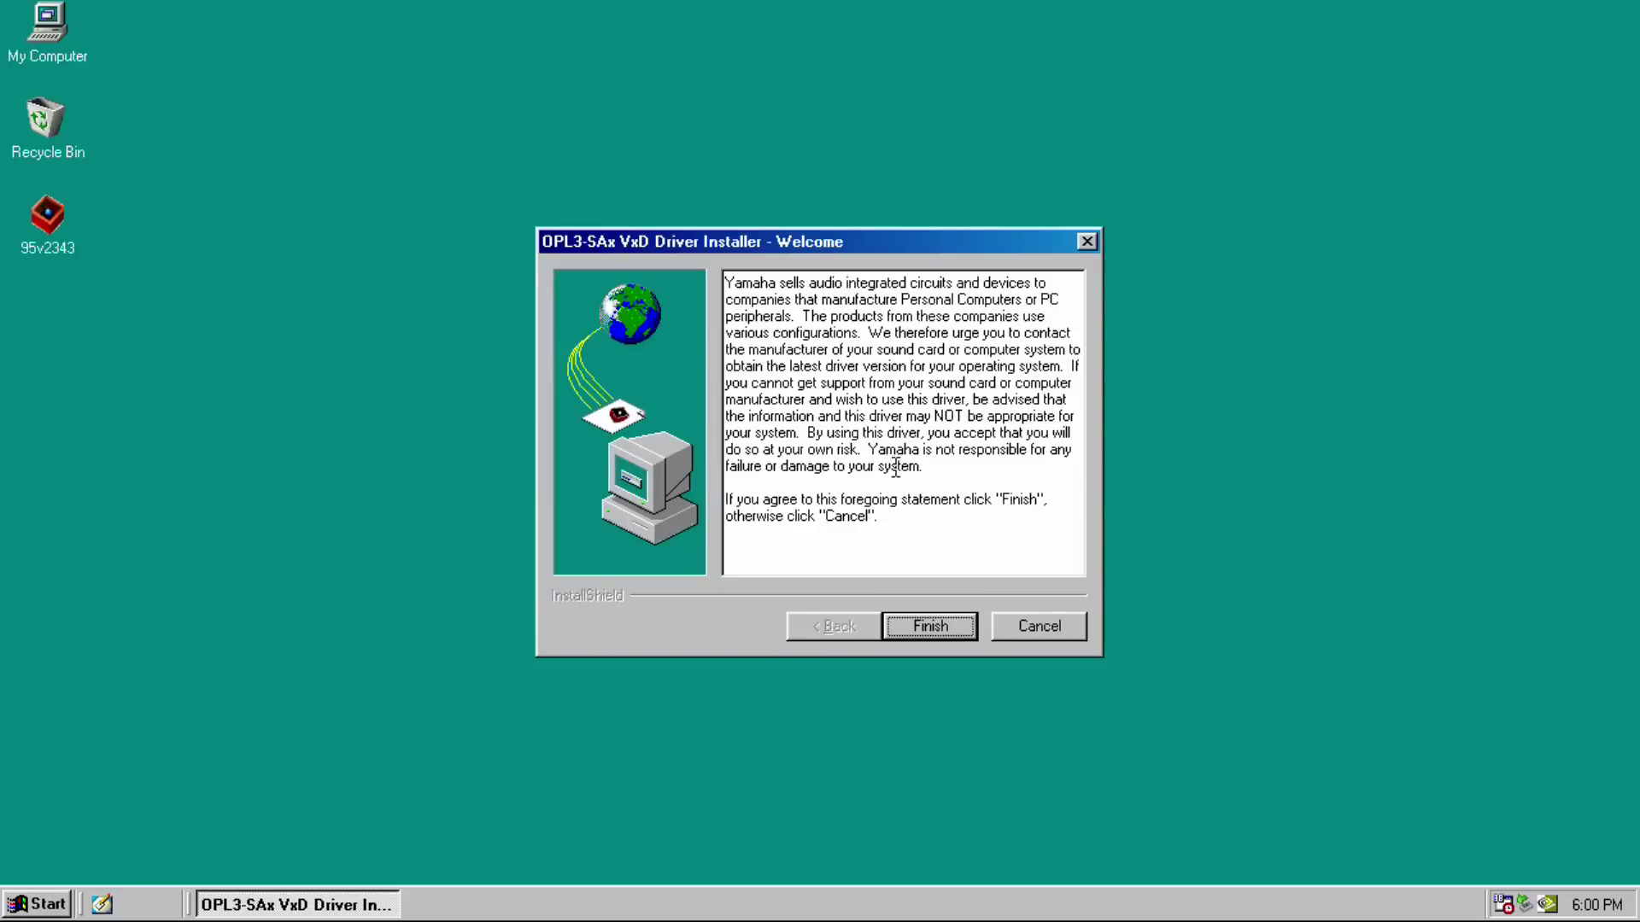
Accept the VxD driver terms and continue past the YAMAHA SAx Driver Setup Welcome page
left_click(924, 631)
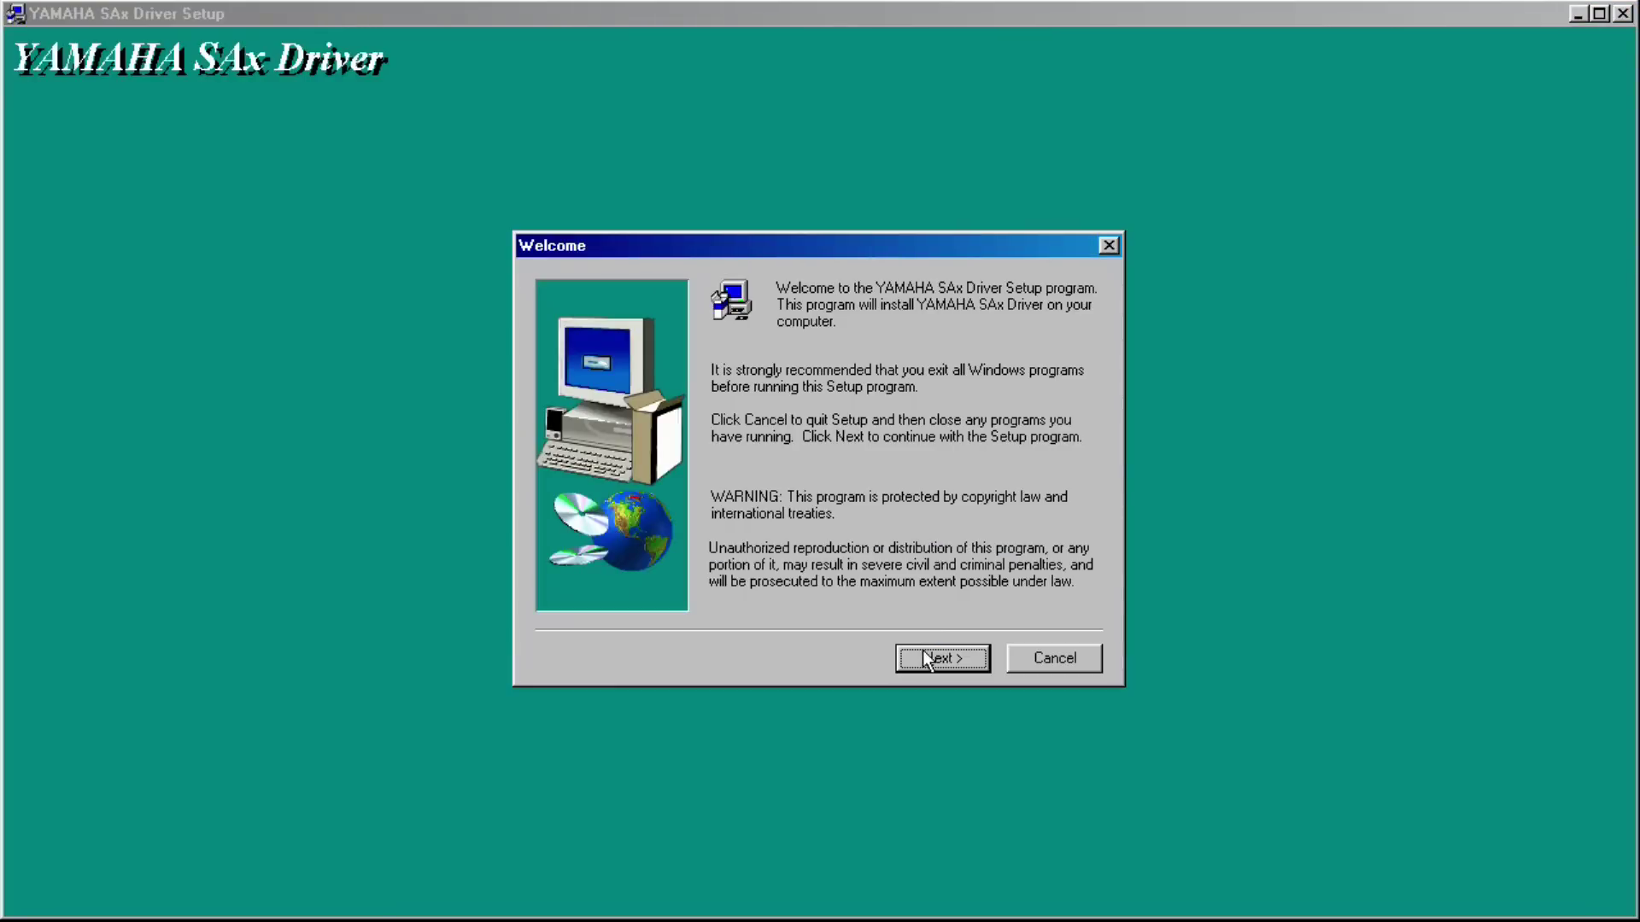
left_click(923, 650)
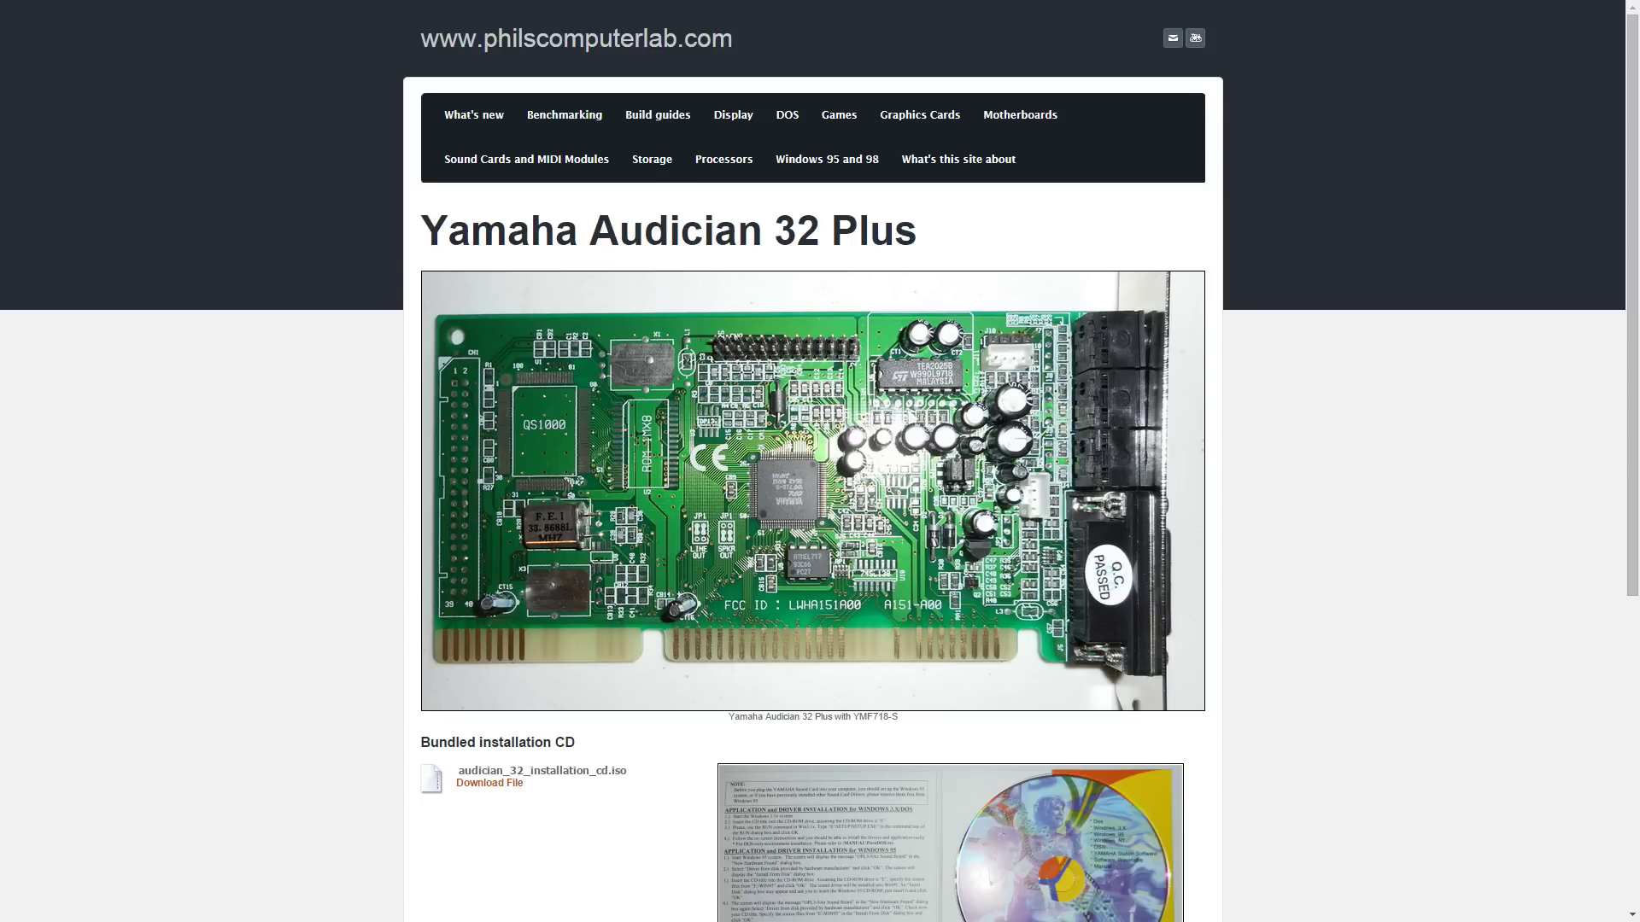
Scroll the Yamaha Audician 32 Plus page down to the installation CD and driver downloads
scroll(820, 461, "down", 6)
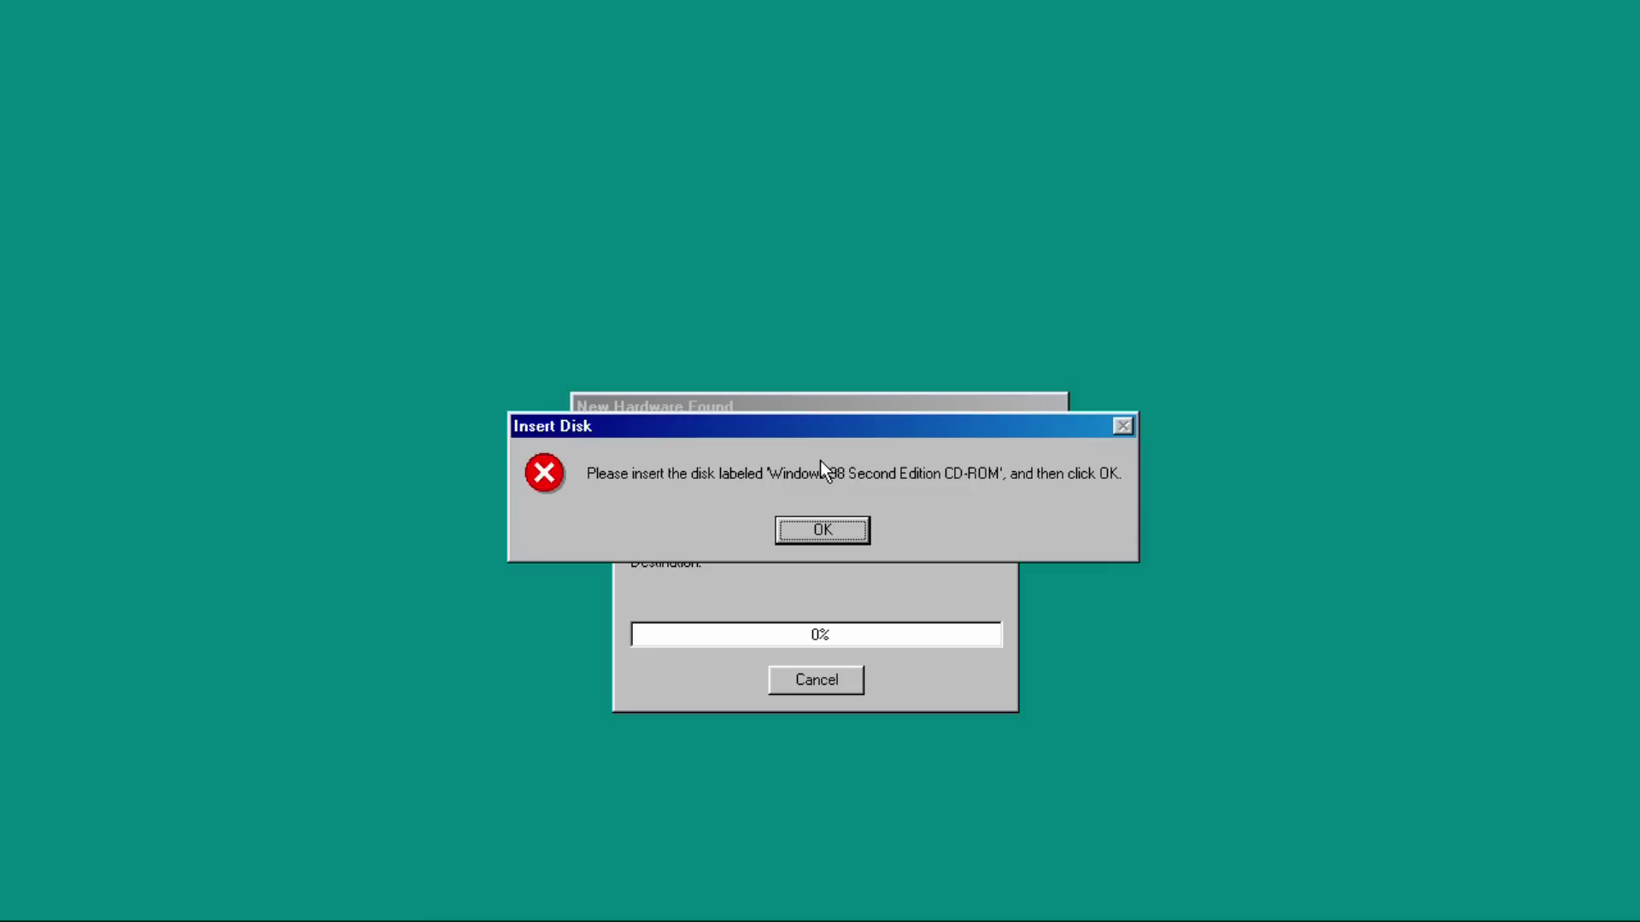
Point the missing Windows 98 files to C:\WIN98 and resume copying the sound driver files
left_click(822, 536)
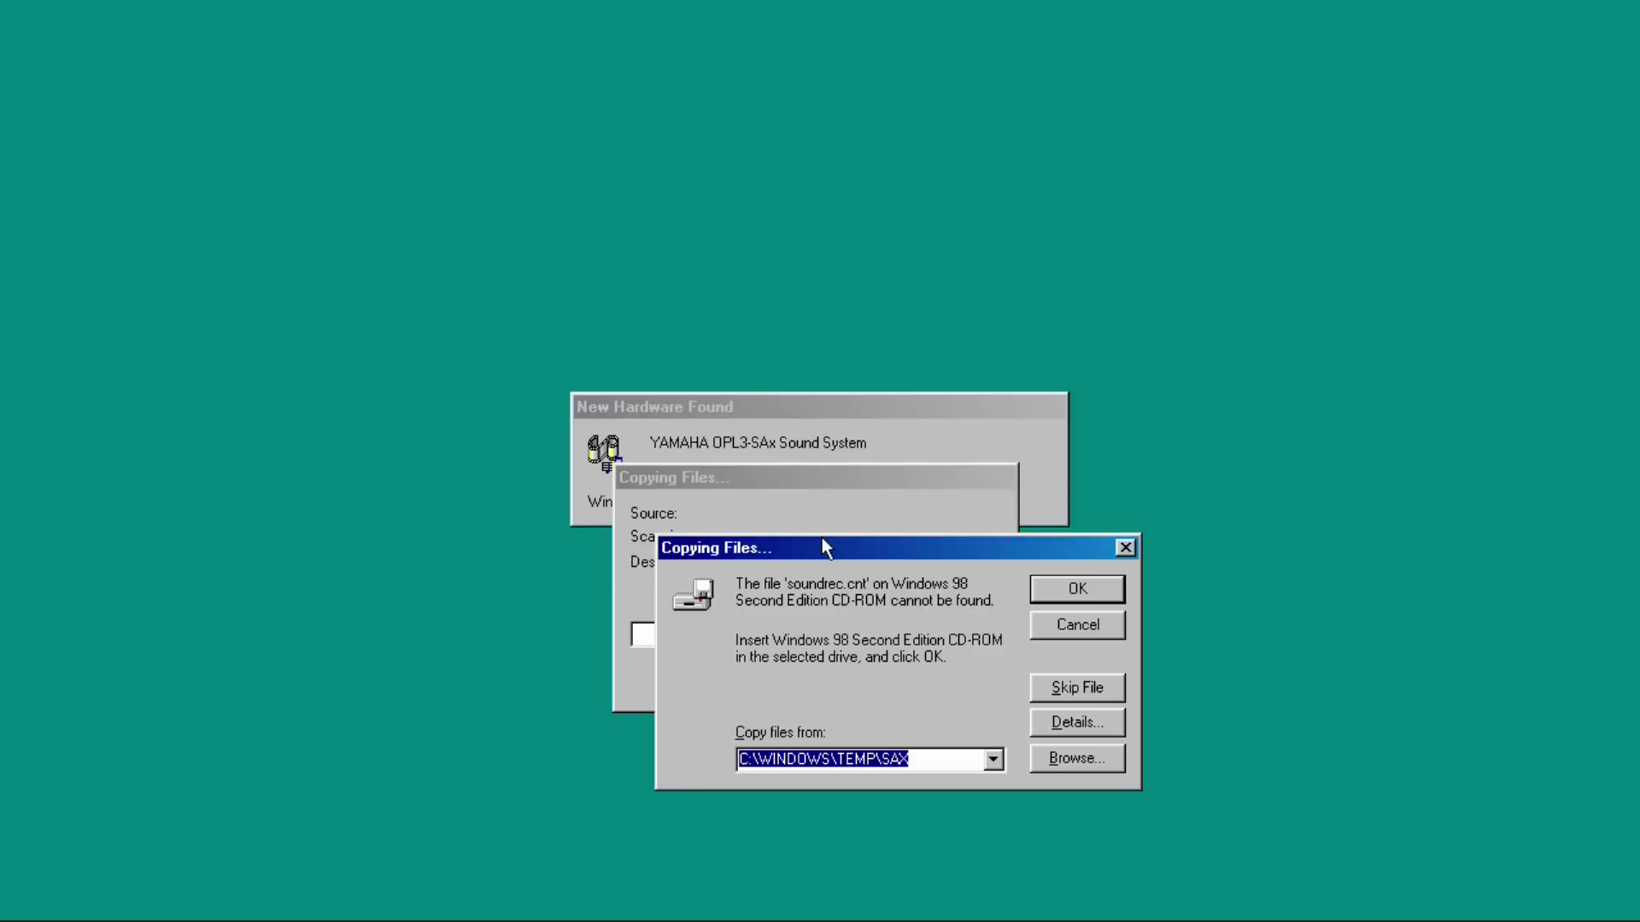
left_click(1050, 765)
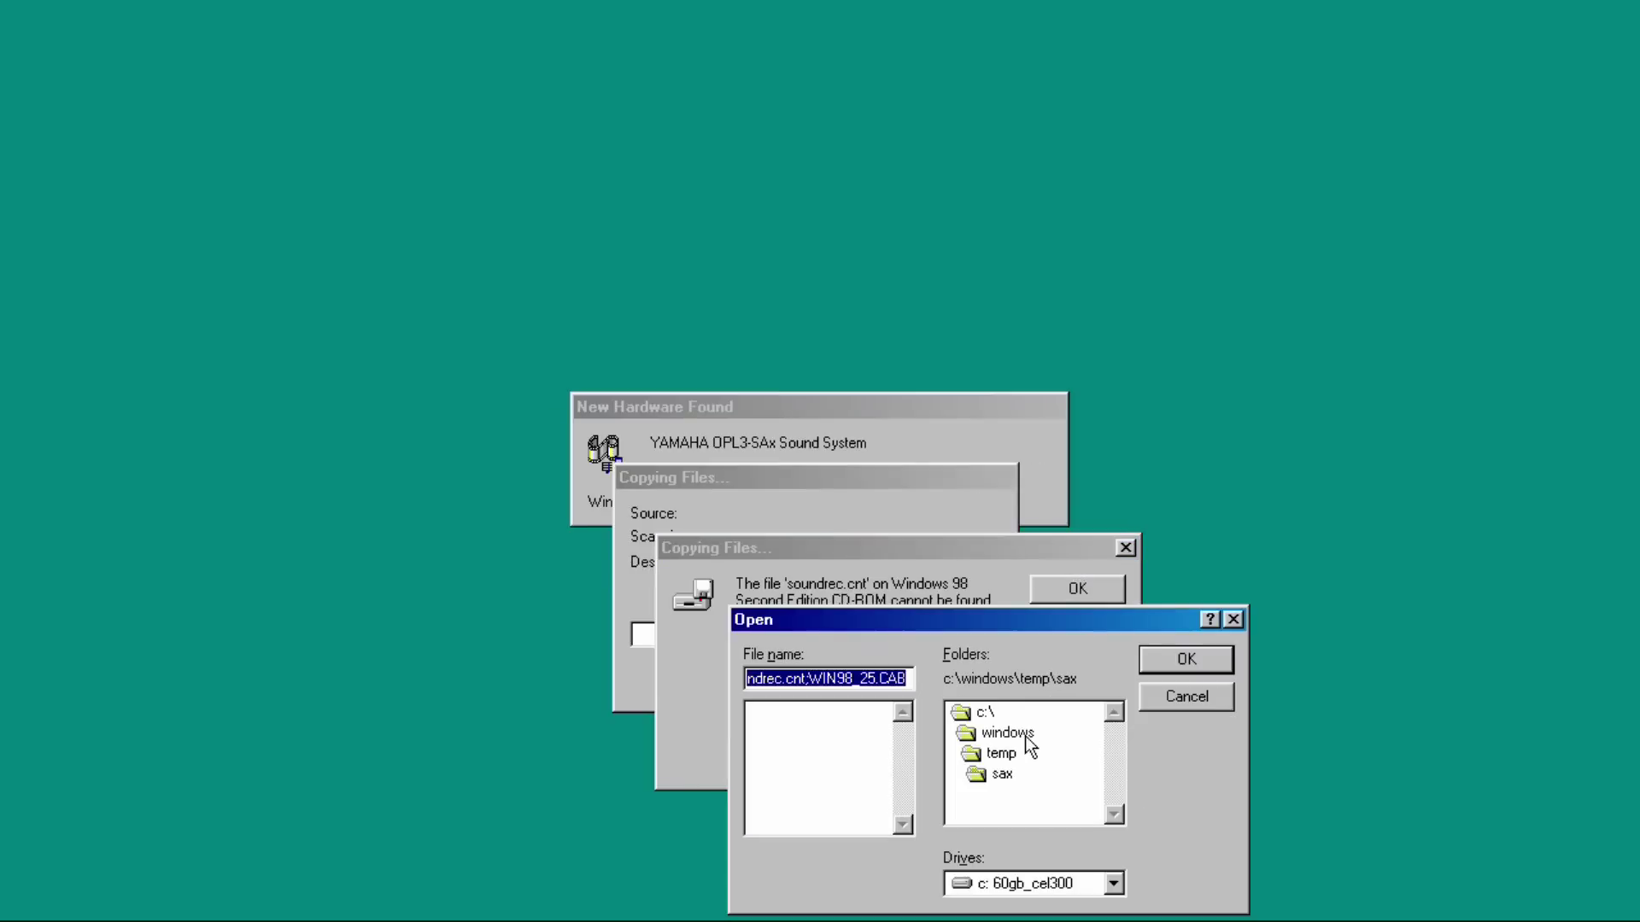
double_click(1008, 718)
double_click(1001, 794)
left_click(1144, 662)
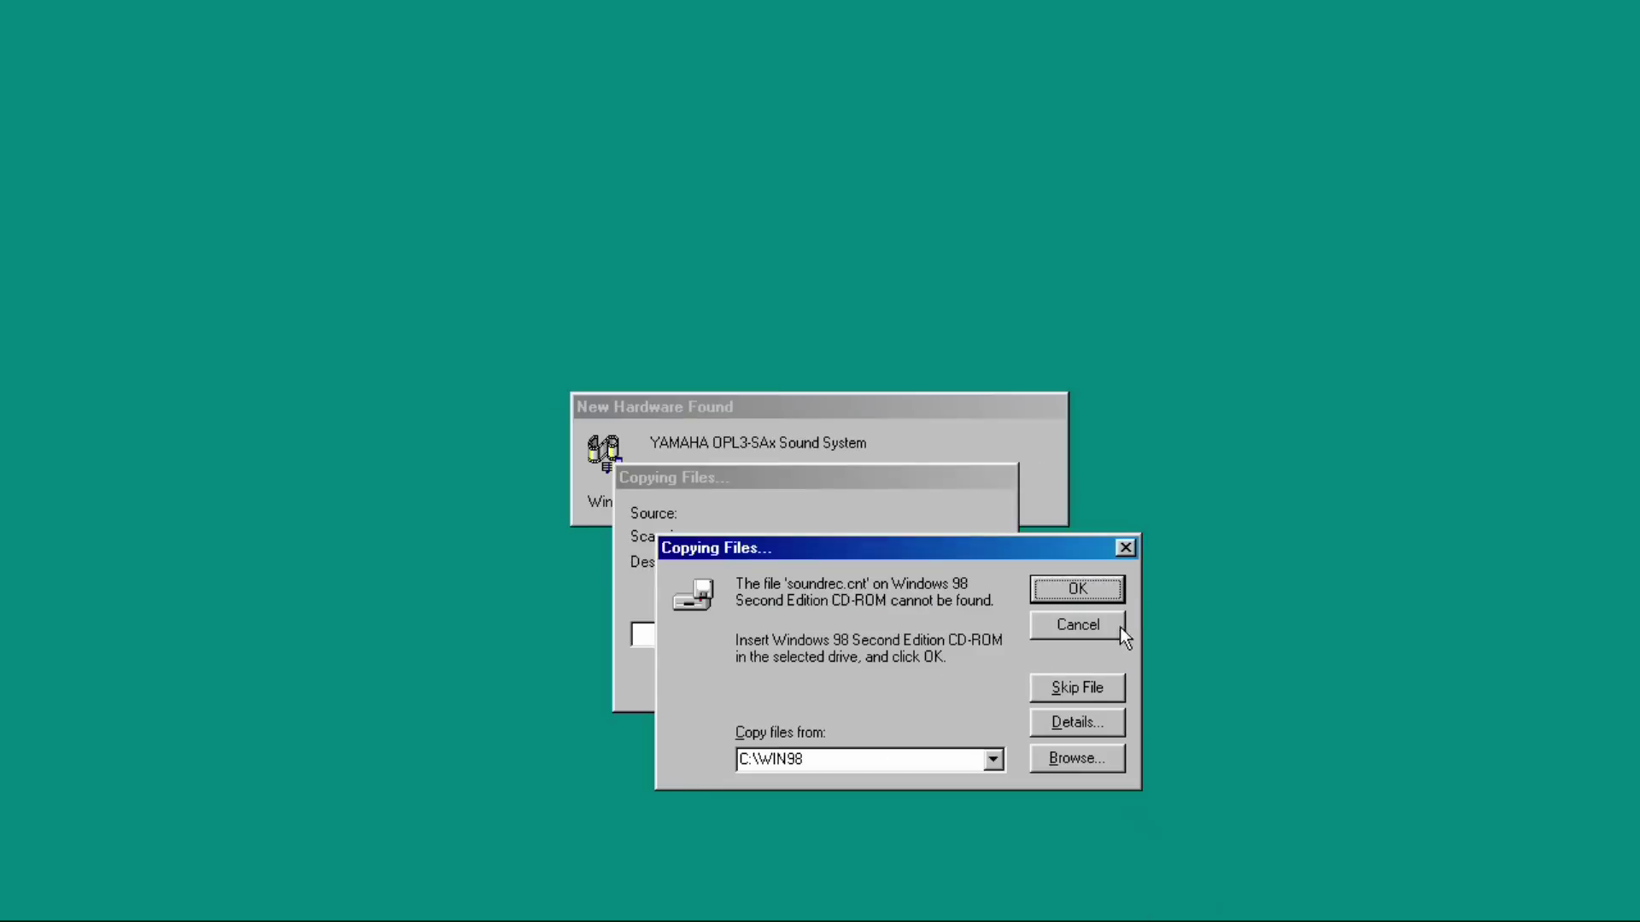
left_click(1102, 586)
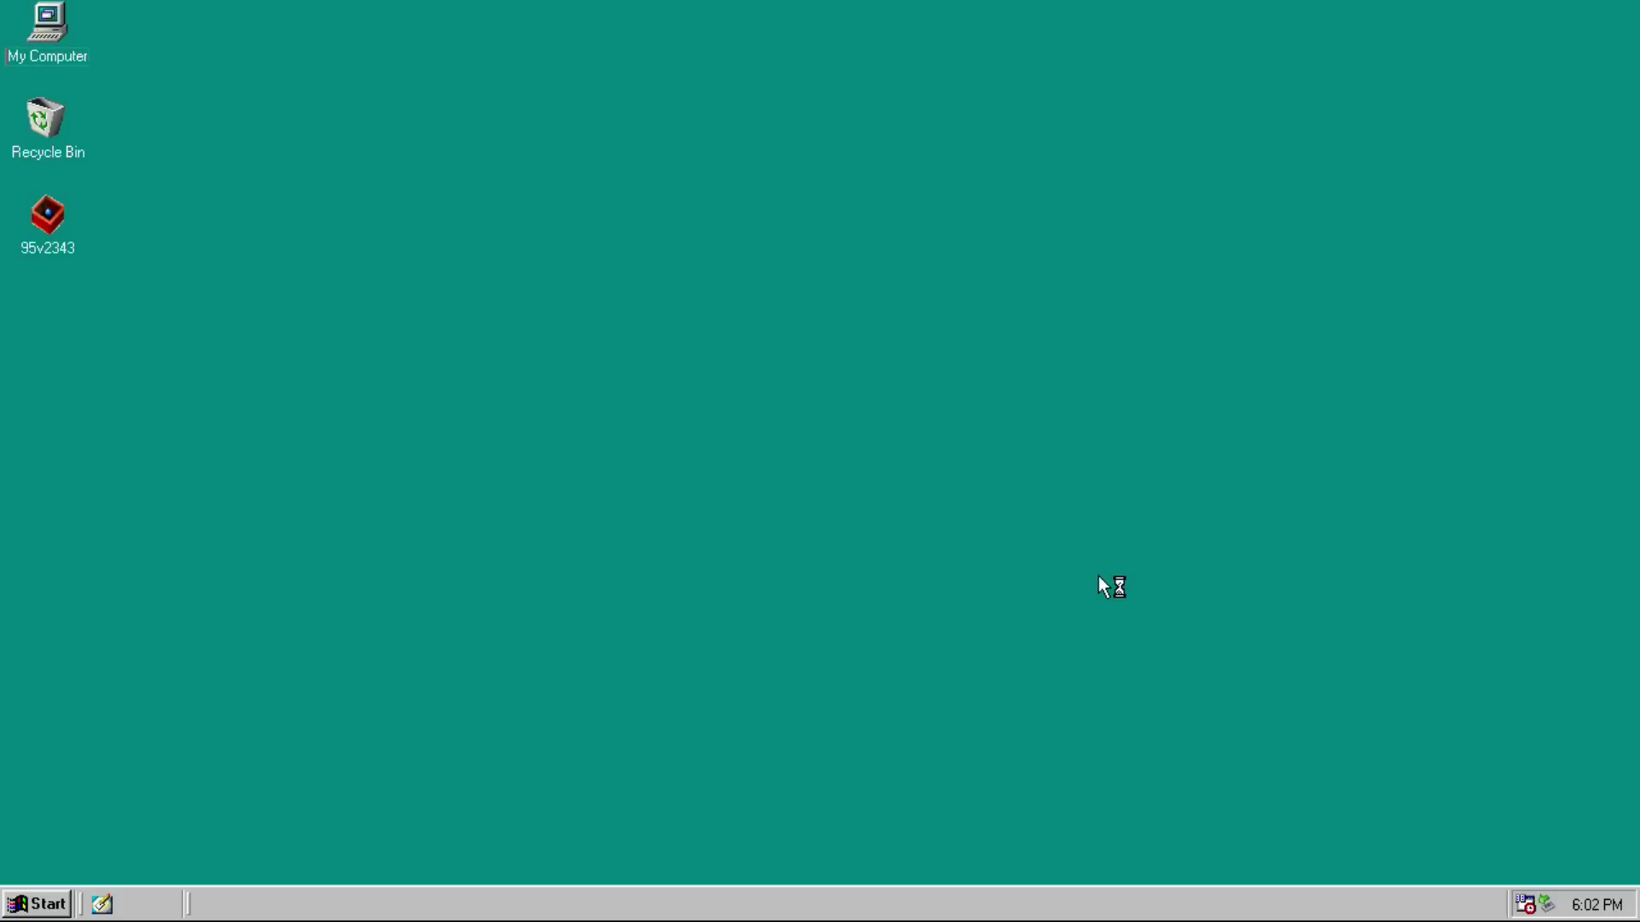
Enable 'Show volume control on the taskbar' in the Control Panel's Multimedia settings
left_click(23, 912)
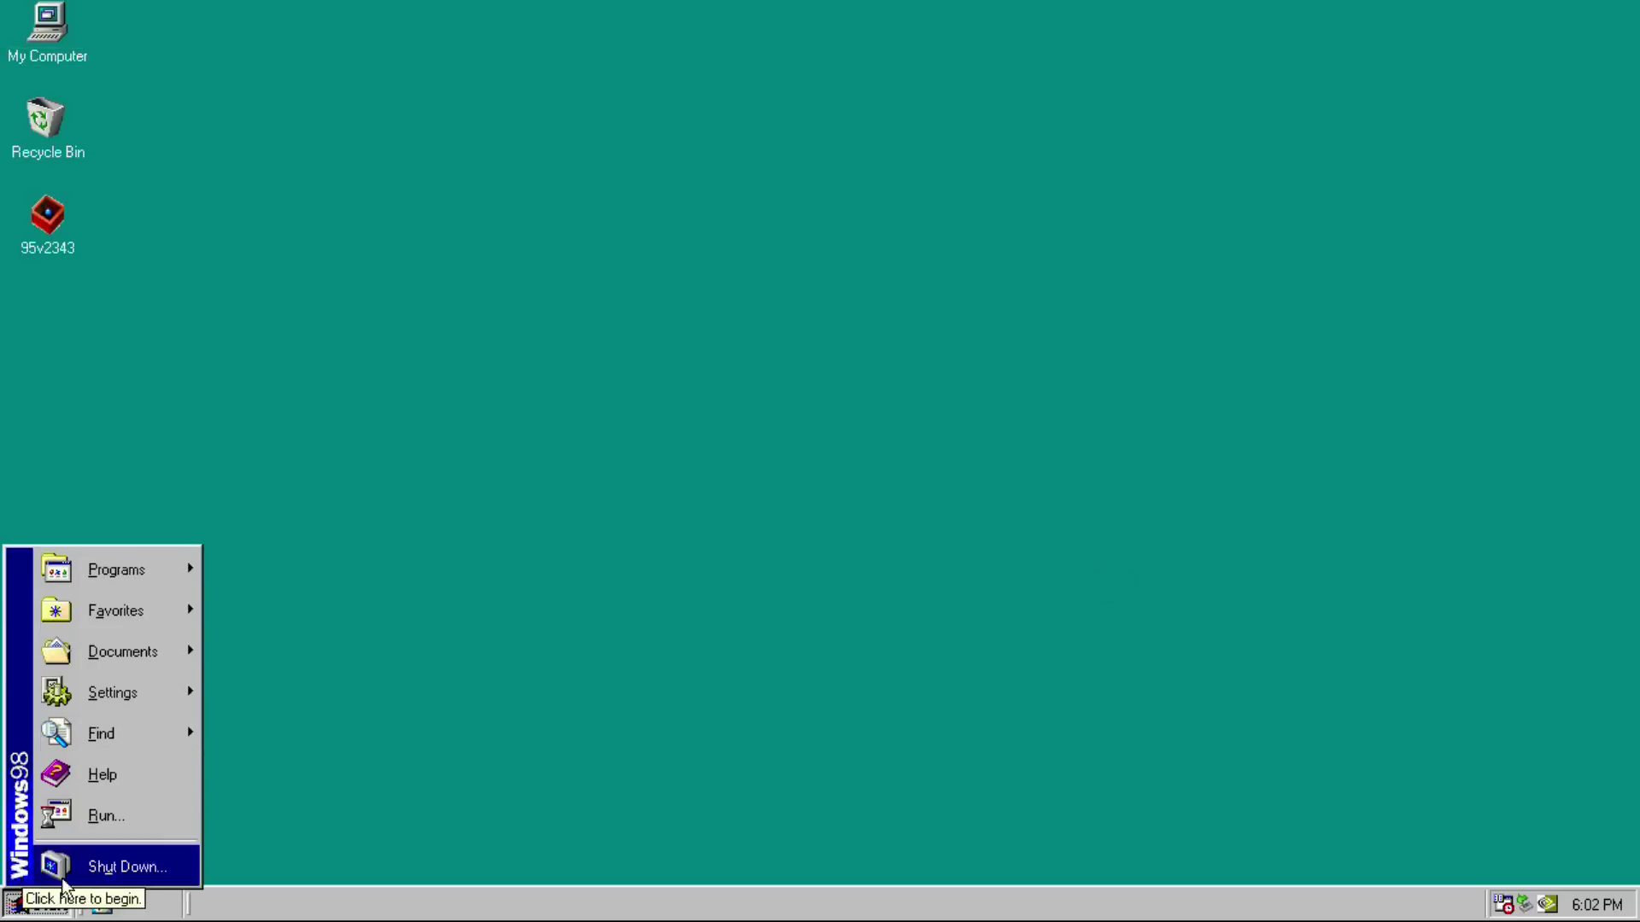
mouse_move(142, 706)
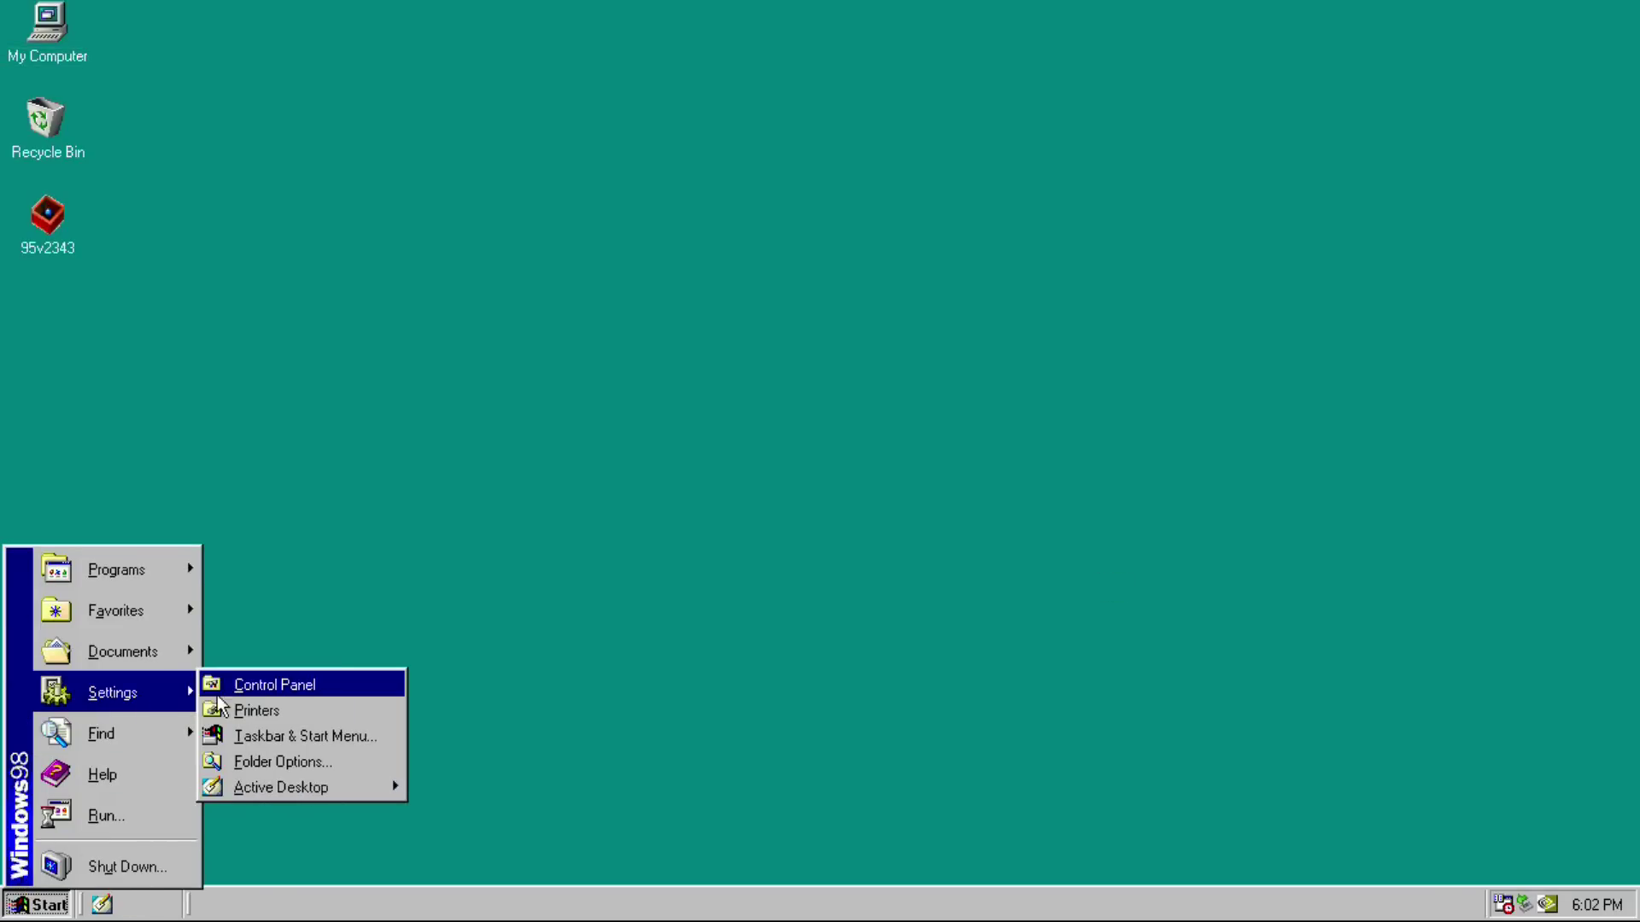
left_click(286, 696)
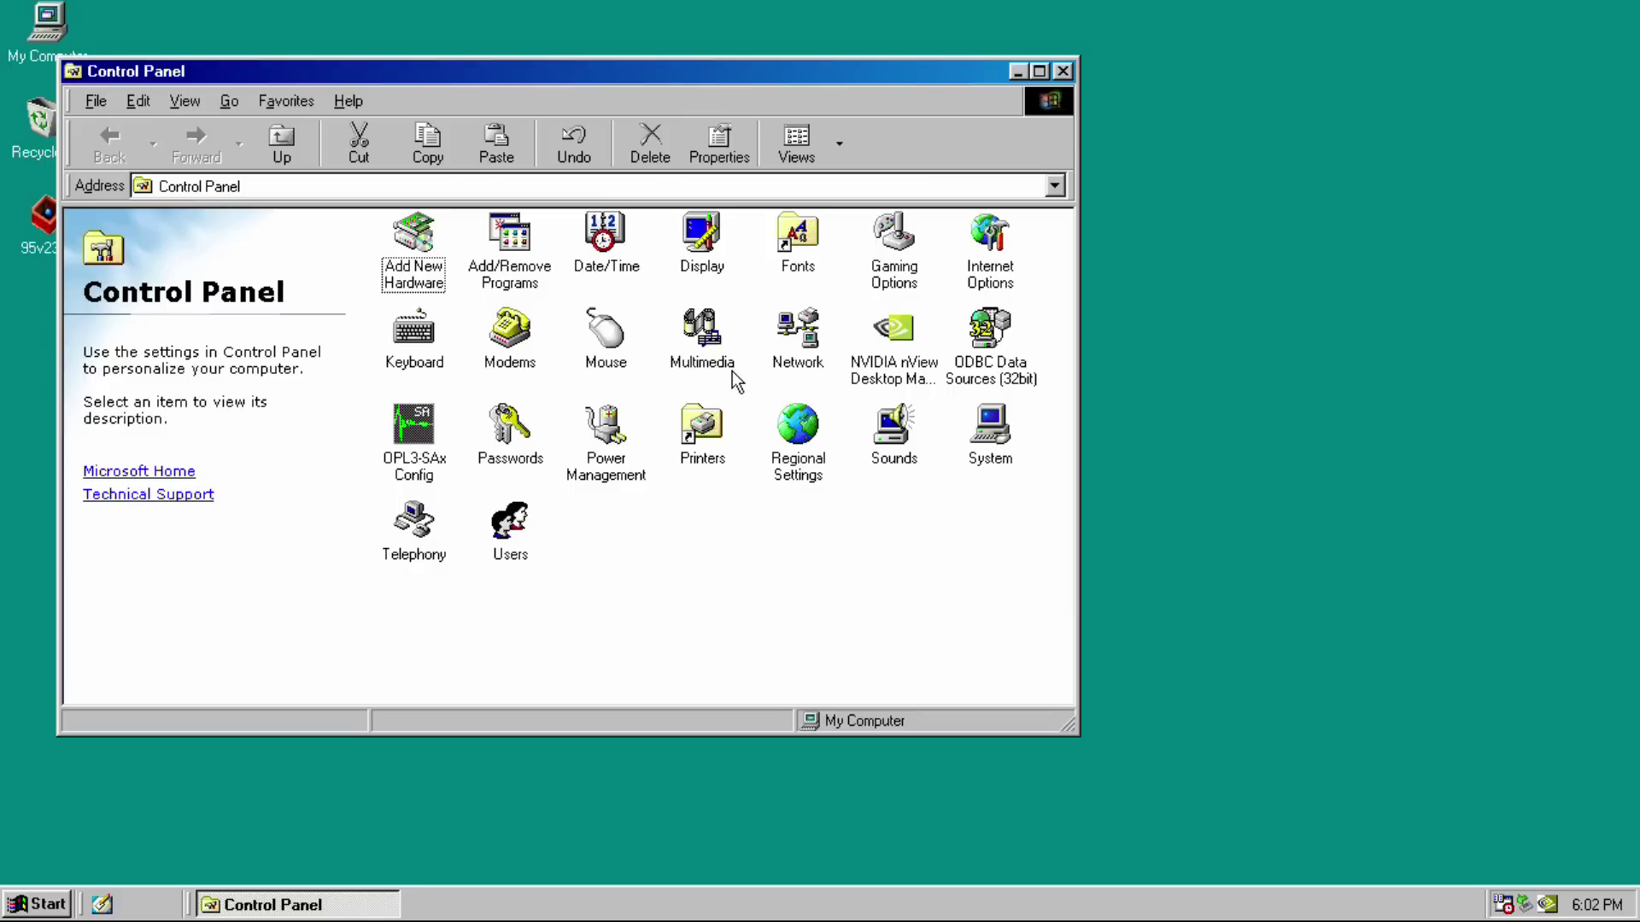
double_click(724, 348)
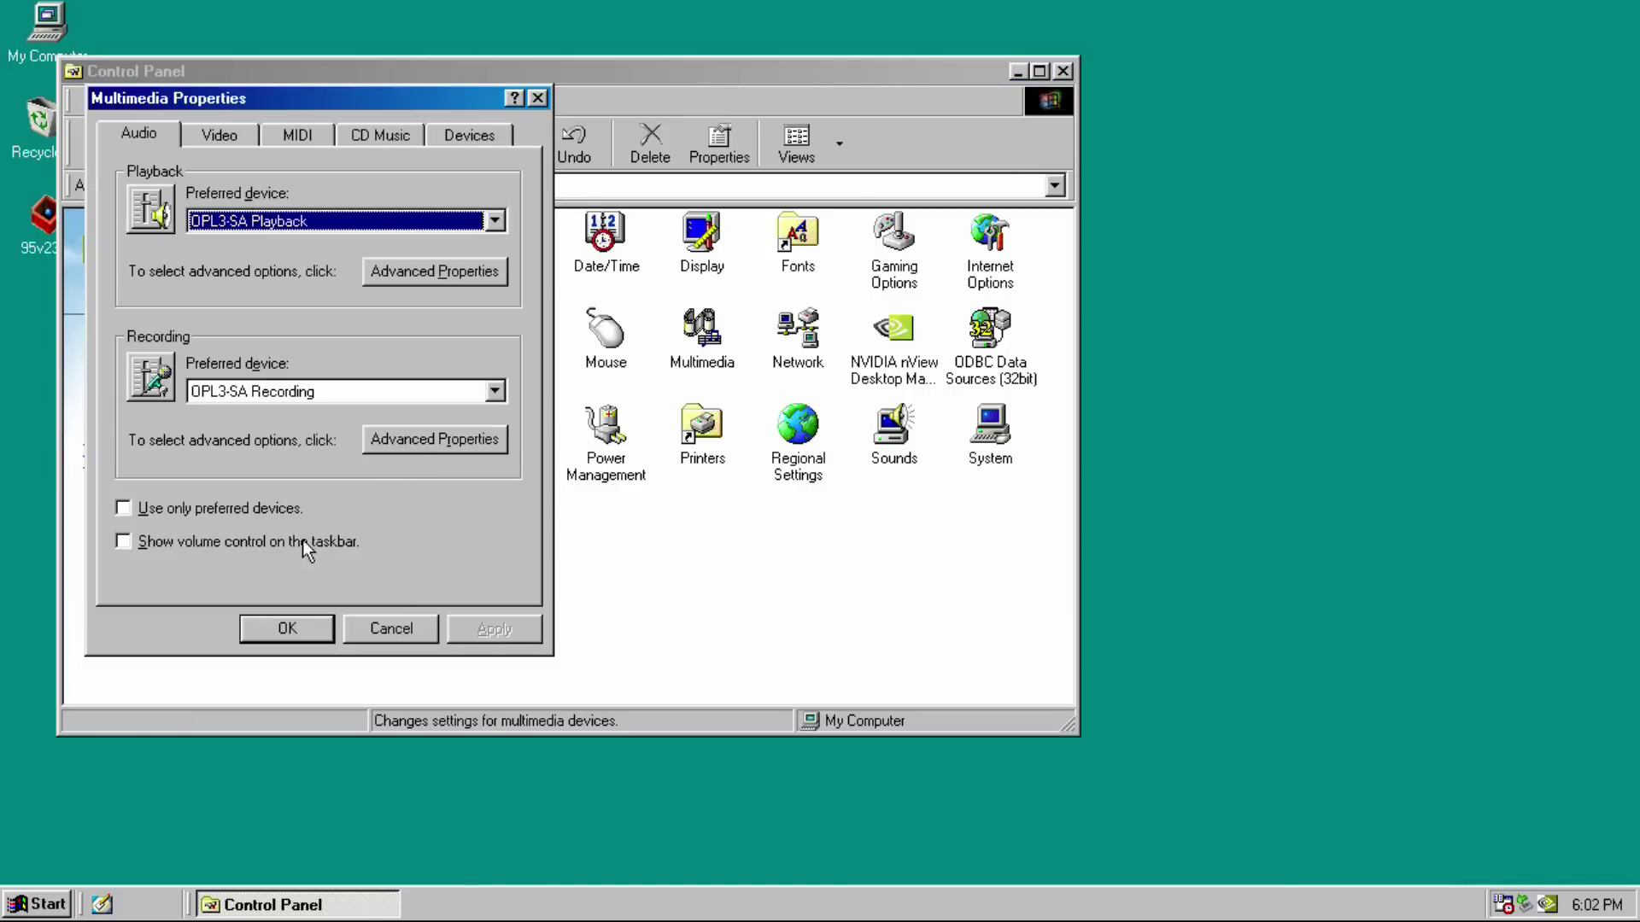
left_click(302, 542)
left_click(286, 628)
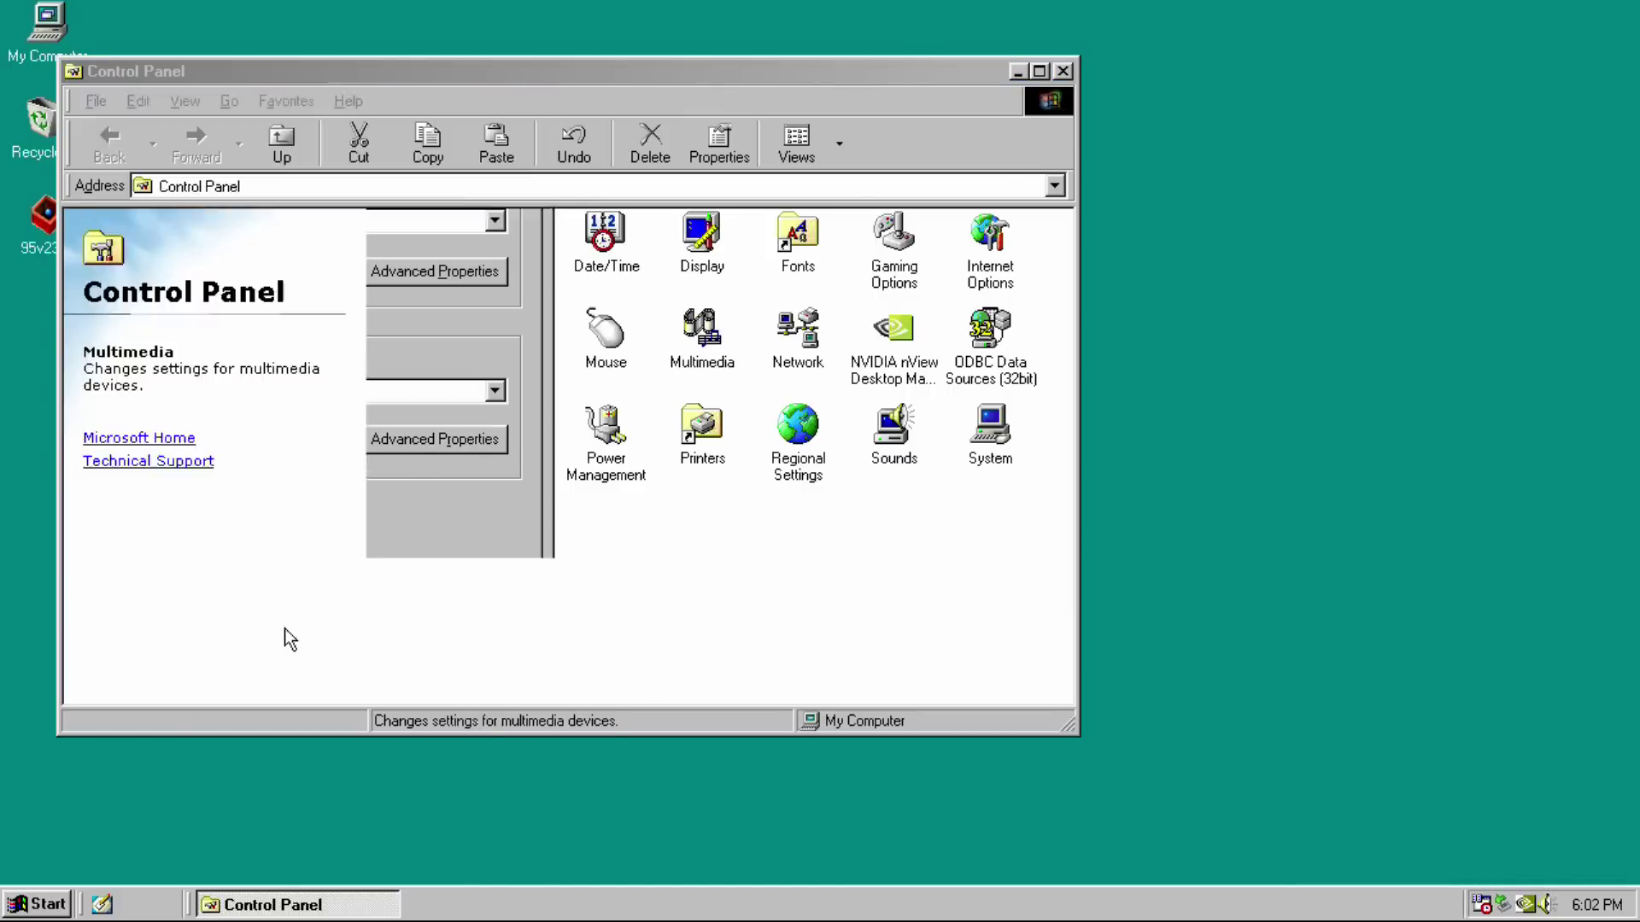
Close Control Panel and run Setup.exe from the CD's Setup folder
left_click(1065, 71)
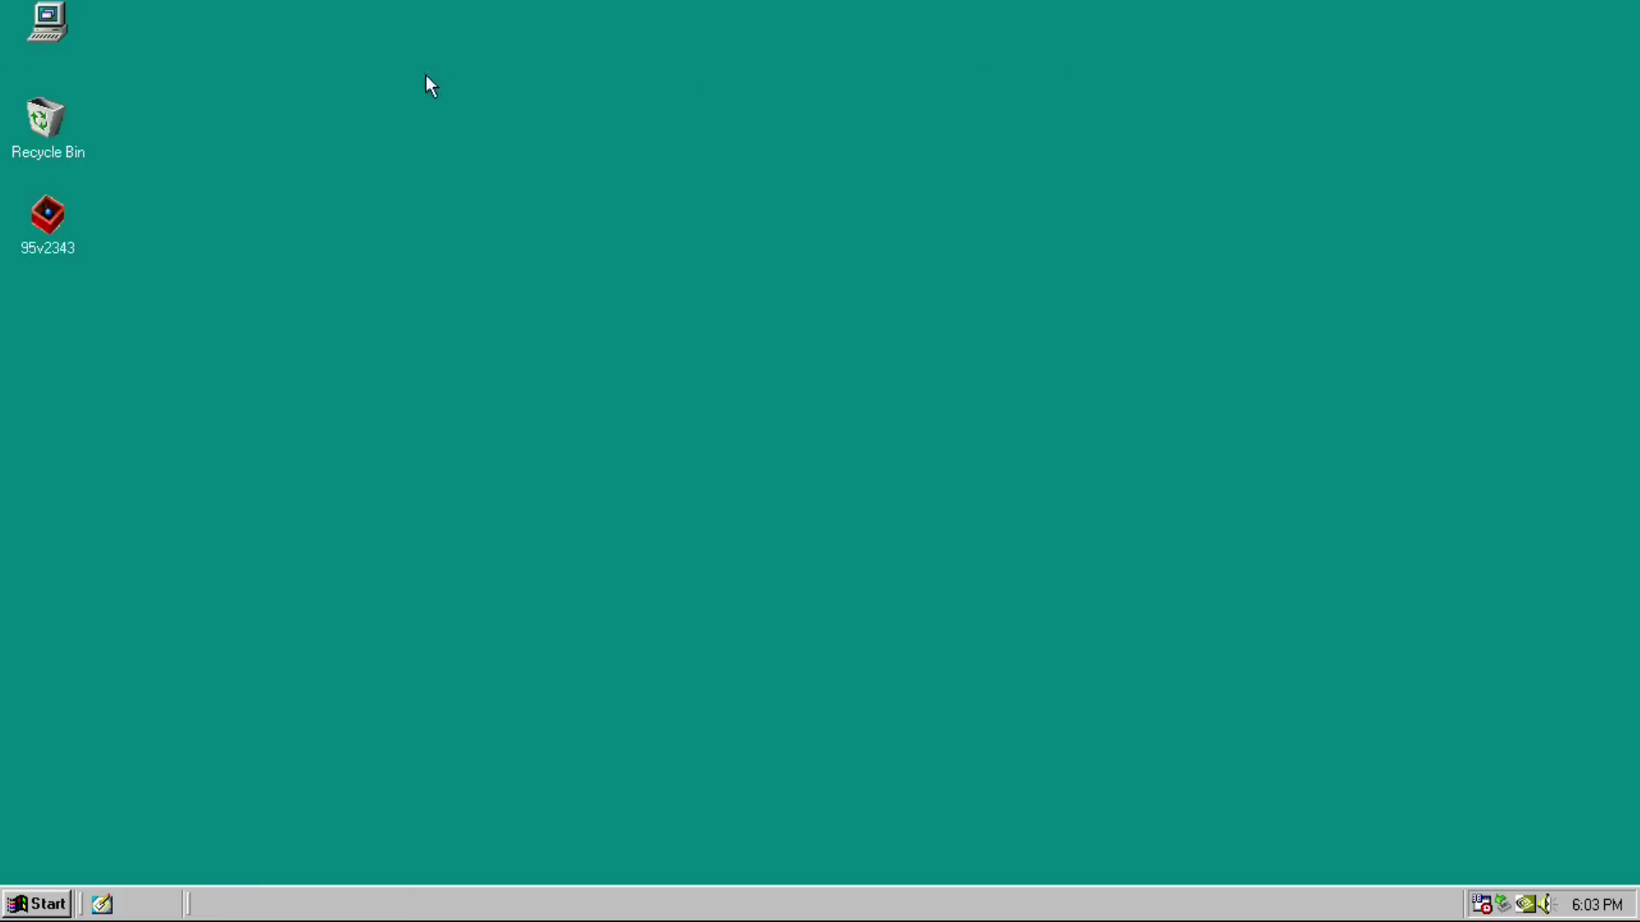
double_click(62, 37)
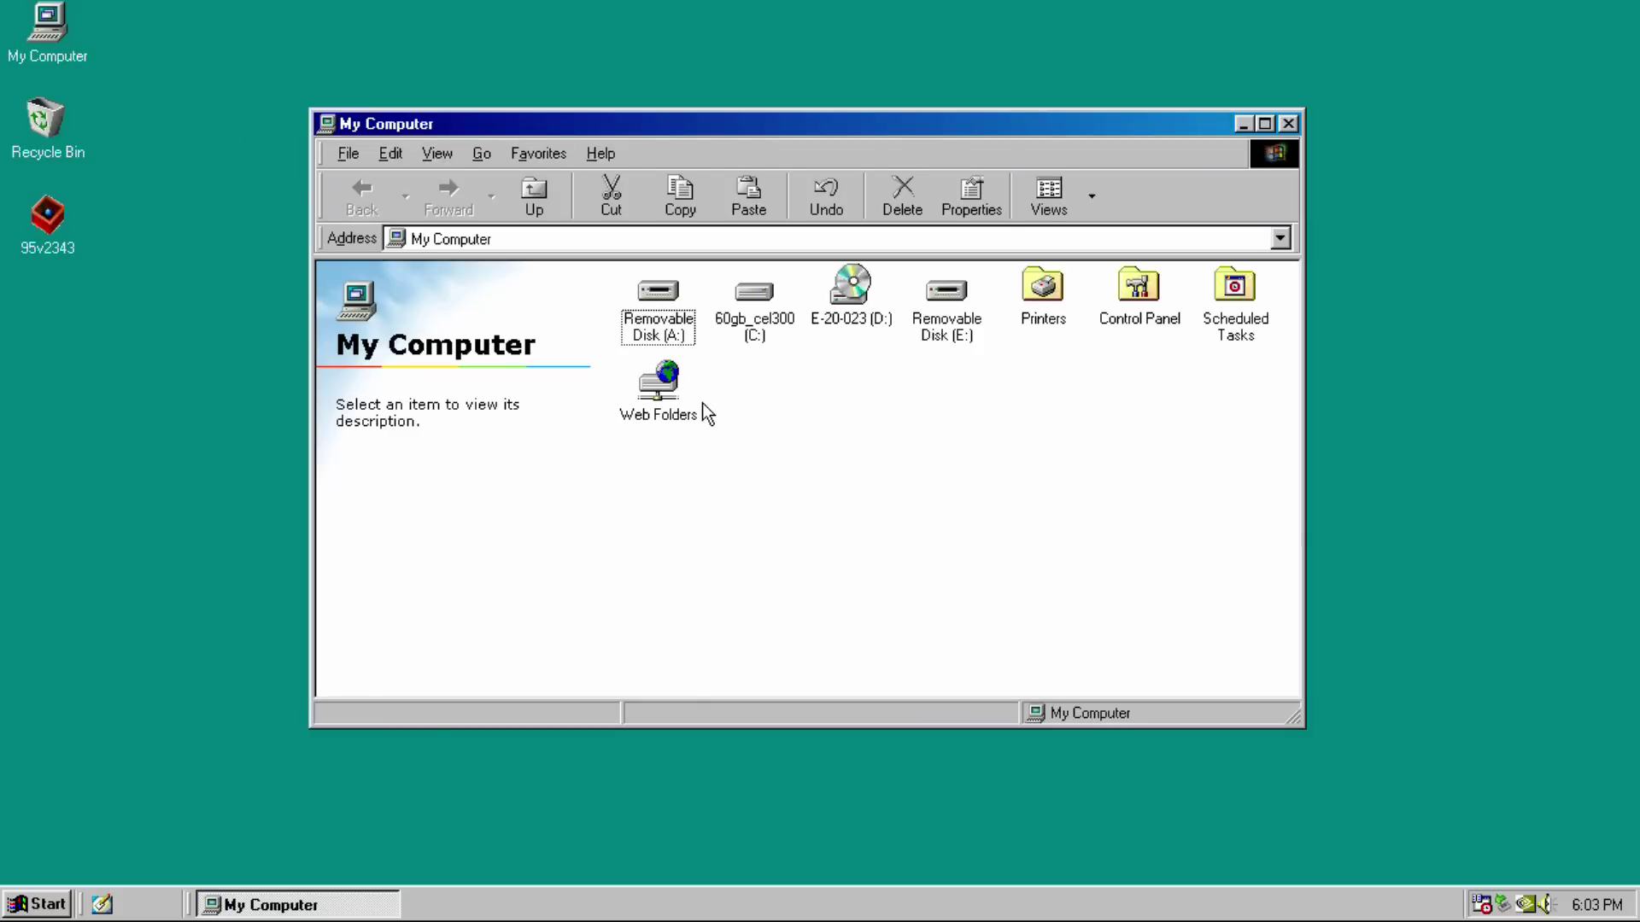
double_click(849, 293)
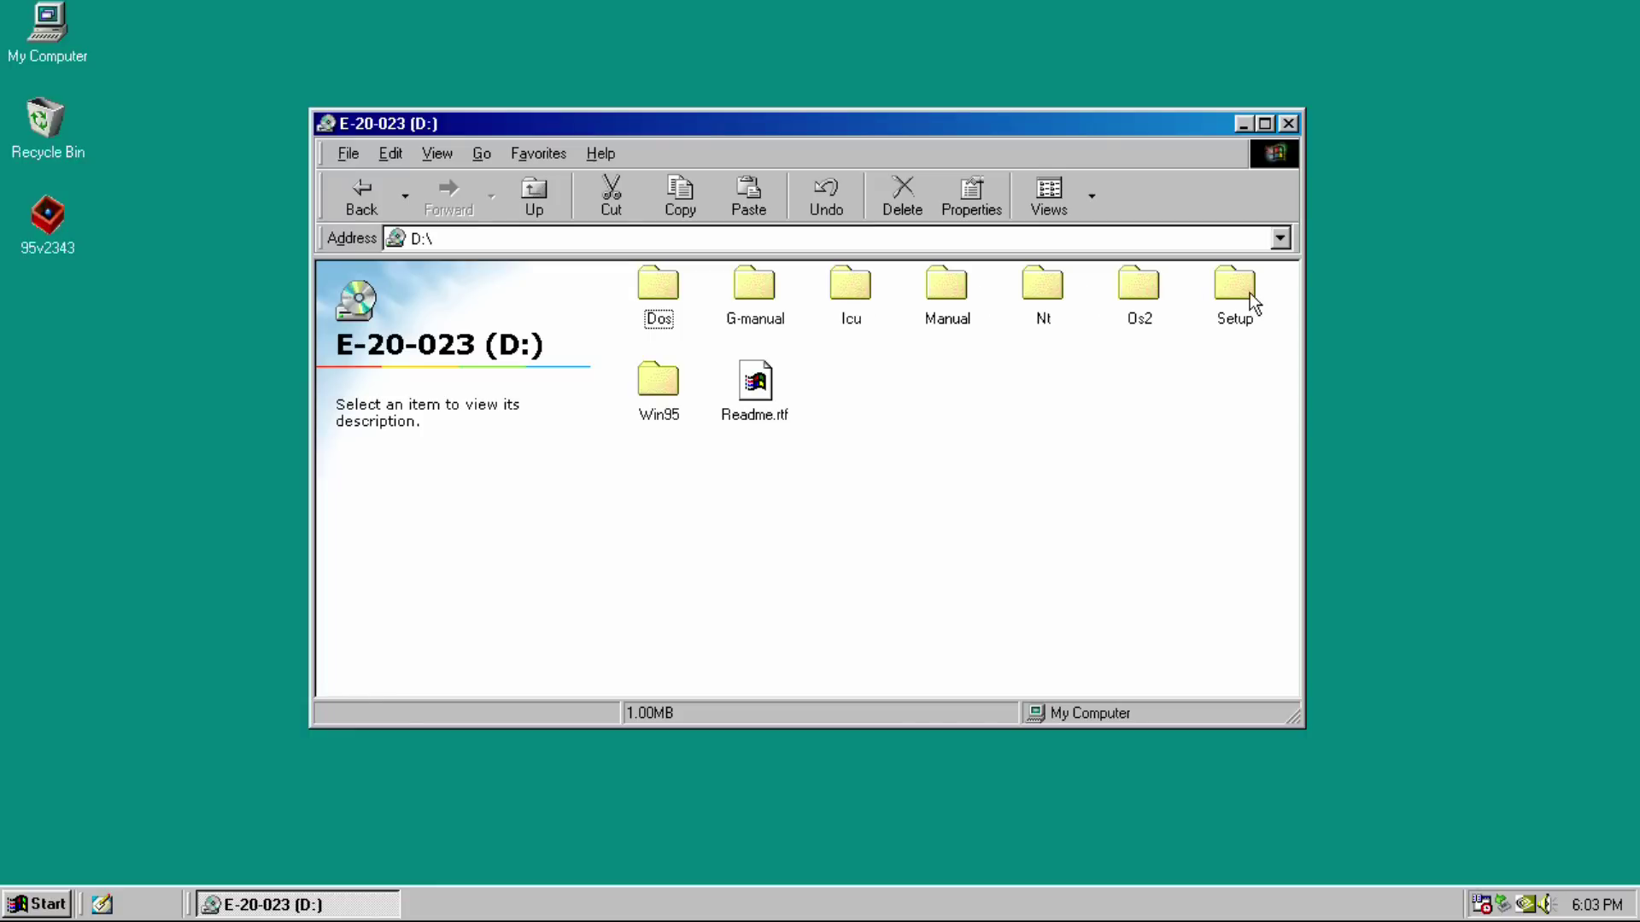
double_click(1249, 293)
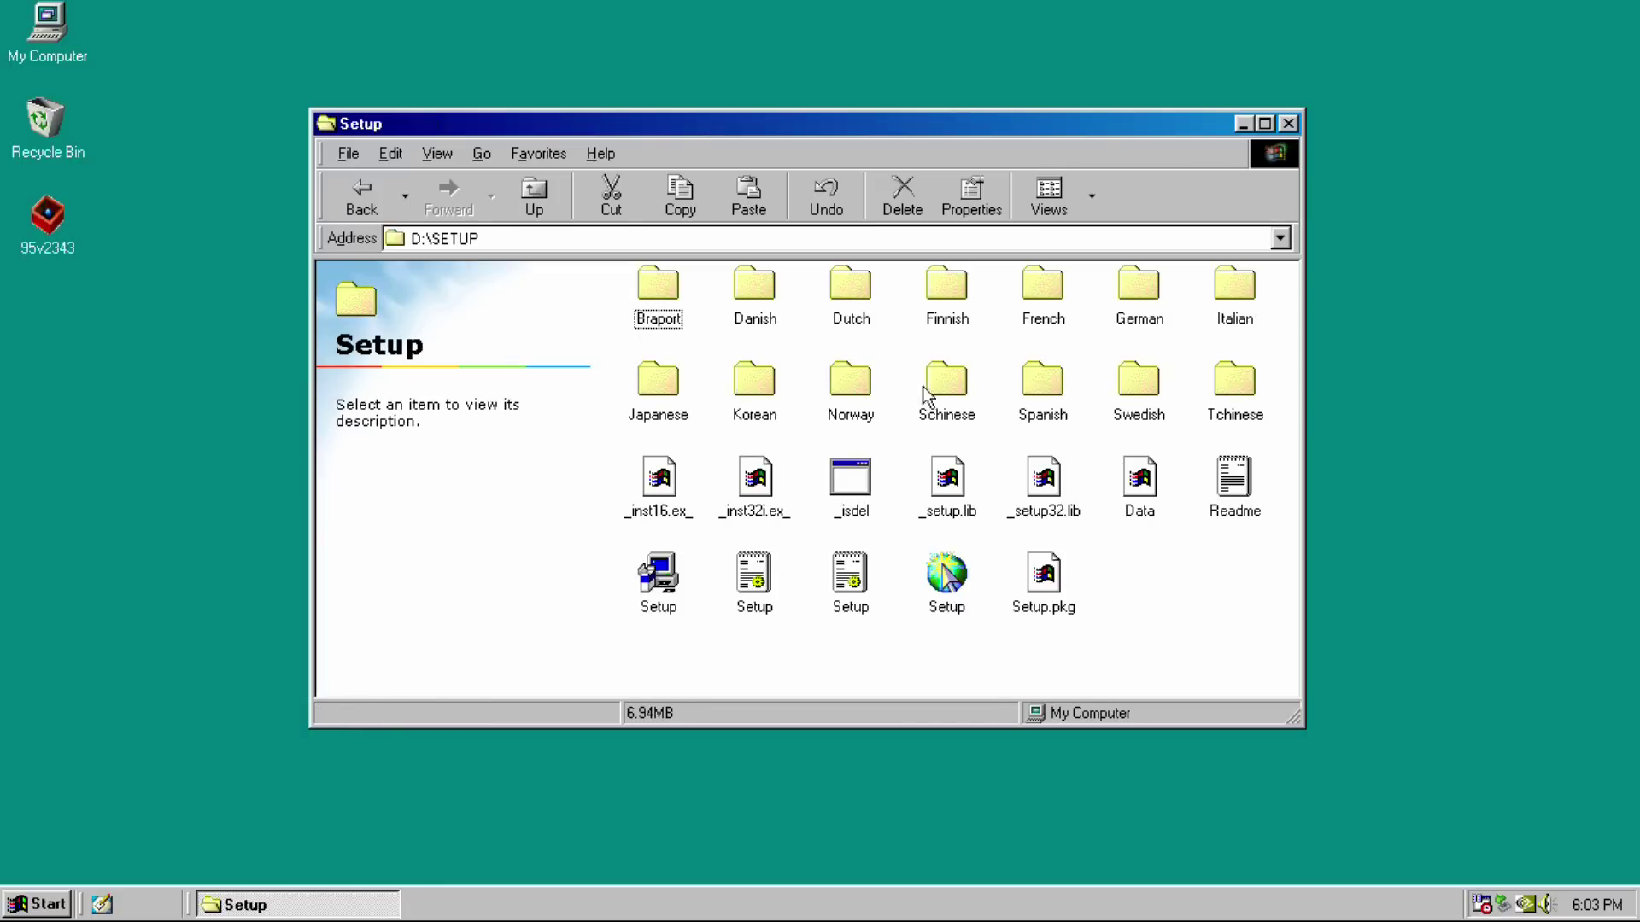
double_click(659, 589)
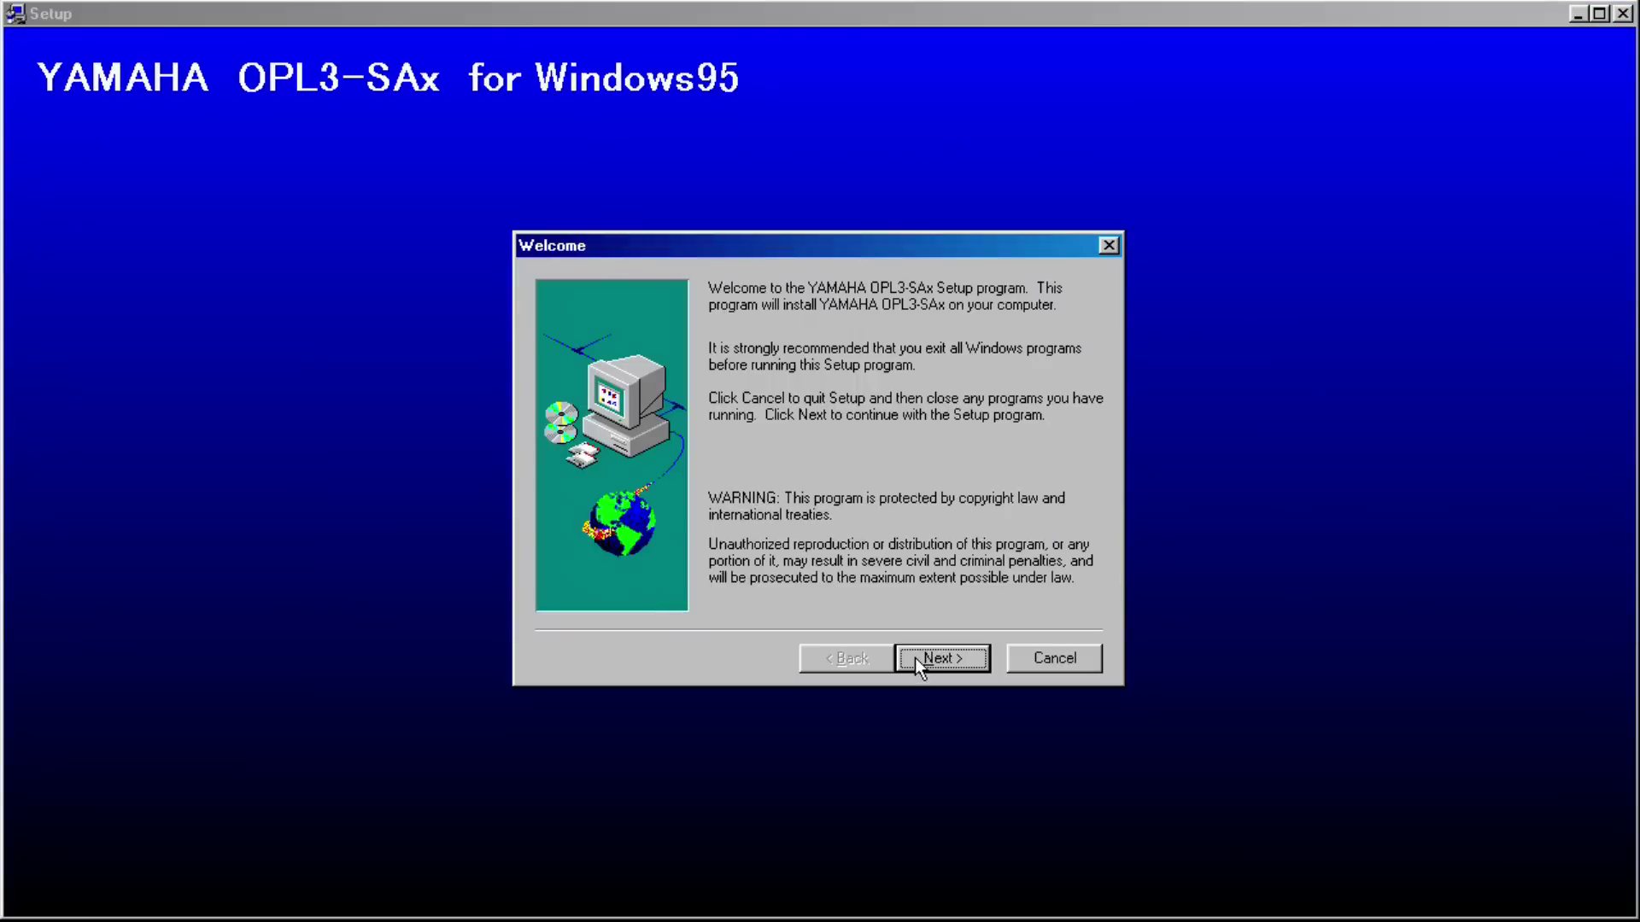
left_click(915, 658)
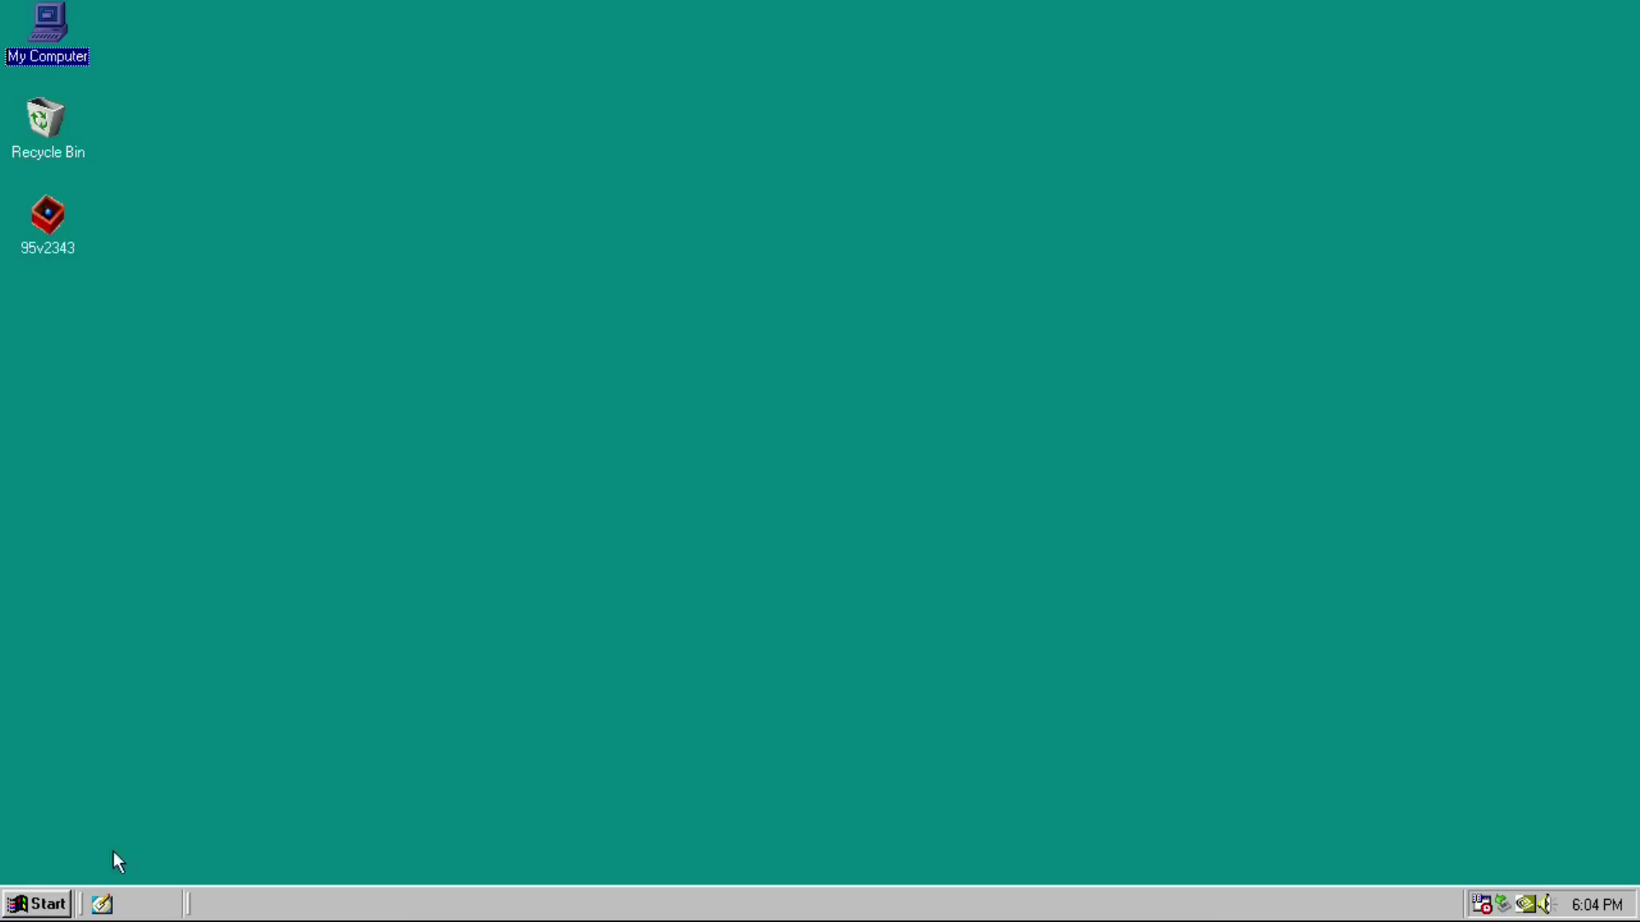
Launch AUDICIAN 3D and YSTATION32 from the Programs menu
left_click(35, 903)
mouse_move(91, 569)
mouse_move(274, 611)
left_click(404, 613)
left_click(34, 904)
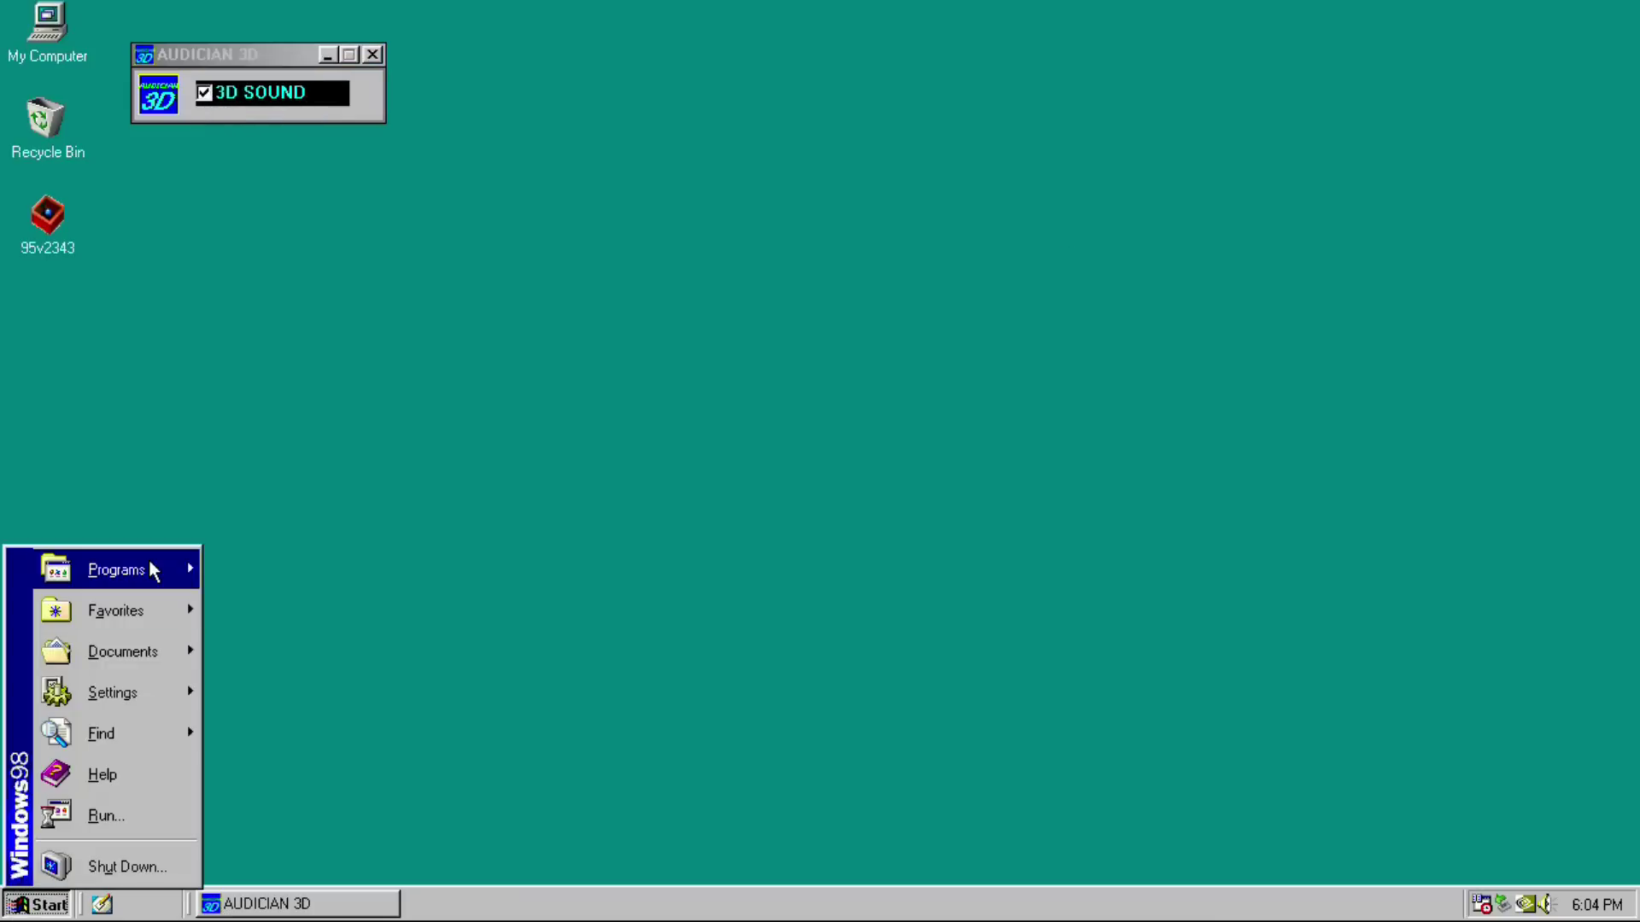
mouse_move(153, 570)
mouse_move(274, 610)
left_click(418, 686)
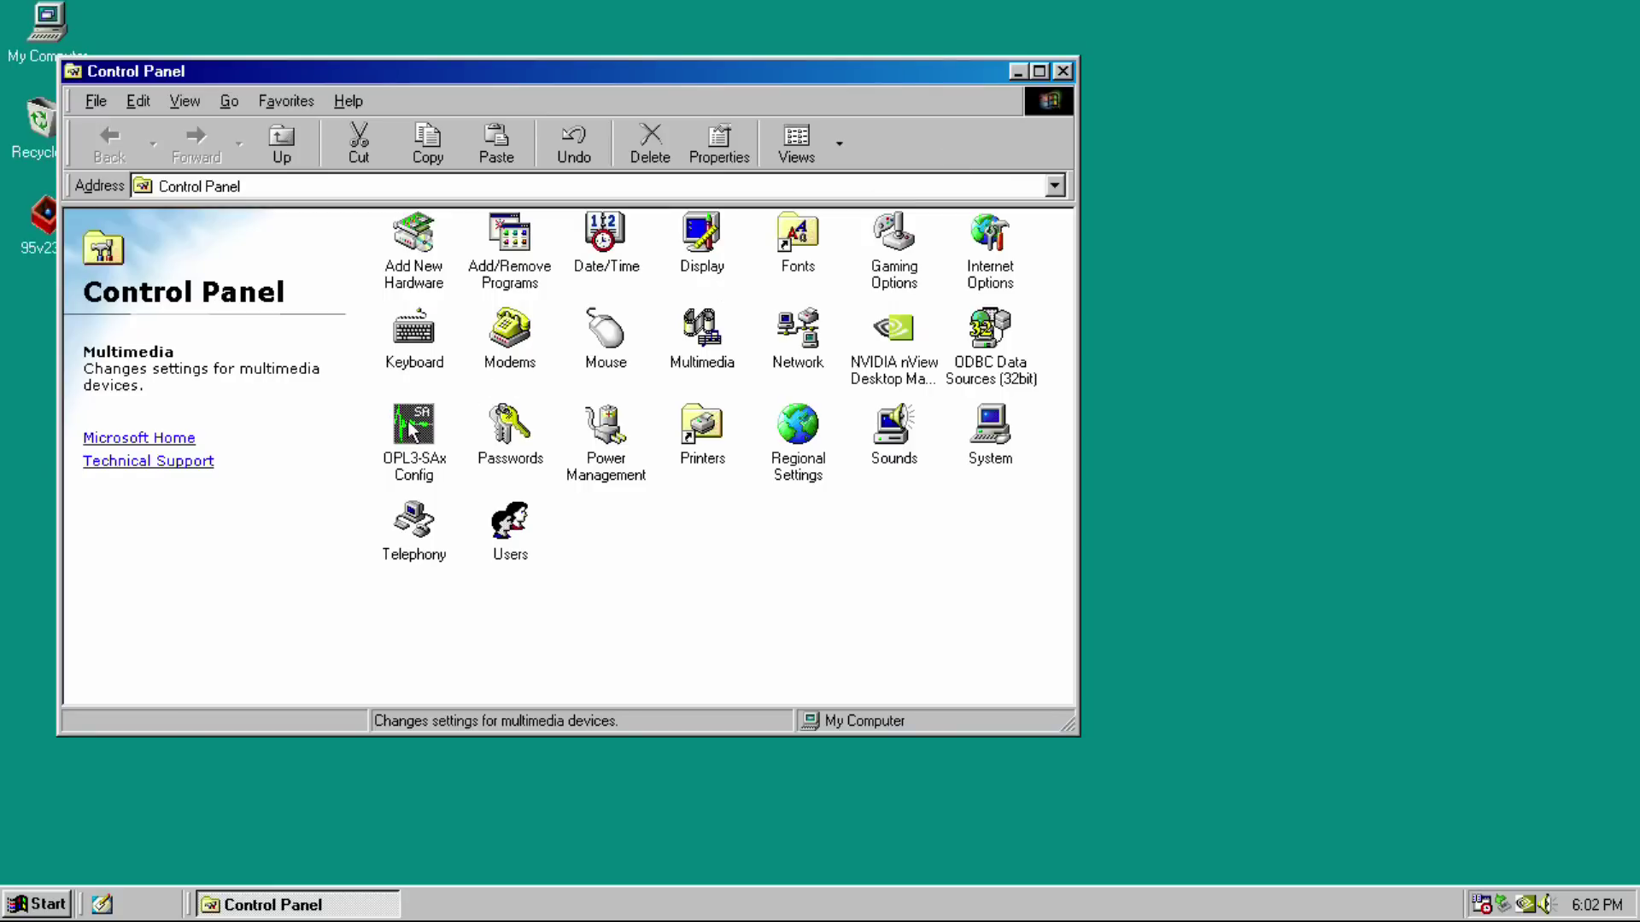
In OPL3-SAx Config, set Quality to Excellent, try Reverb, and keep MPU401 out on External
double_click(408, 430)
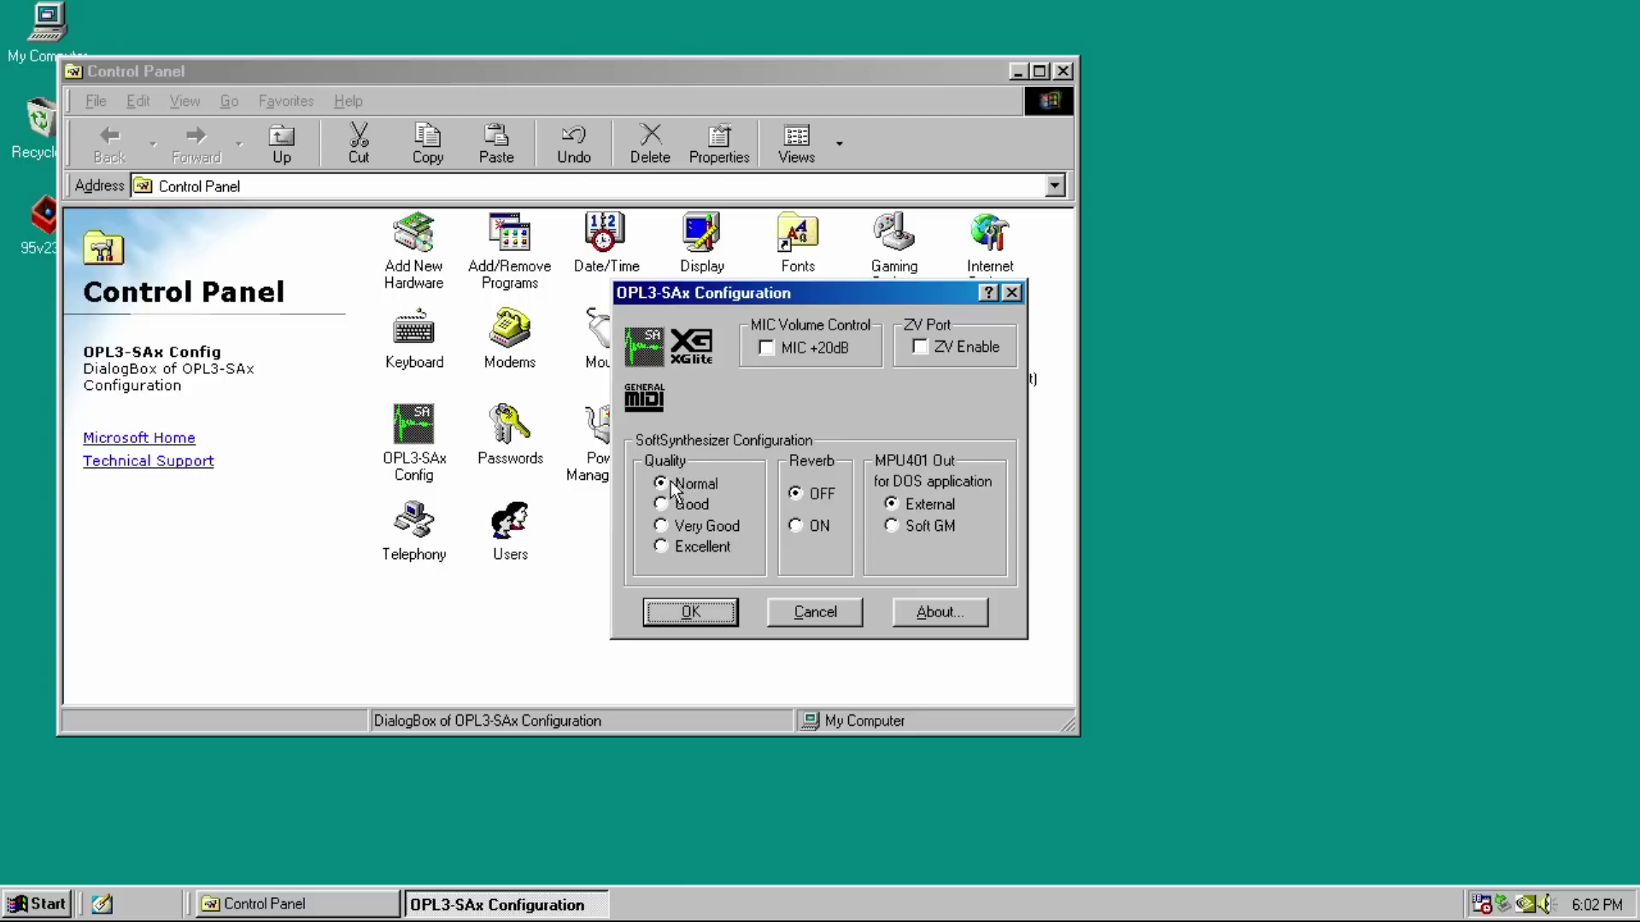
left_click(662, 547)
left_click(804, 526)
left_click(890, 526)
left_click(892, 505)
Check the driver version 4.06.2343 in the About box, then start a DOOM game
left_click(897, 612)
left_click_drag(861, 321, 1336, 290)
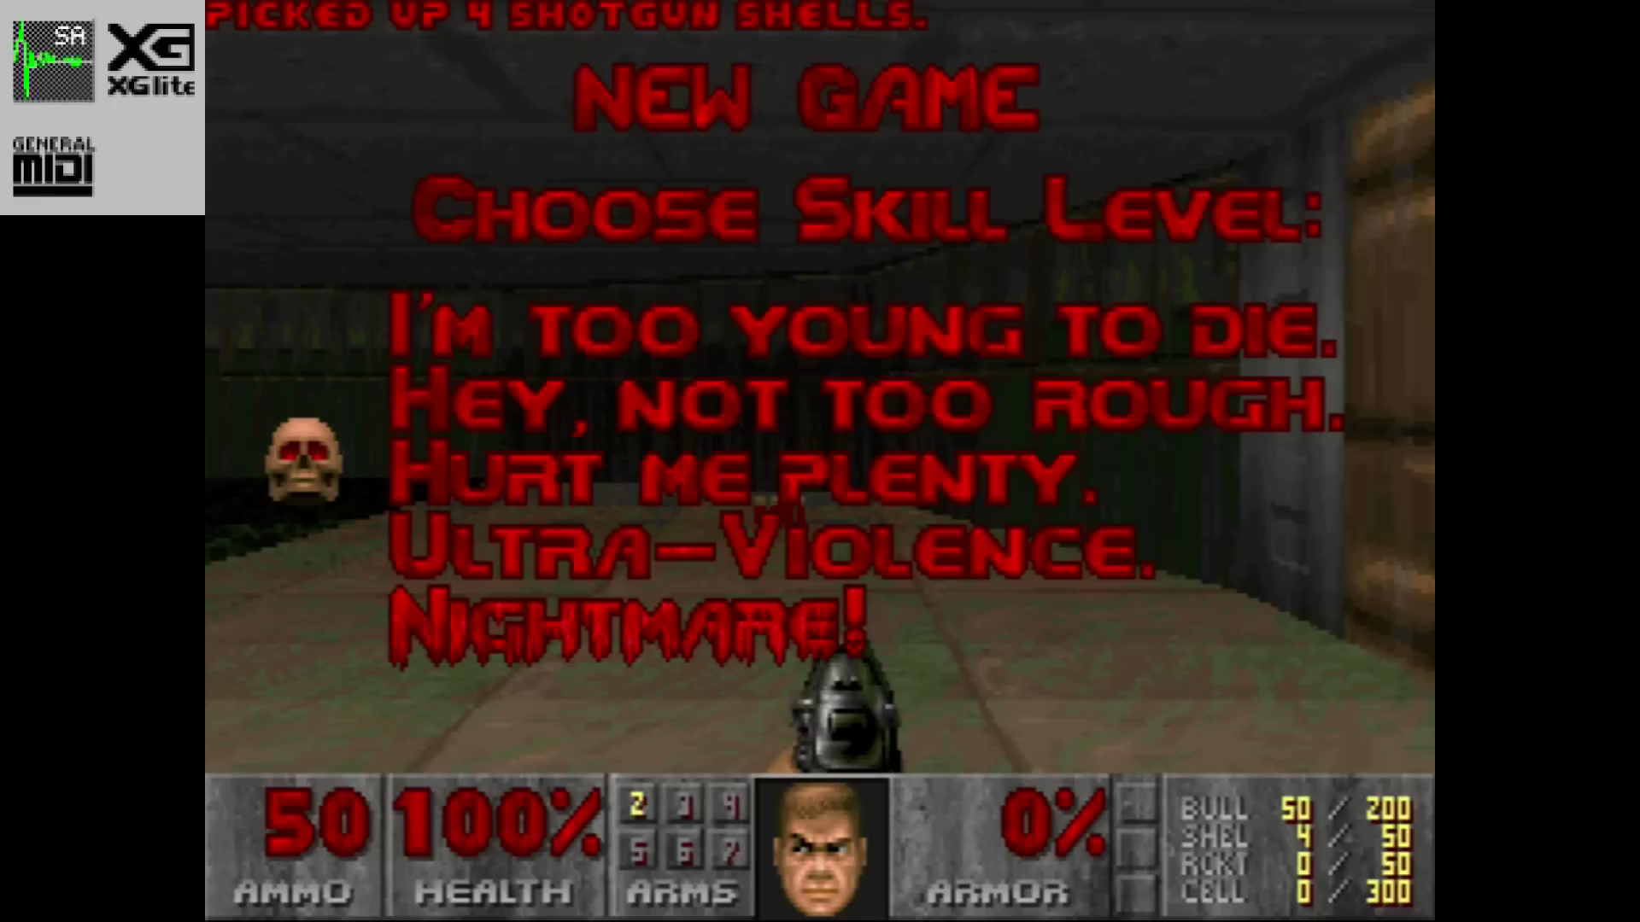
key("Return")
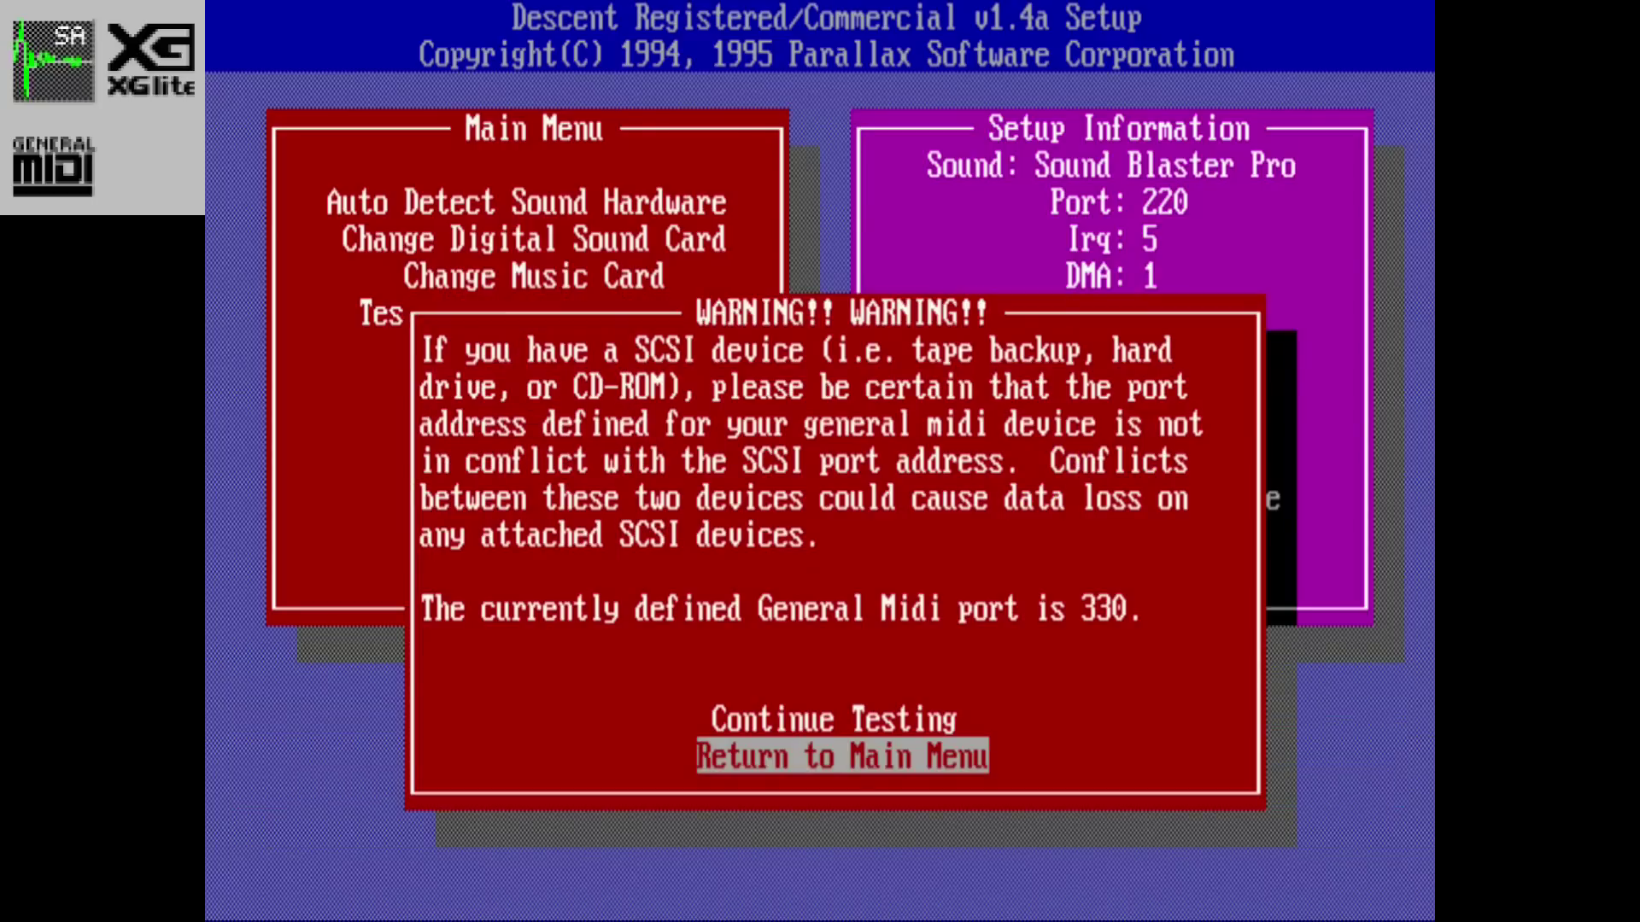
Choose Continue Testing to run Descent Setup's music card test
key("Up")
key("Return")
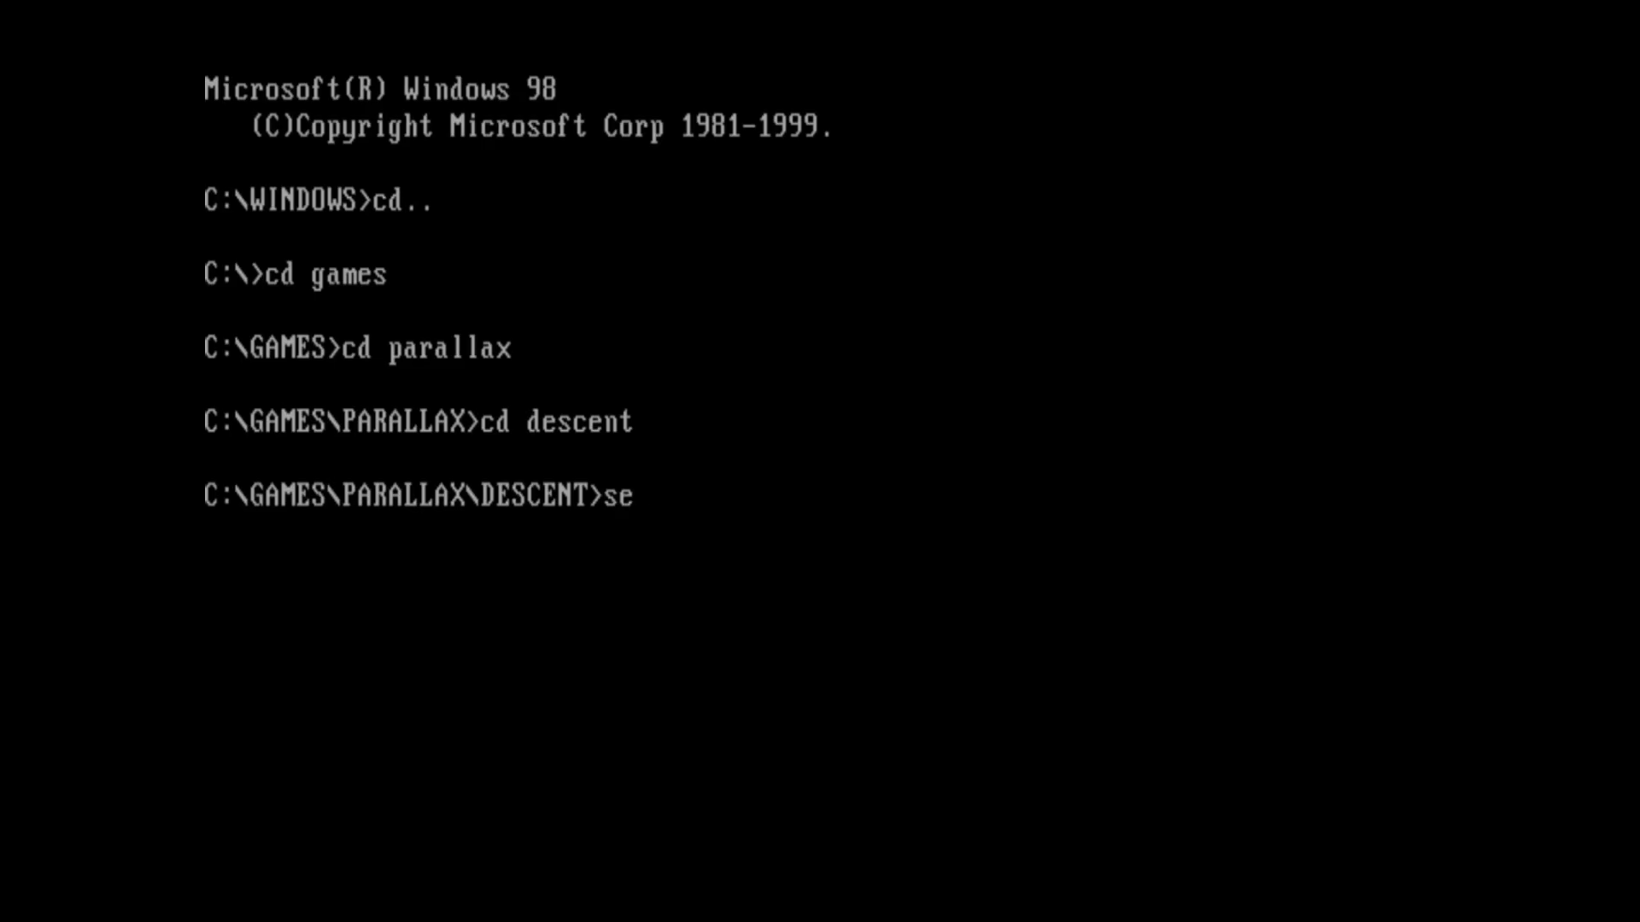
Finish typing 'setup' to run Descent Setup and start the digital sound card test
type("tup")
key("Return")
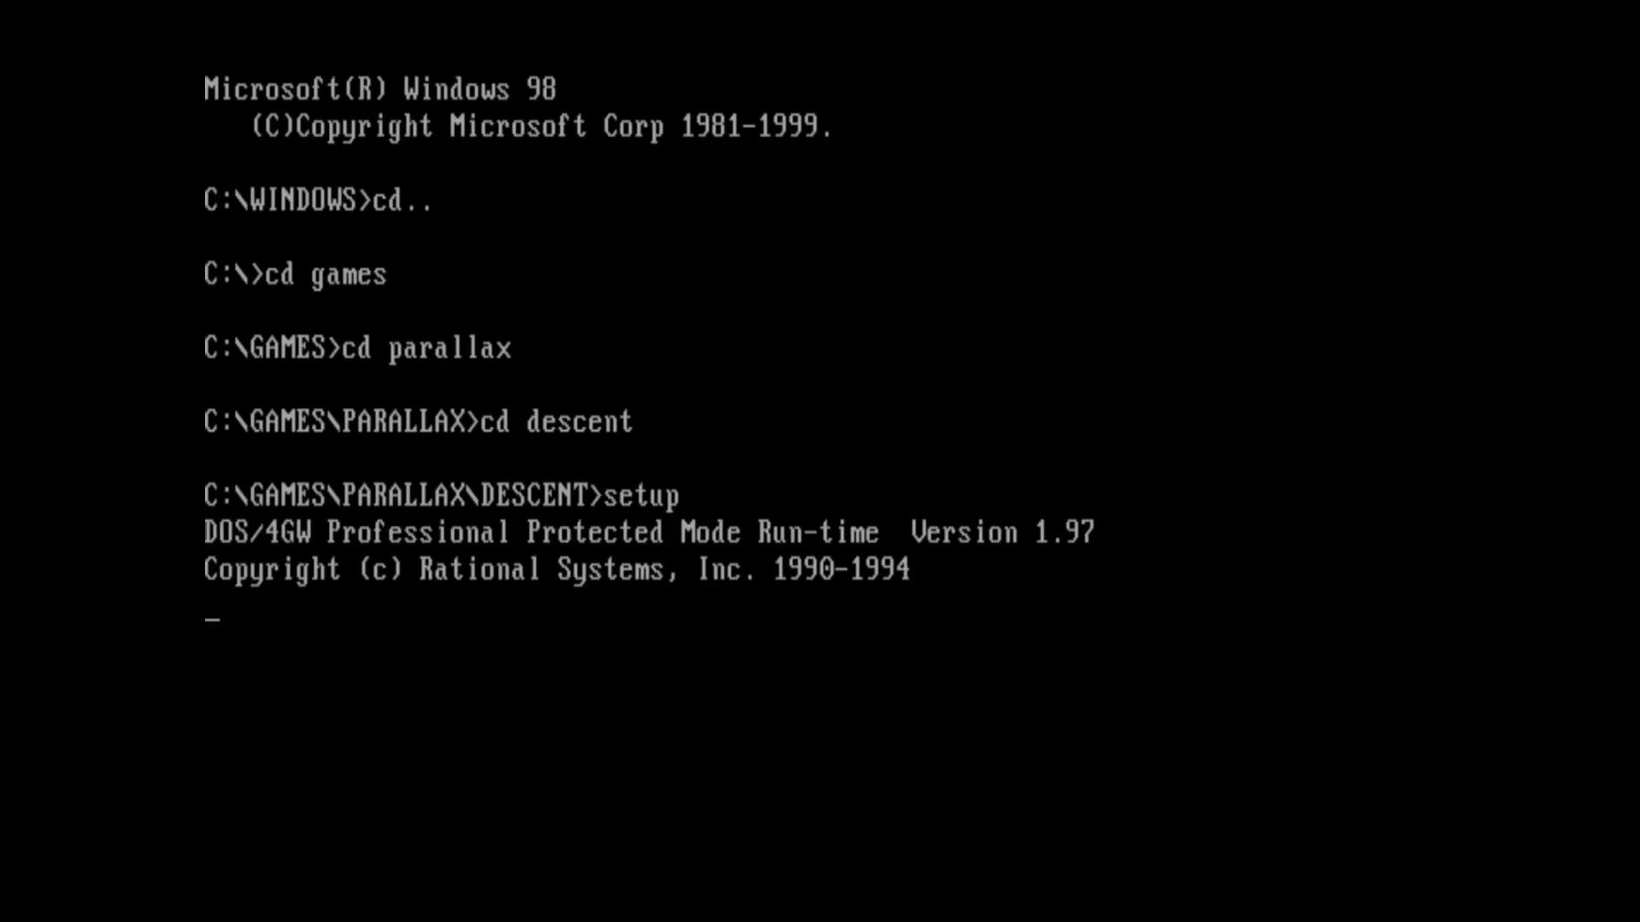
key("Down")
key("Down")
key("Down")
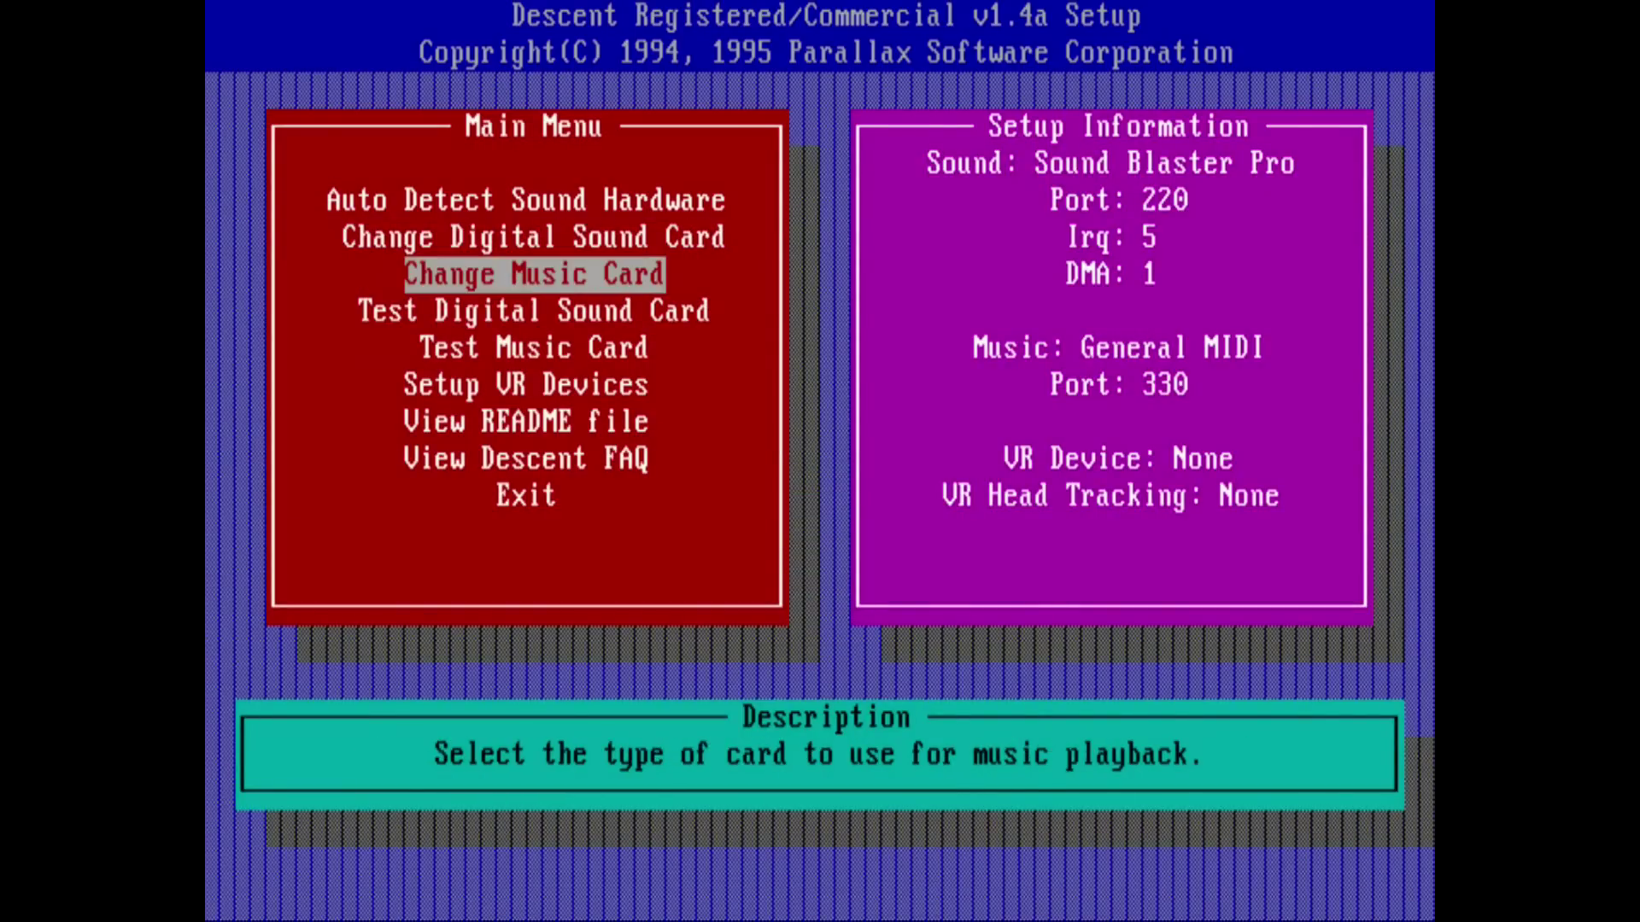
key("Return")
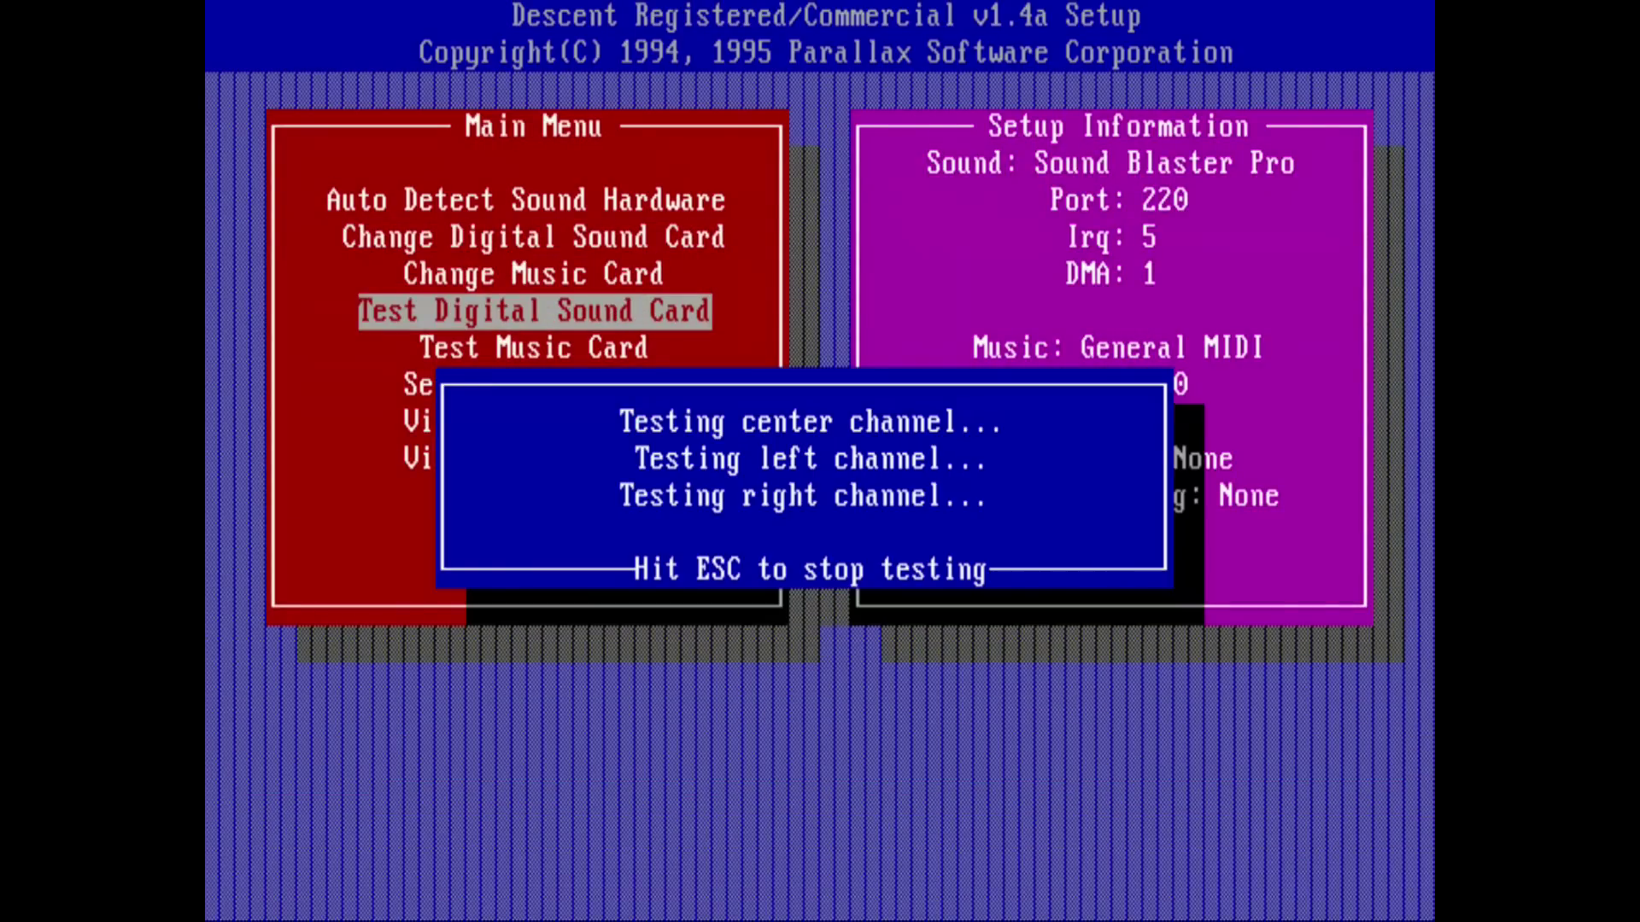
Rerun the digital sound test for left and right channels, dismissing each finished message
key("Return")
key("Down")
key("Up")
key("Return")
key("Return")
key("Down")
key("Up")
key("Return")
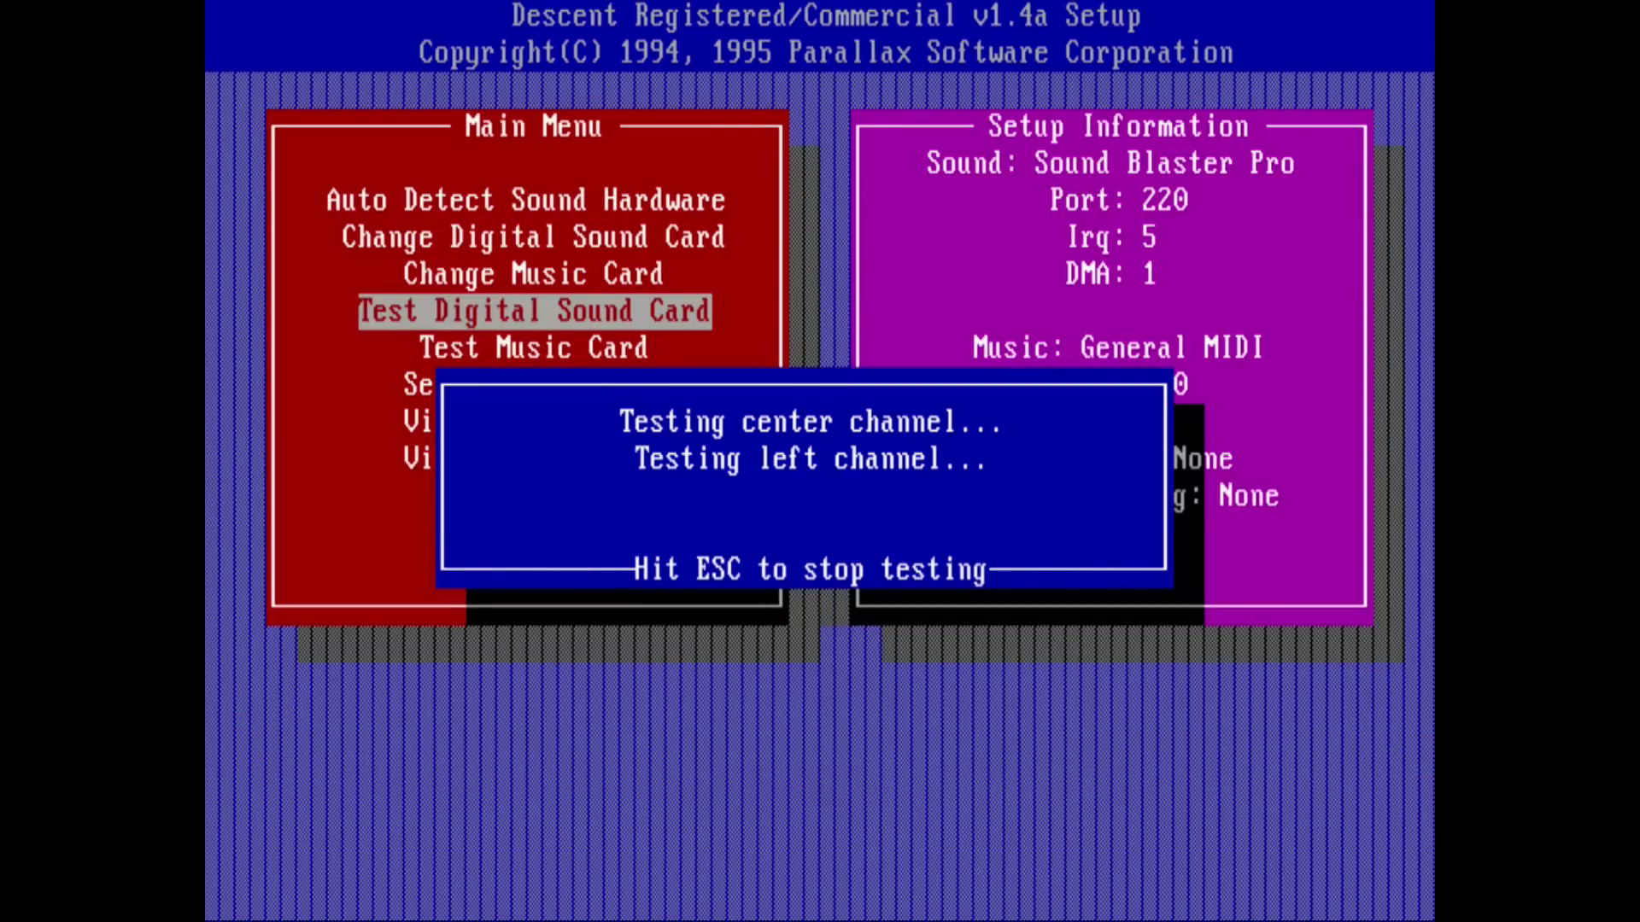
key("Return")
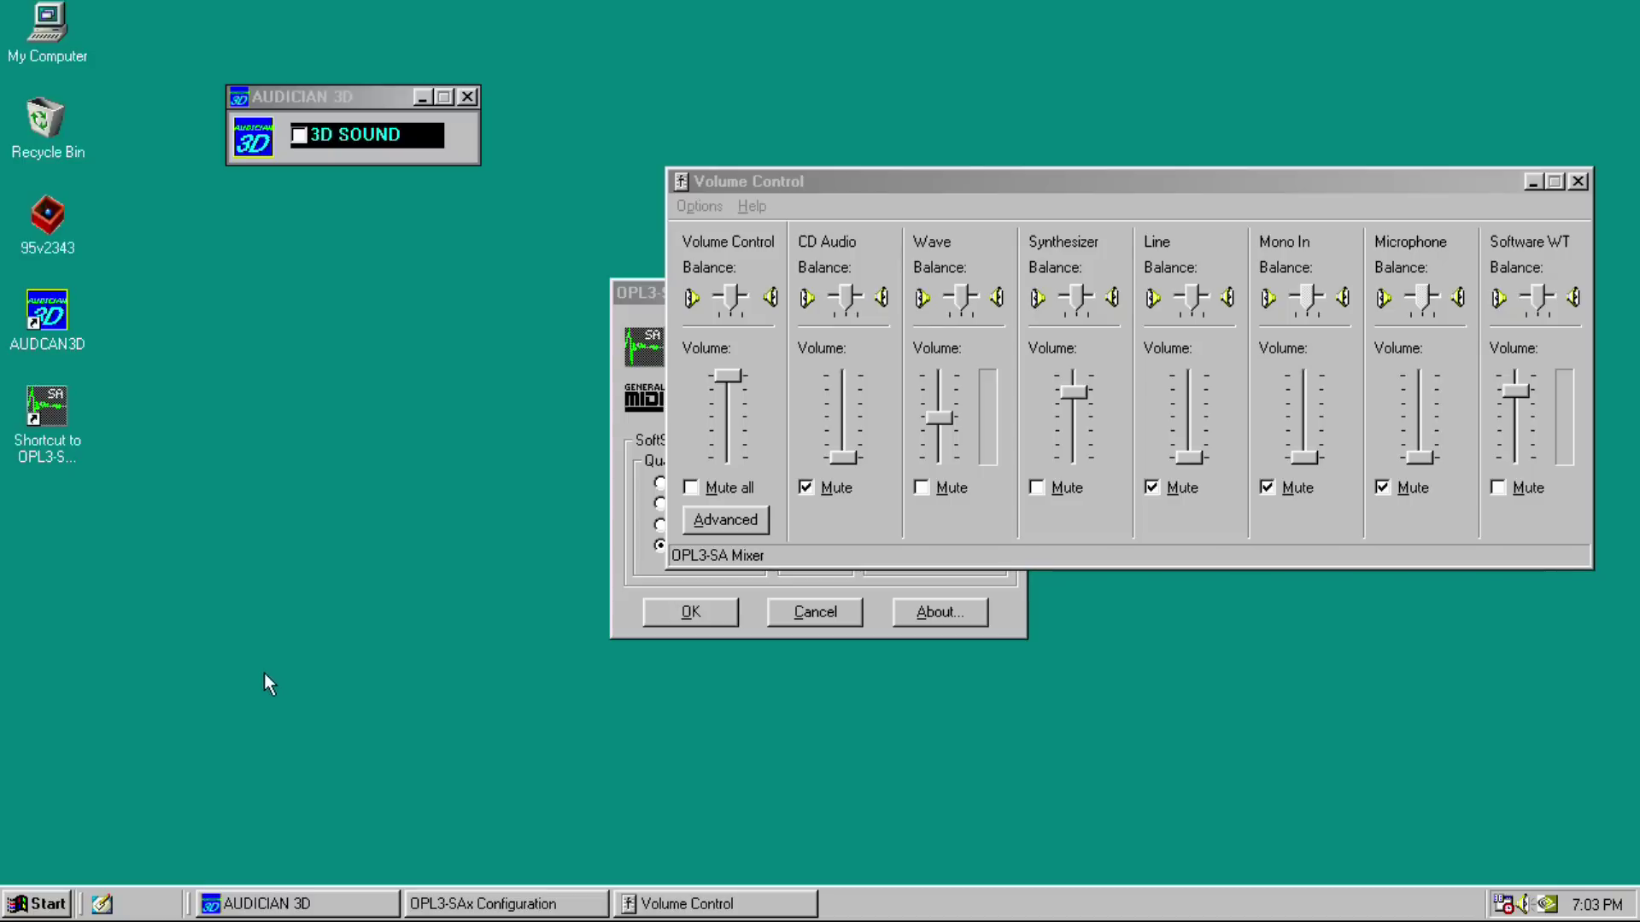
Restart Windows 98 in MS-DOS mode from the Shut Down dialog
left_click(41, 903)
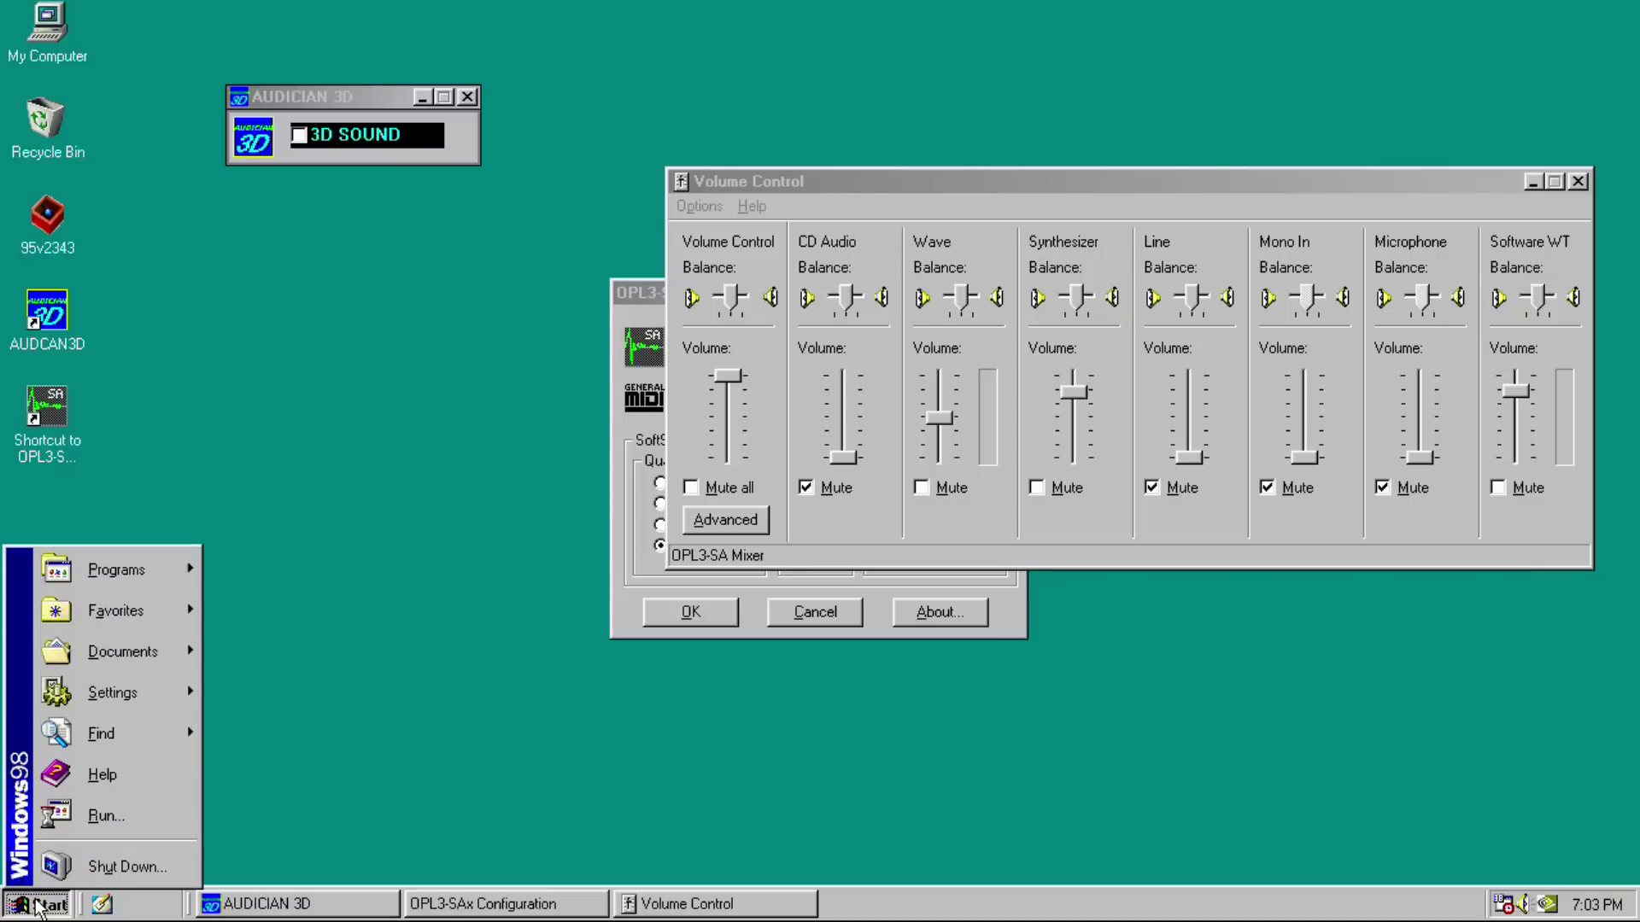
left_click(80, 867)
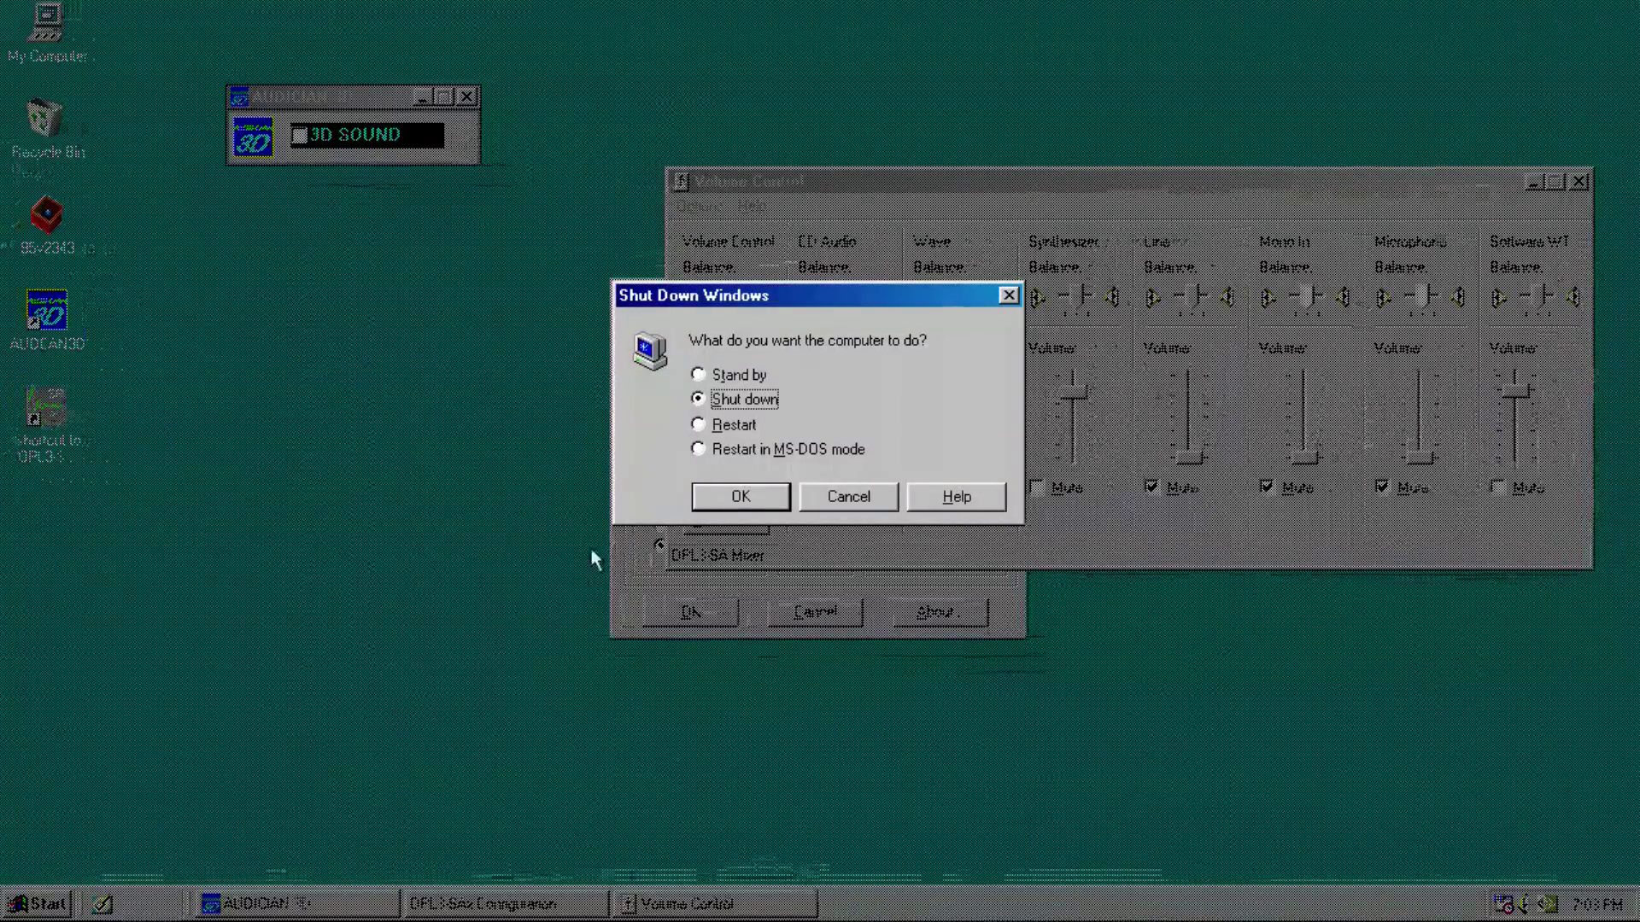
left_click(719, 453)
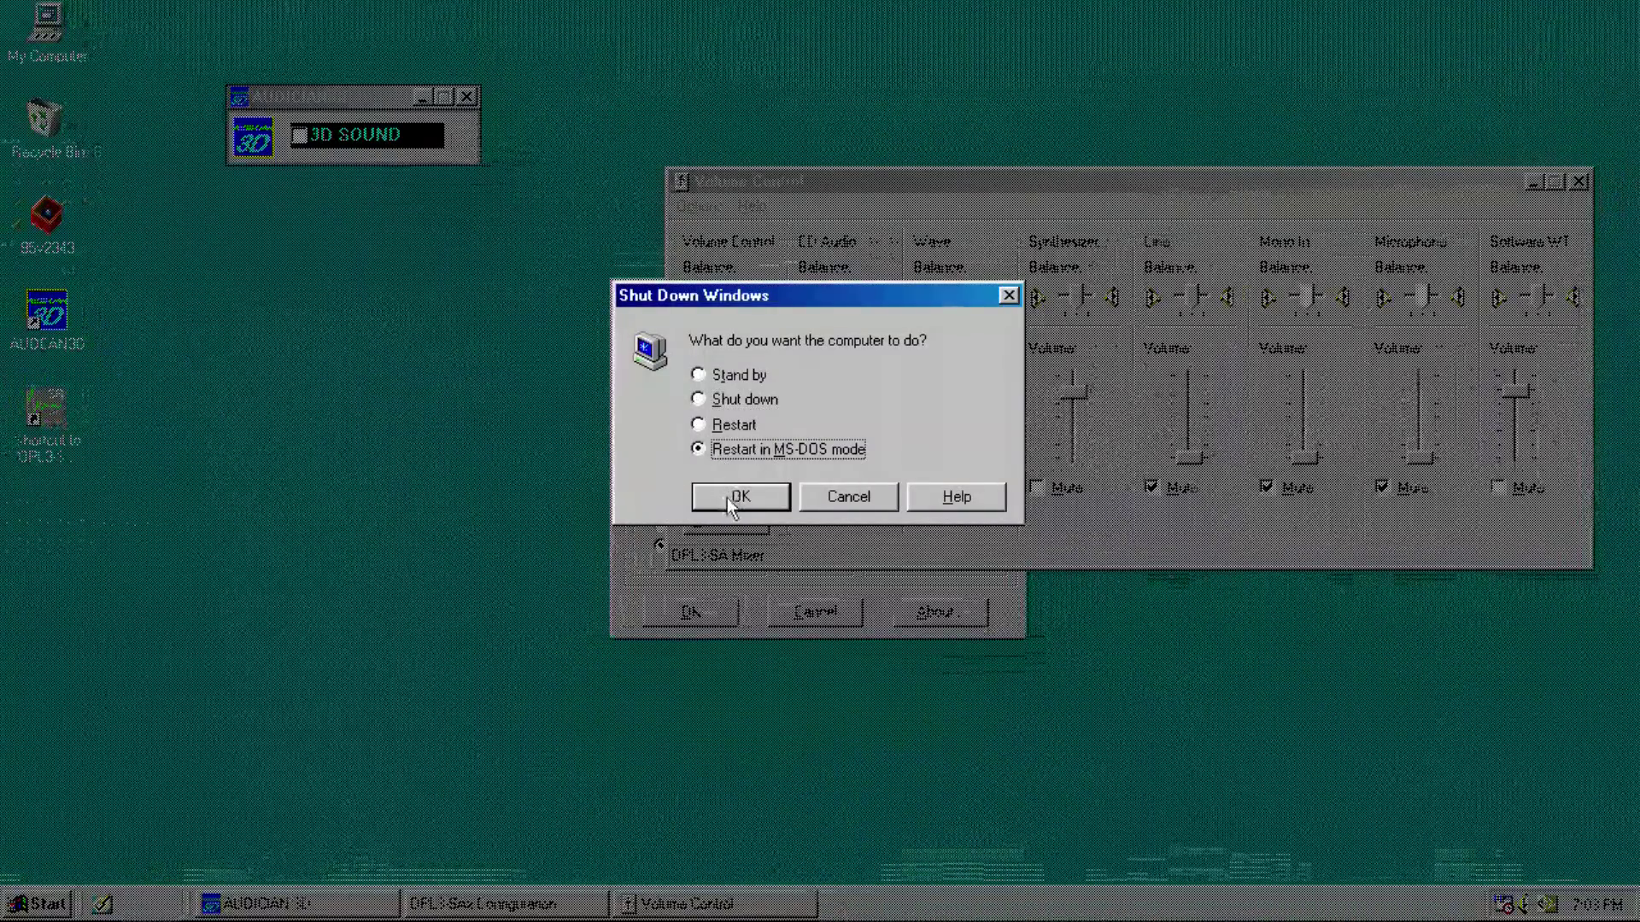
left_click(726, 496)
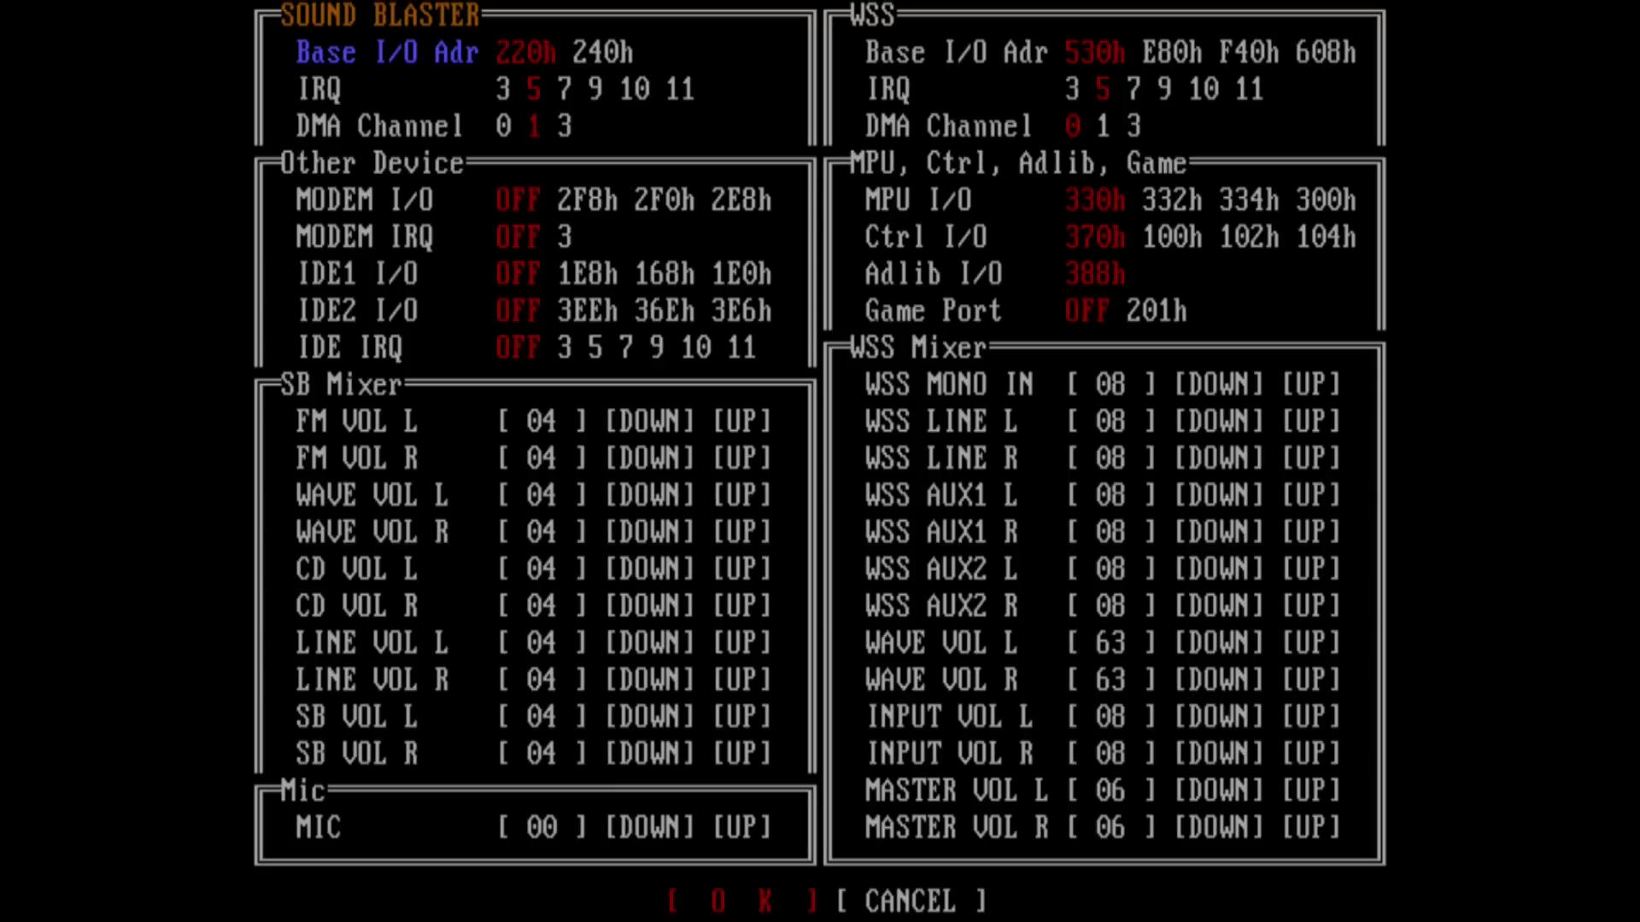
left_click(319, 89)
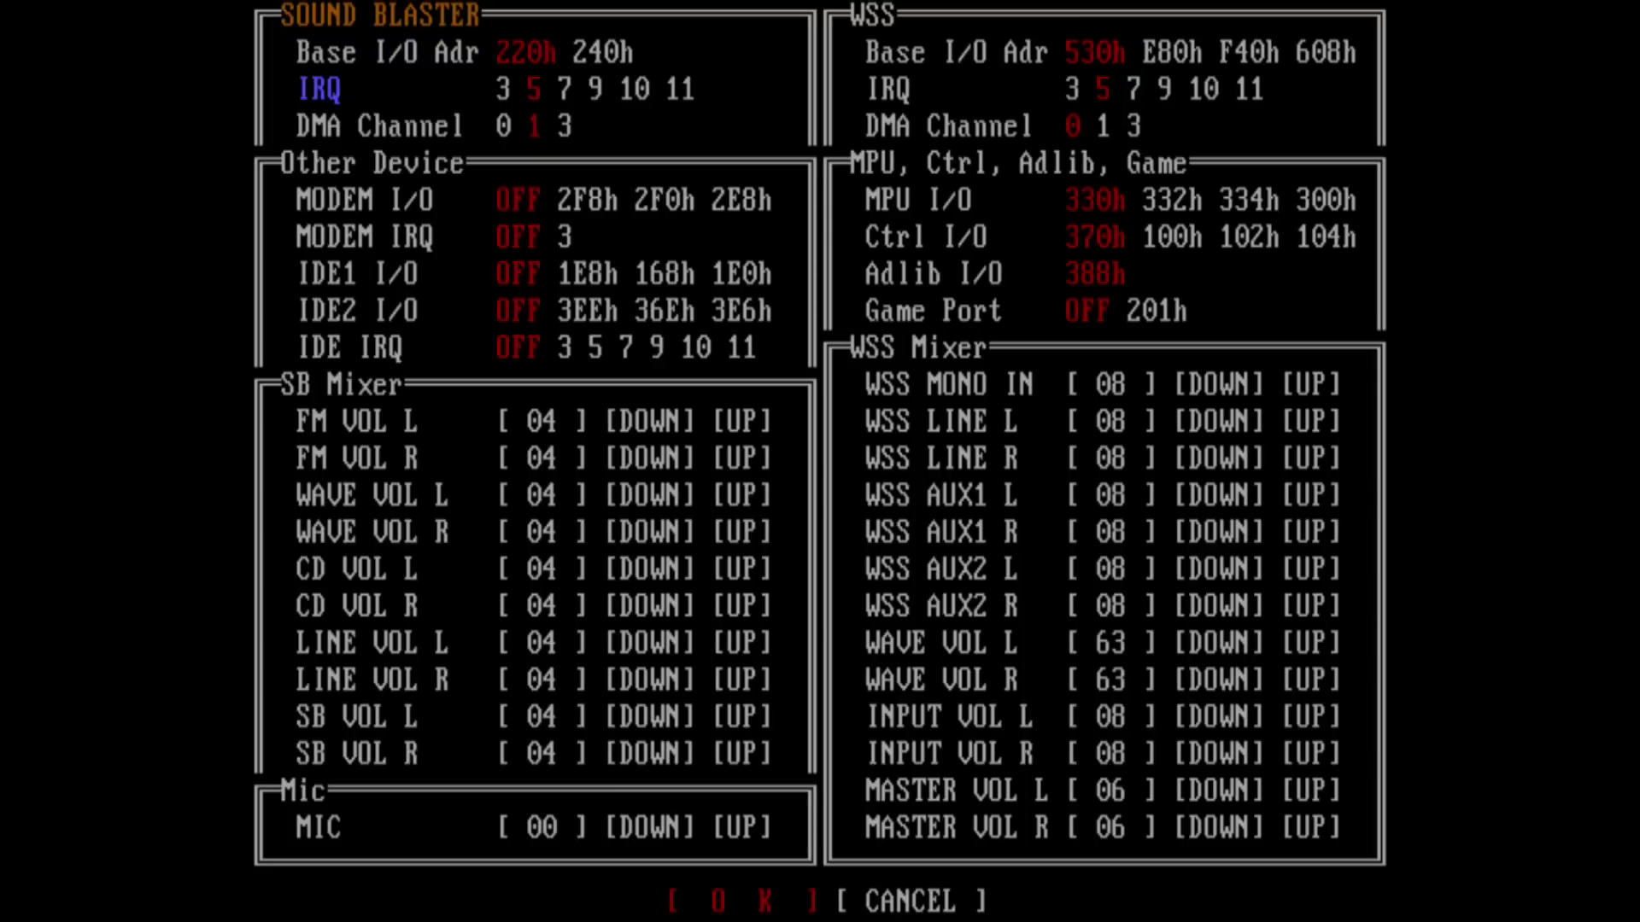
left_click(378, 125)
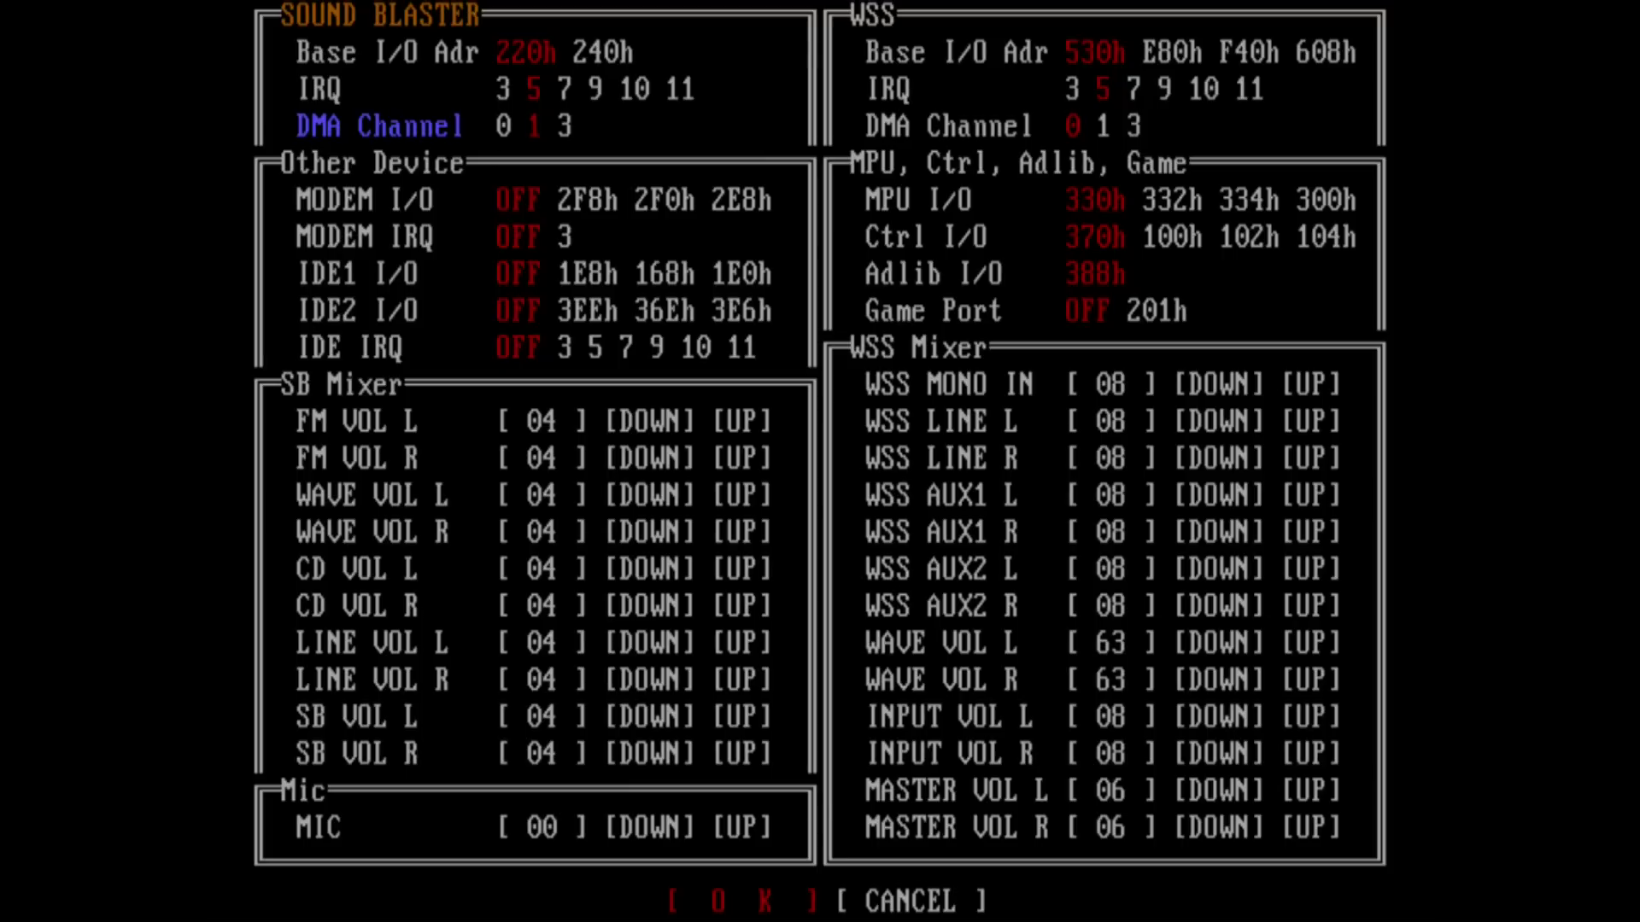
left_click(956, 52)
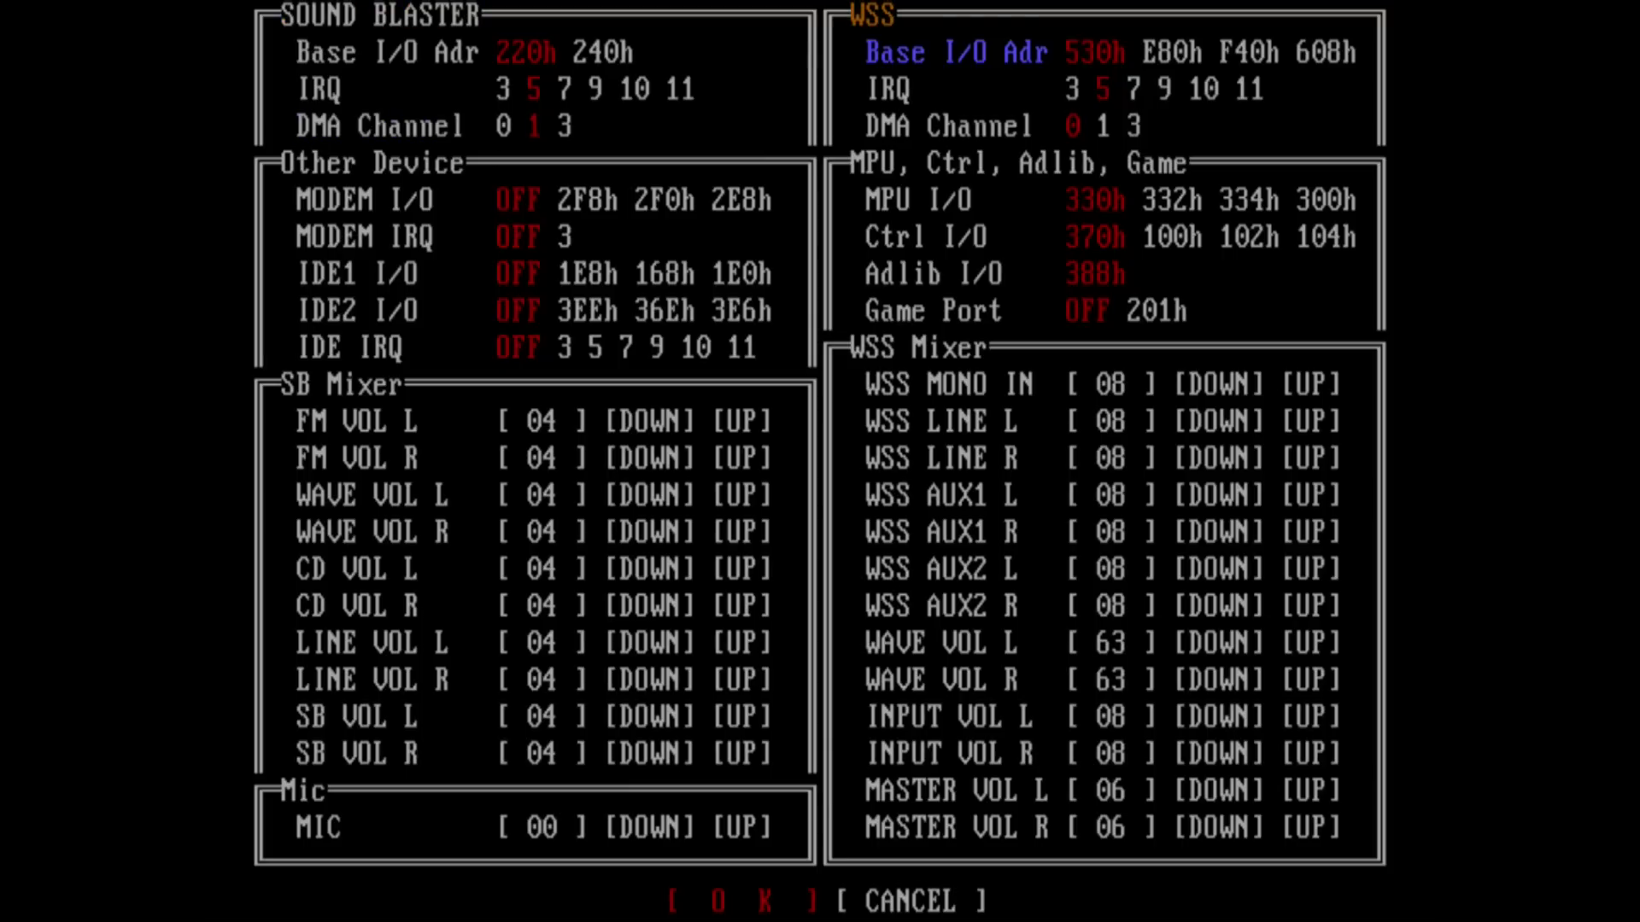
left_click(888, 89)
left_click(948, 126)
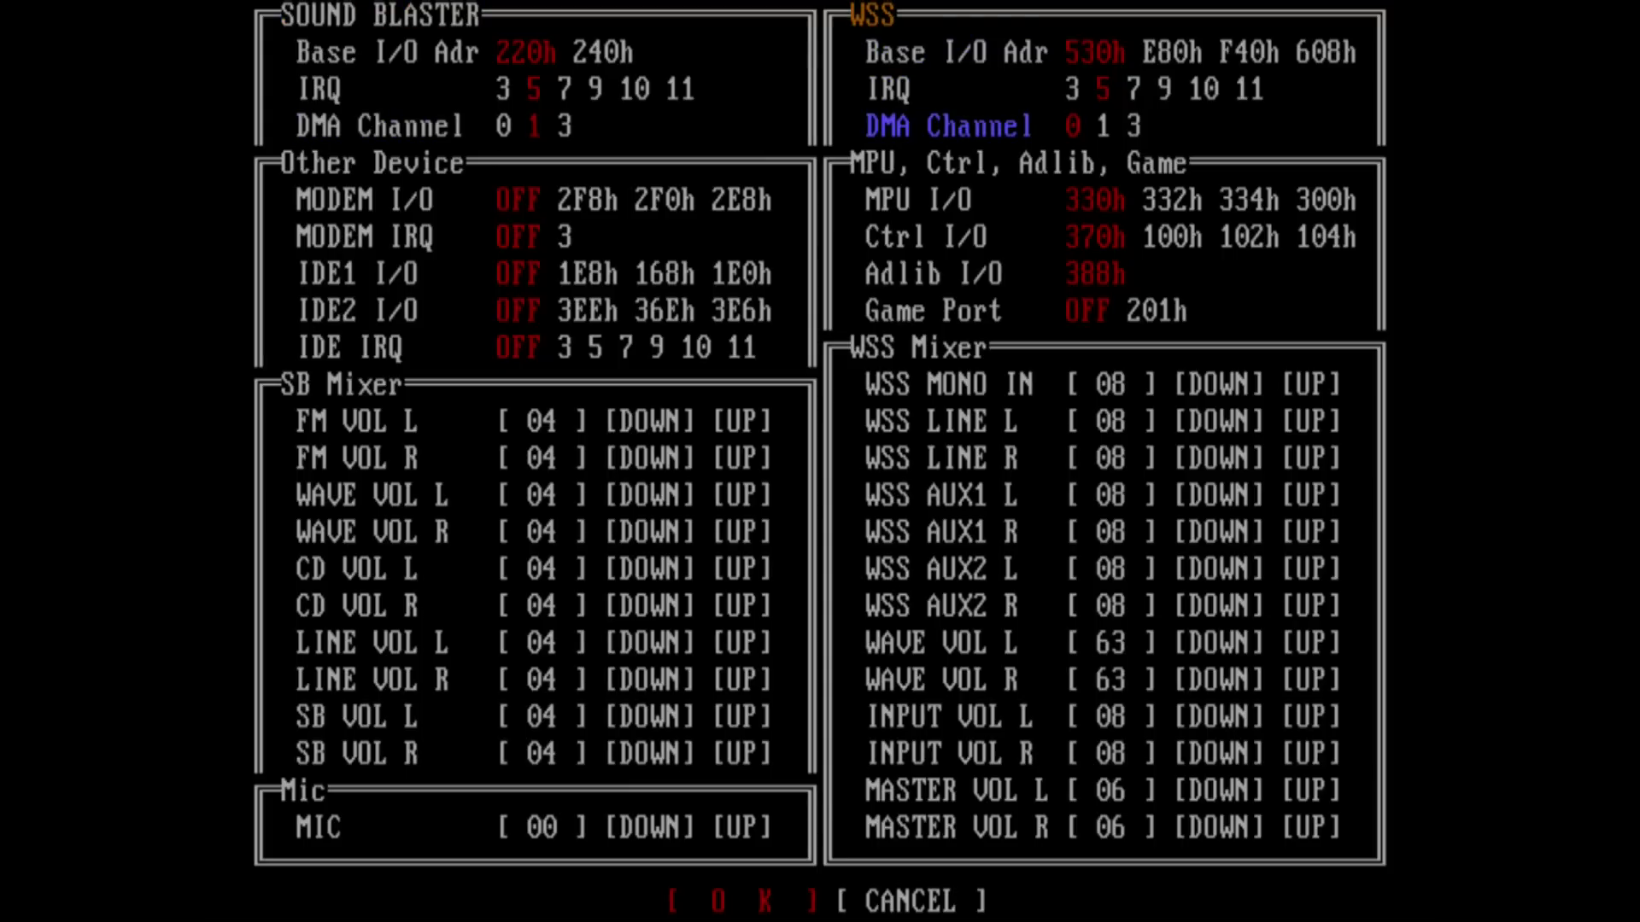
left_click(363, 200)
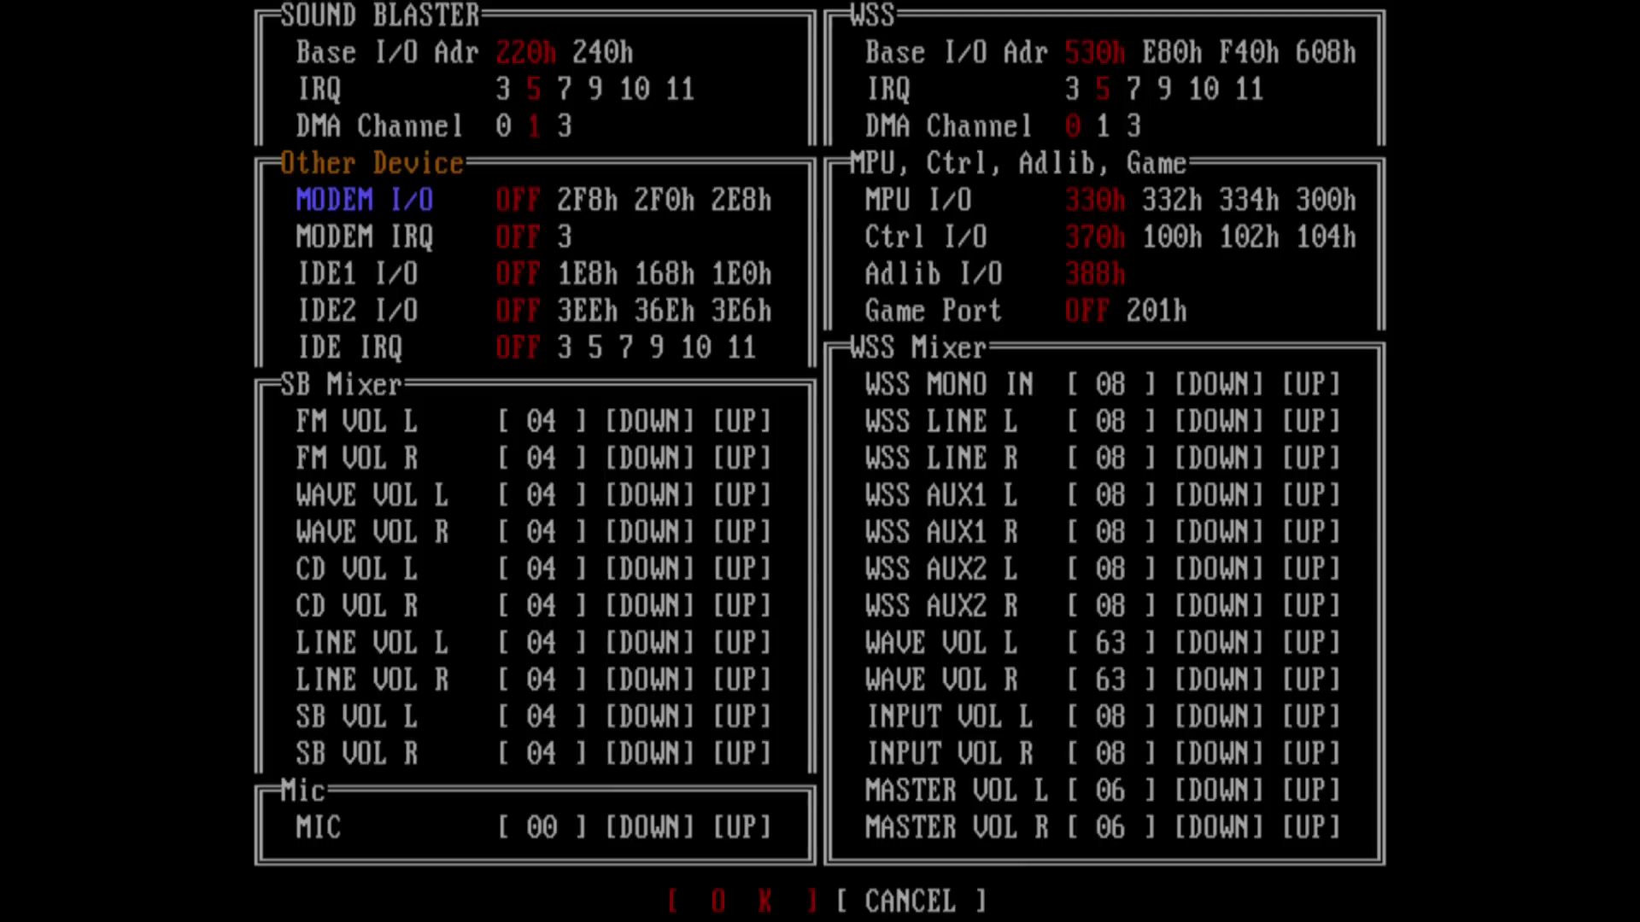
left_click(364, 236)
left_click(357, 273)
left_click(357, 310)
left_click(350, 346)
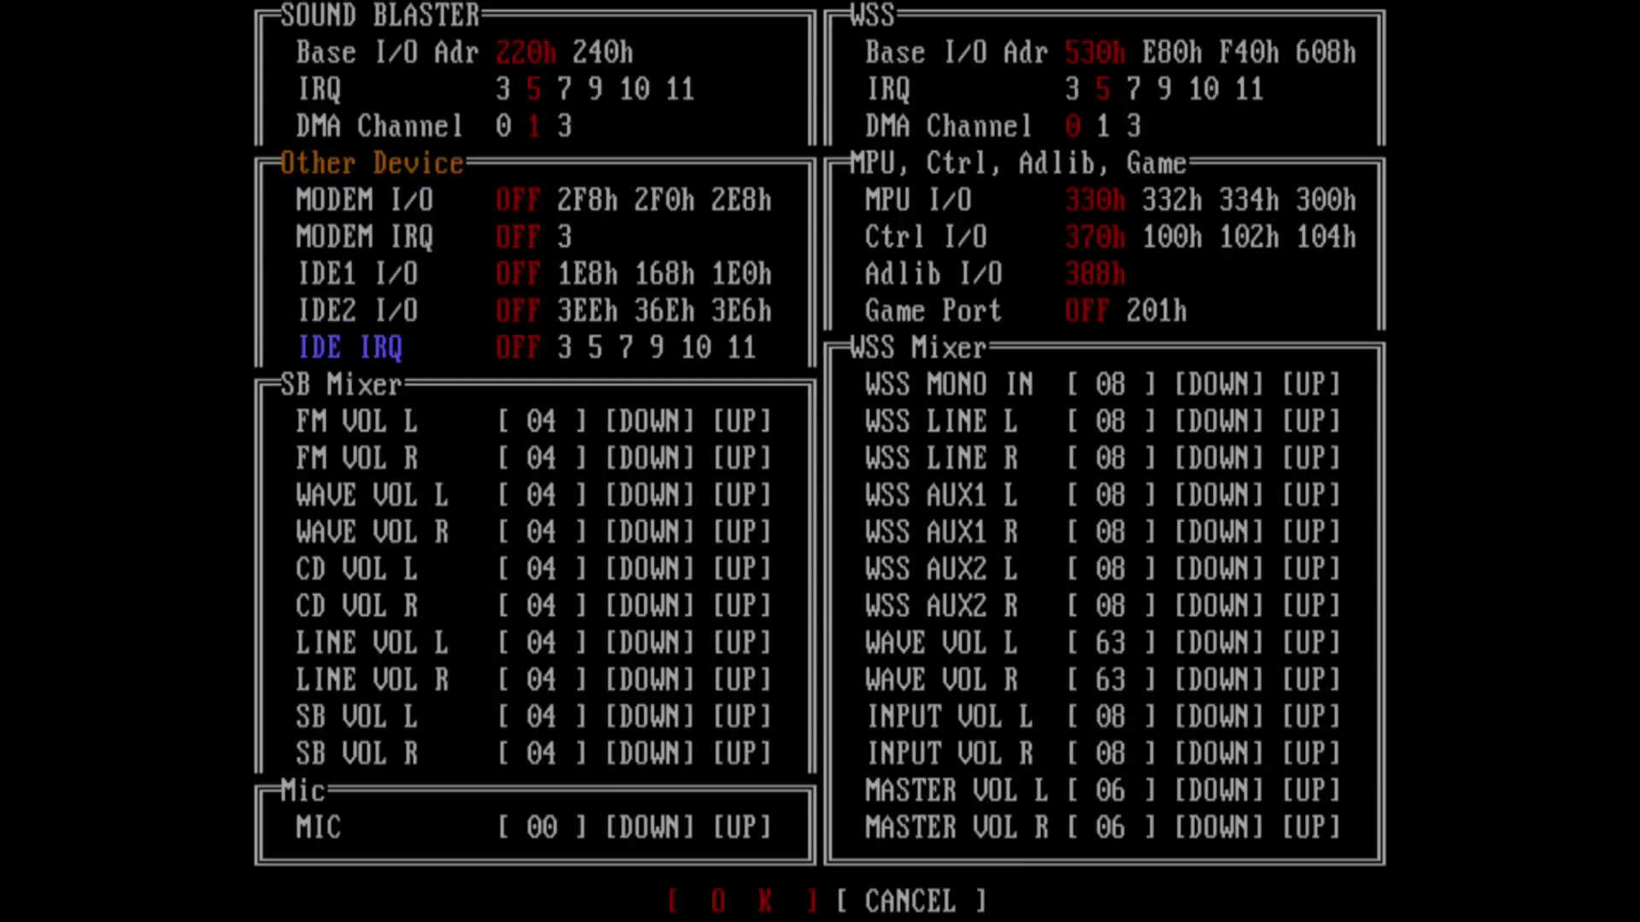
left_click(918, 200)
left_click(925, 237)
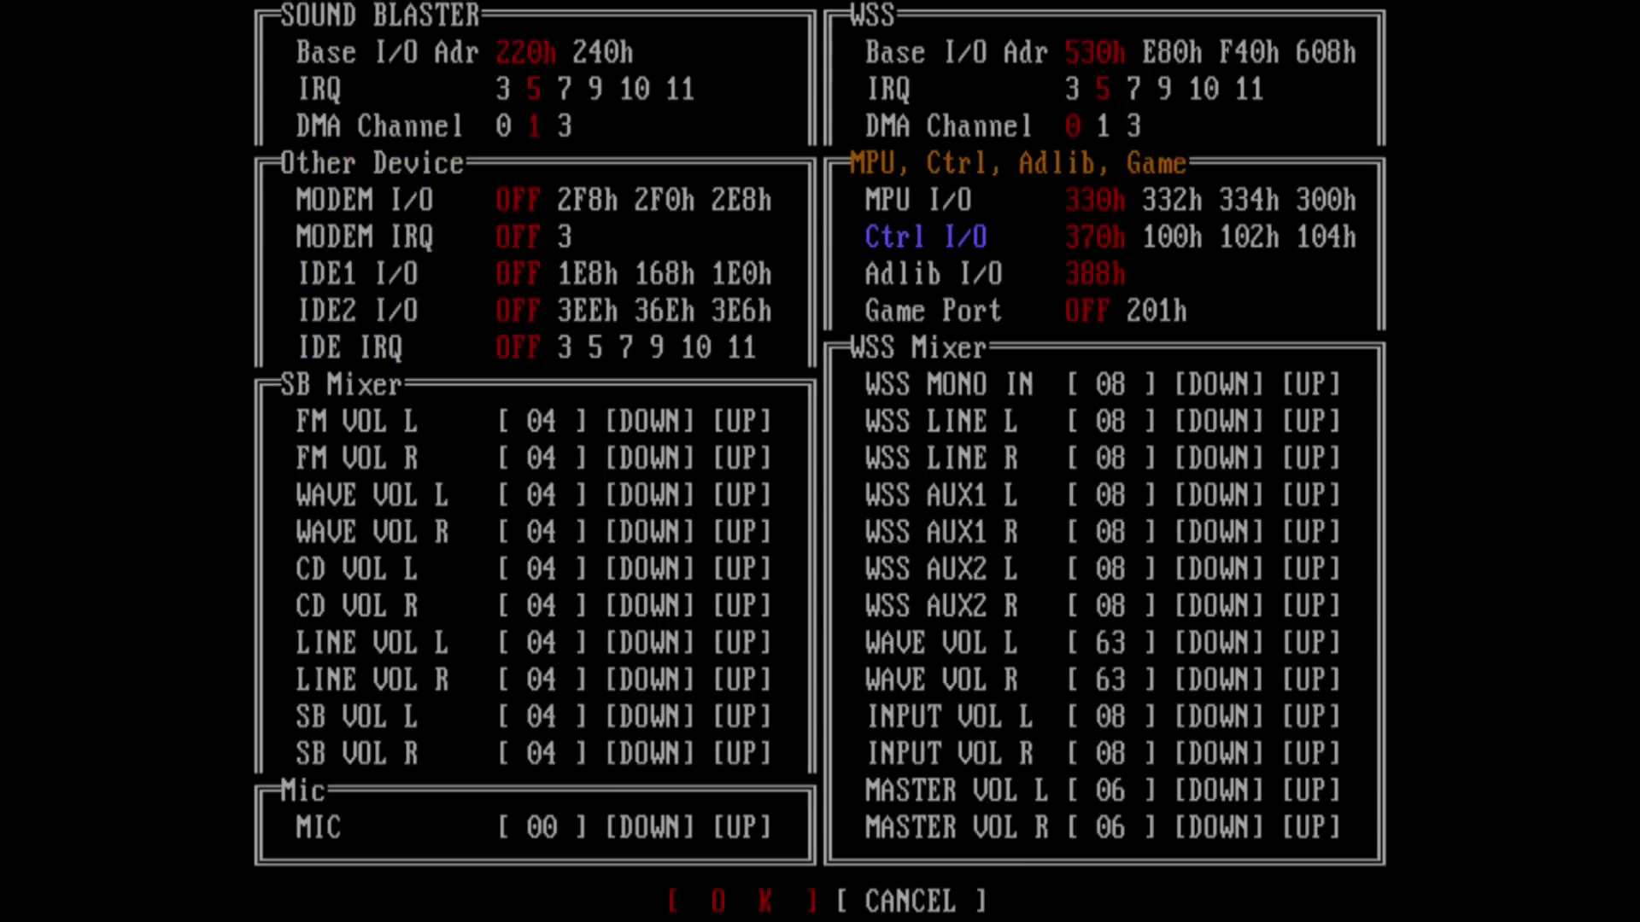
left_click(933, 273)
left_click(932, 310)
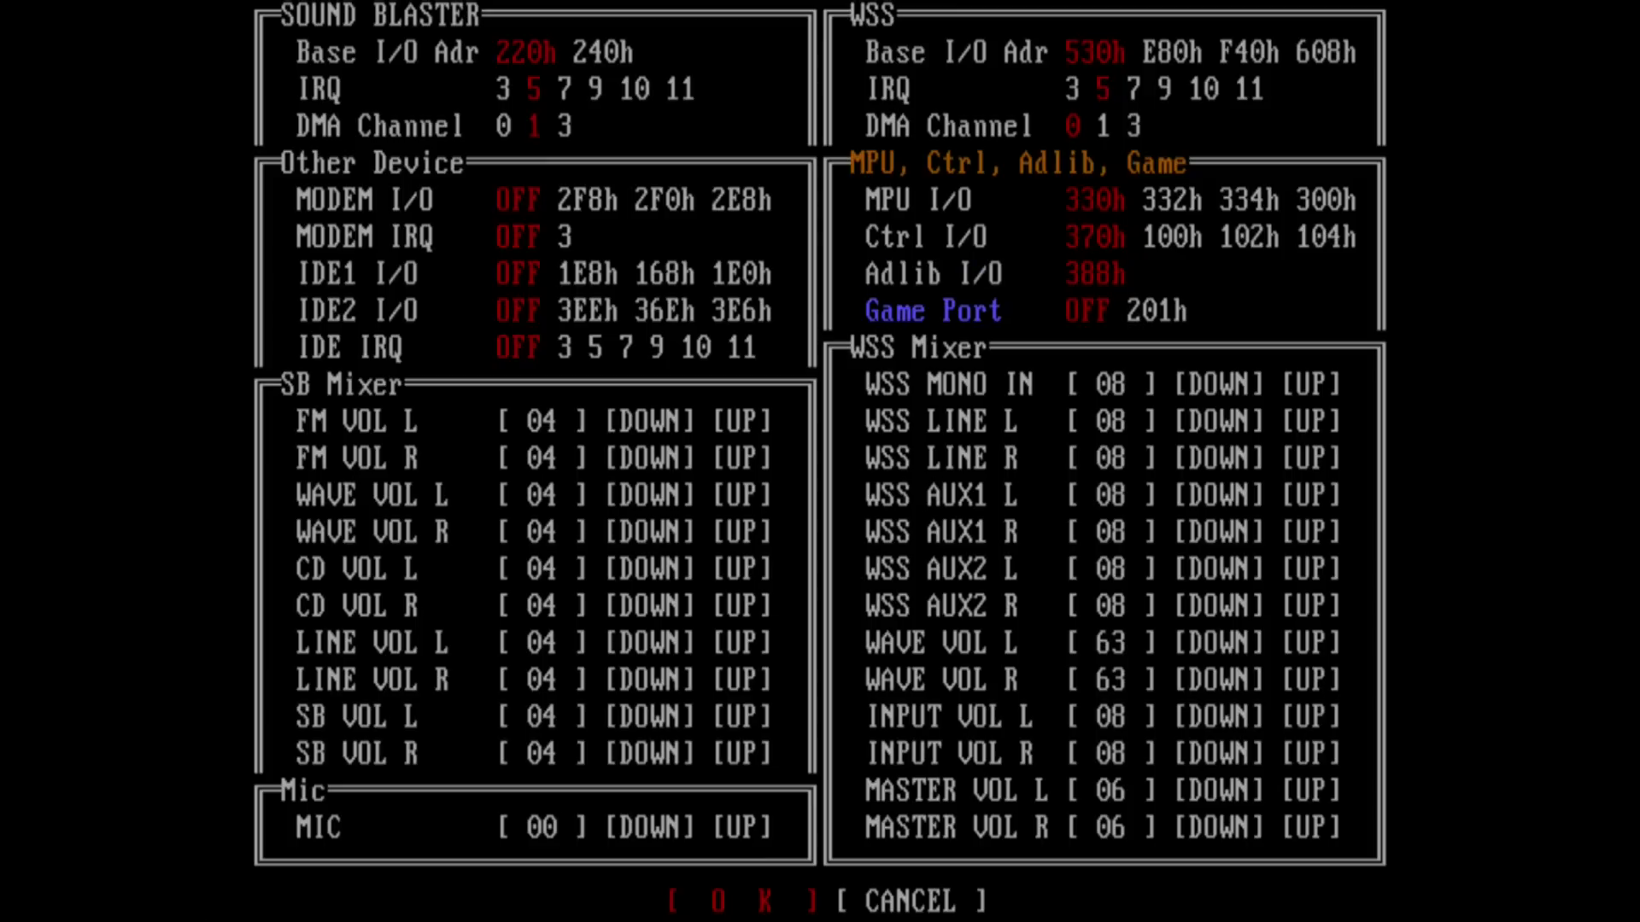
Raise FM VOL L and FM VOL R to 06, save the settings, and answer N to exit to DOS
left_click(353, 422)
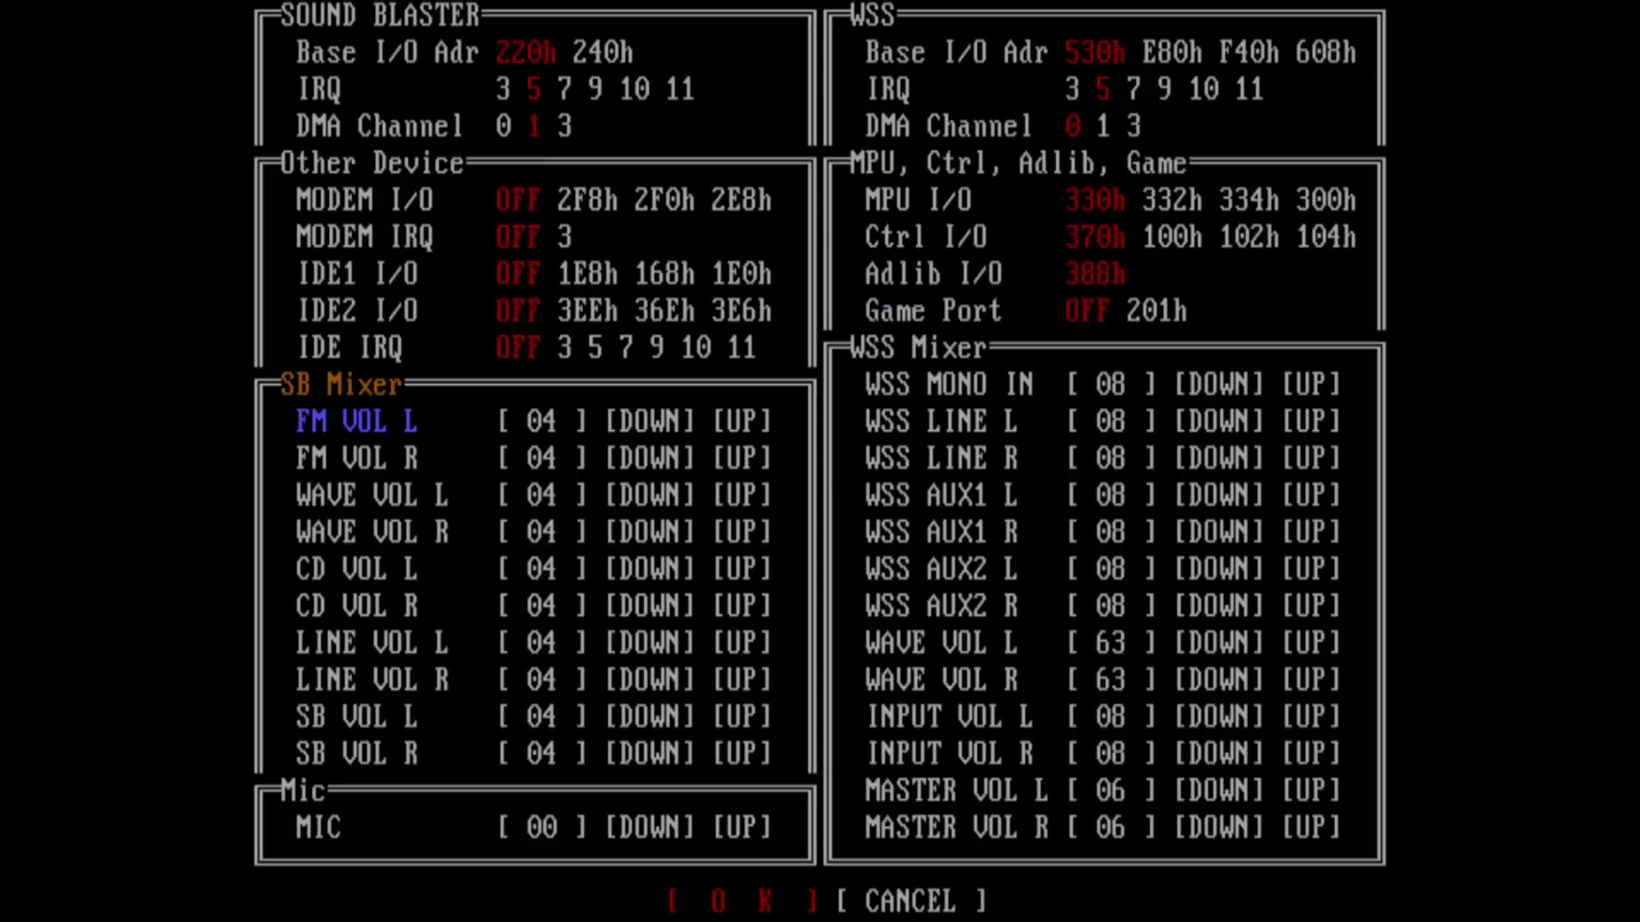
key("Right")
key("Left")
key("Right")
key("Down")
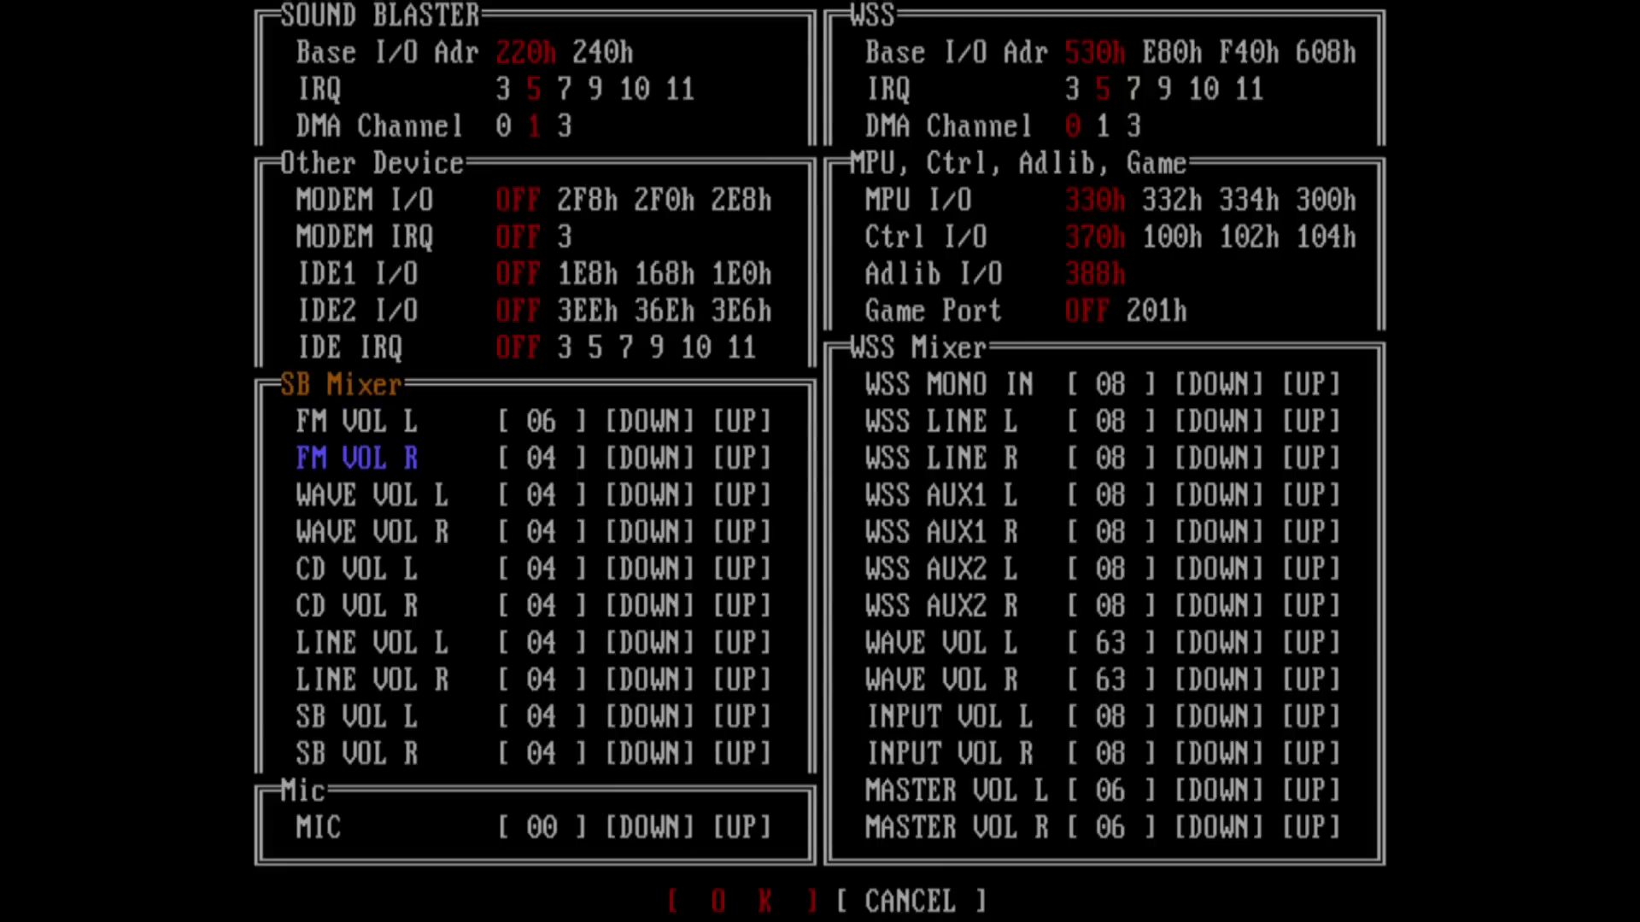
key("Right")
key("Down")
key("Down")
key("Down")
key("Down")
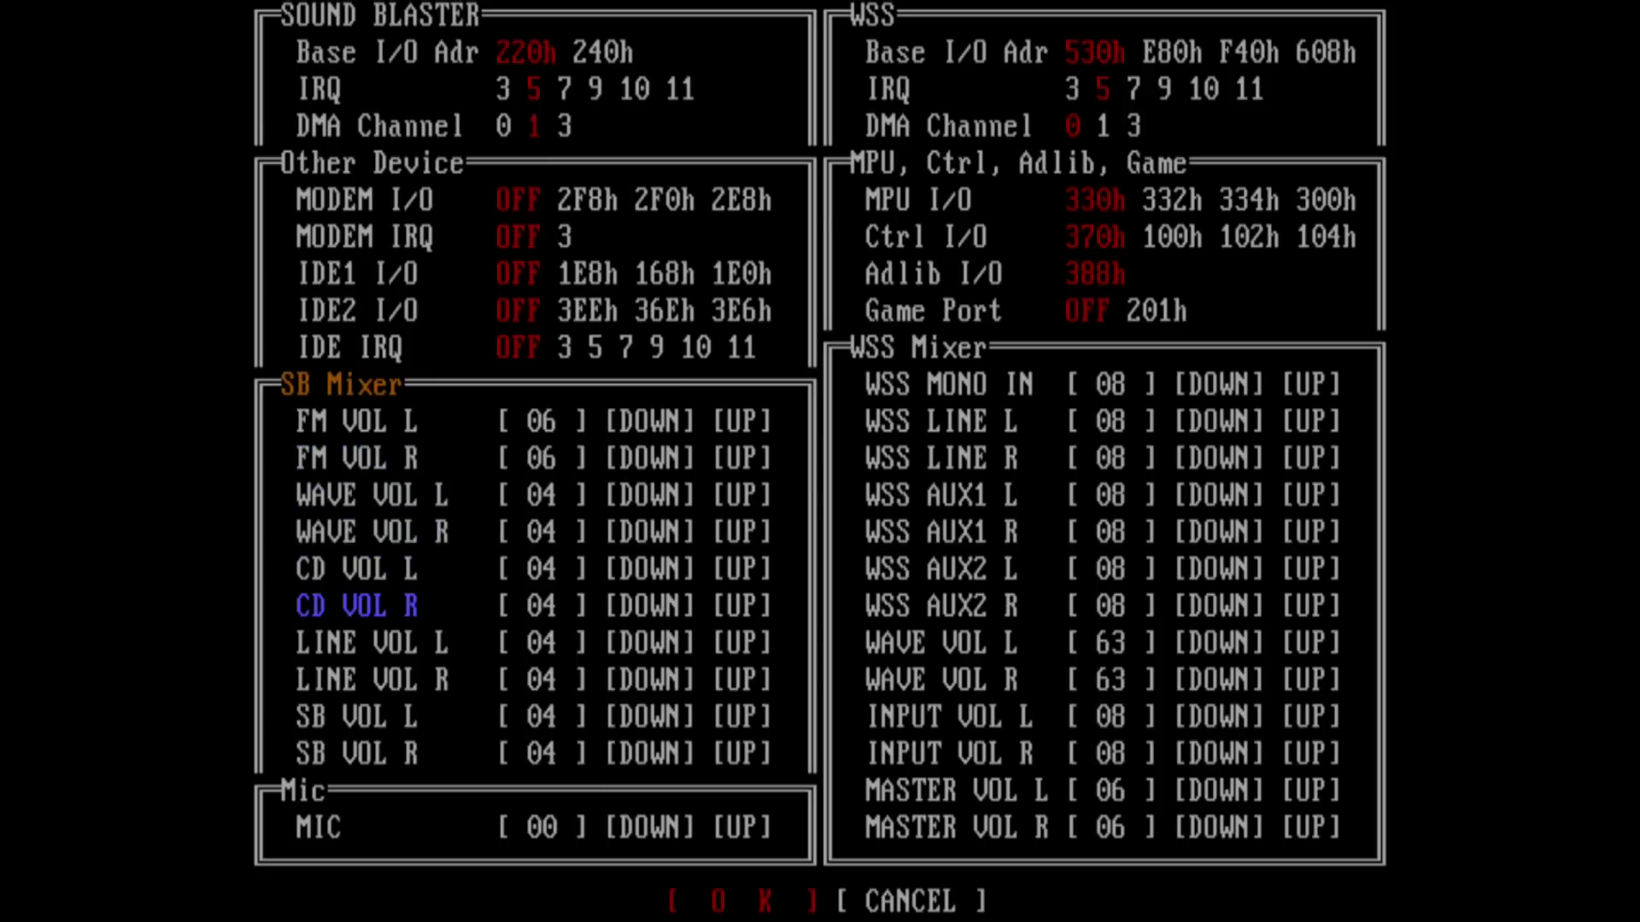
key("Return")
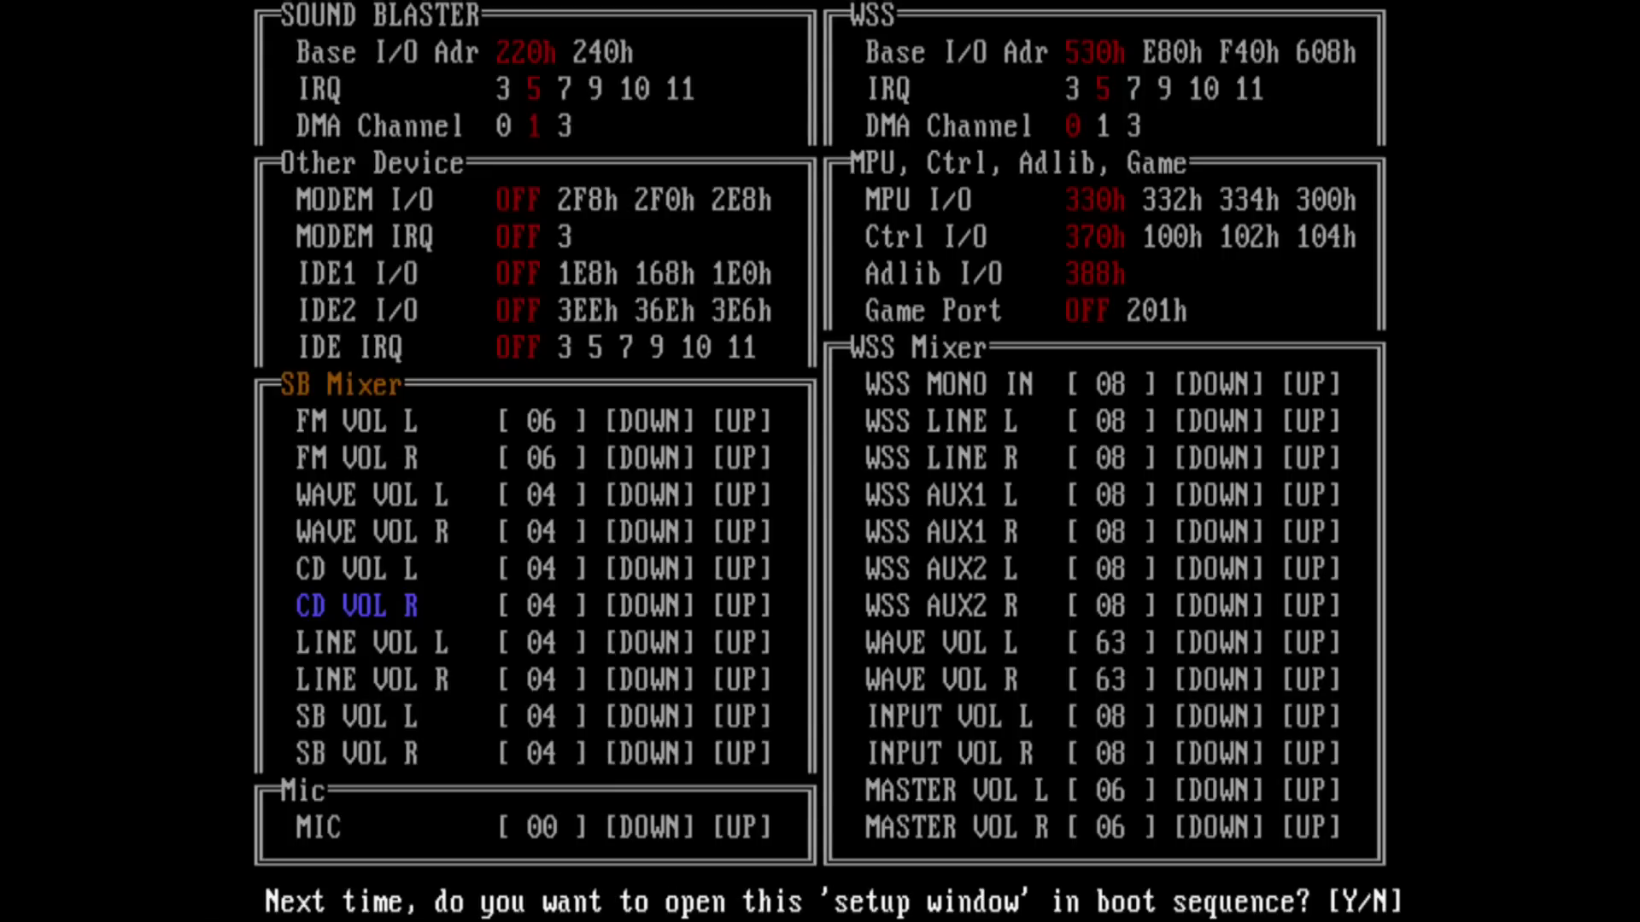
key("n")
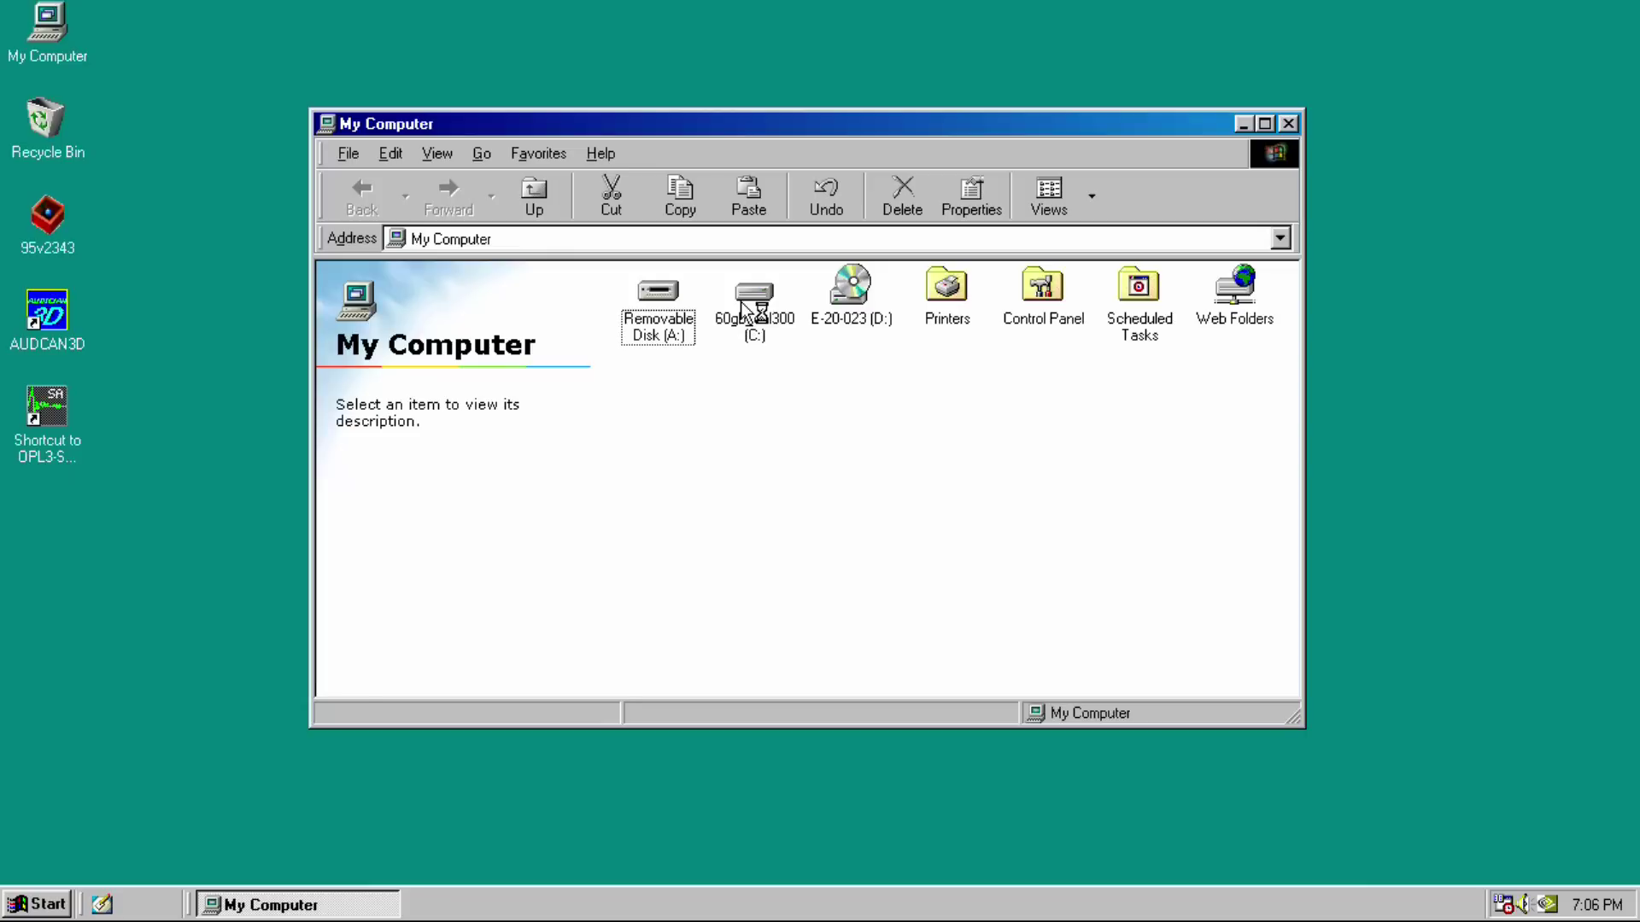
Browse to C:\Program Files\YAMAHA\YAMAHA SAx Driver and select opl3sa.ini
double_click(742, 307)
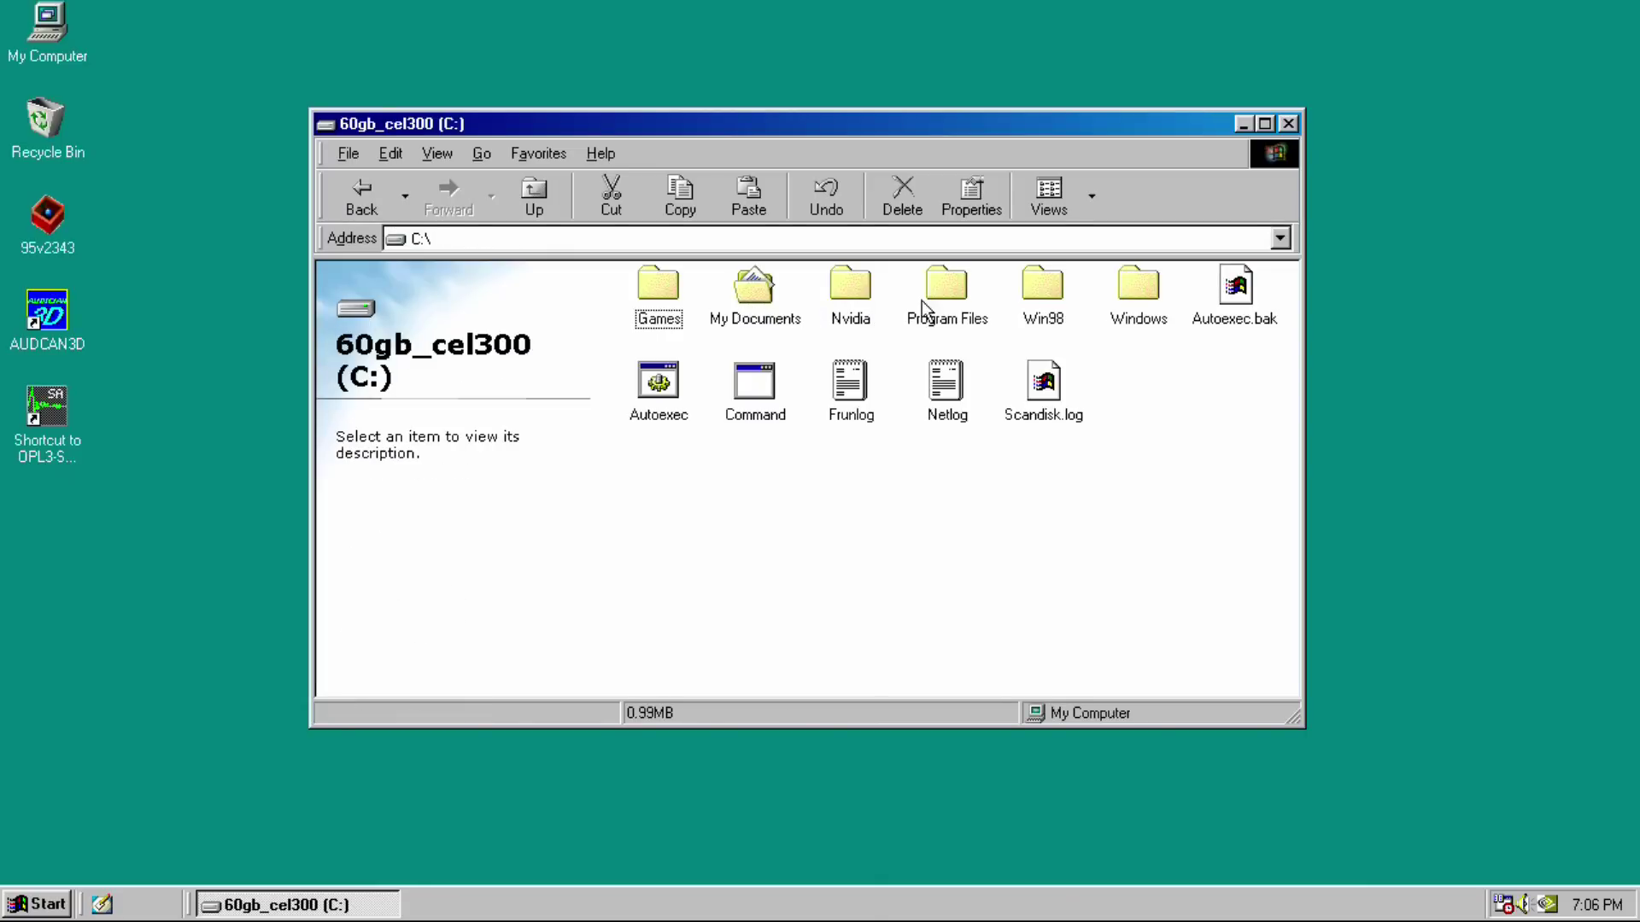
double_click(946, 287)
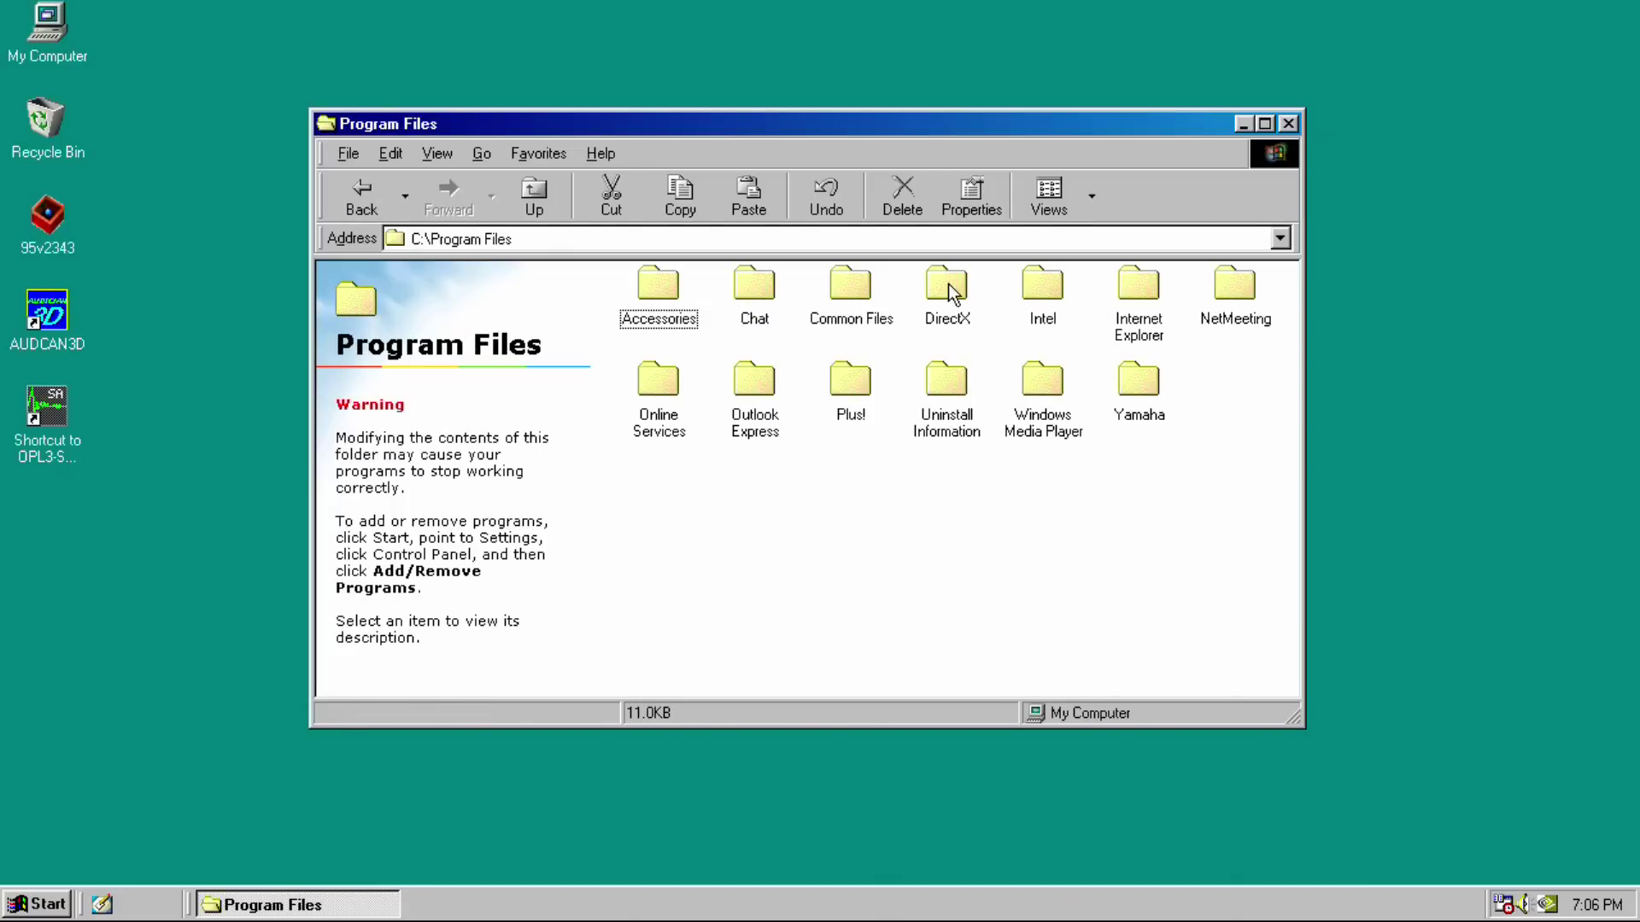
double_click(1126, 384)
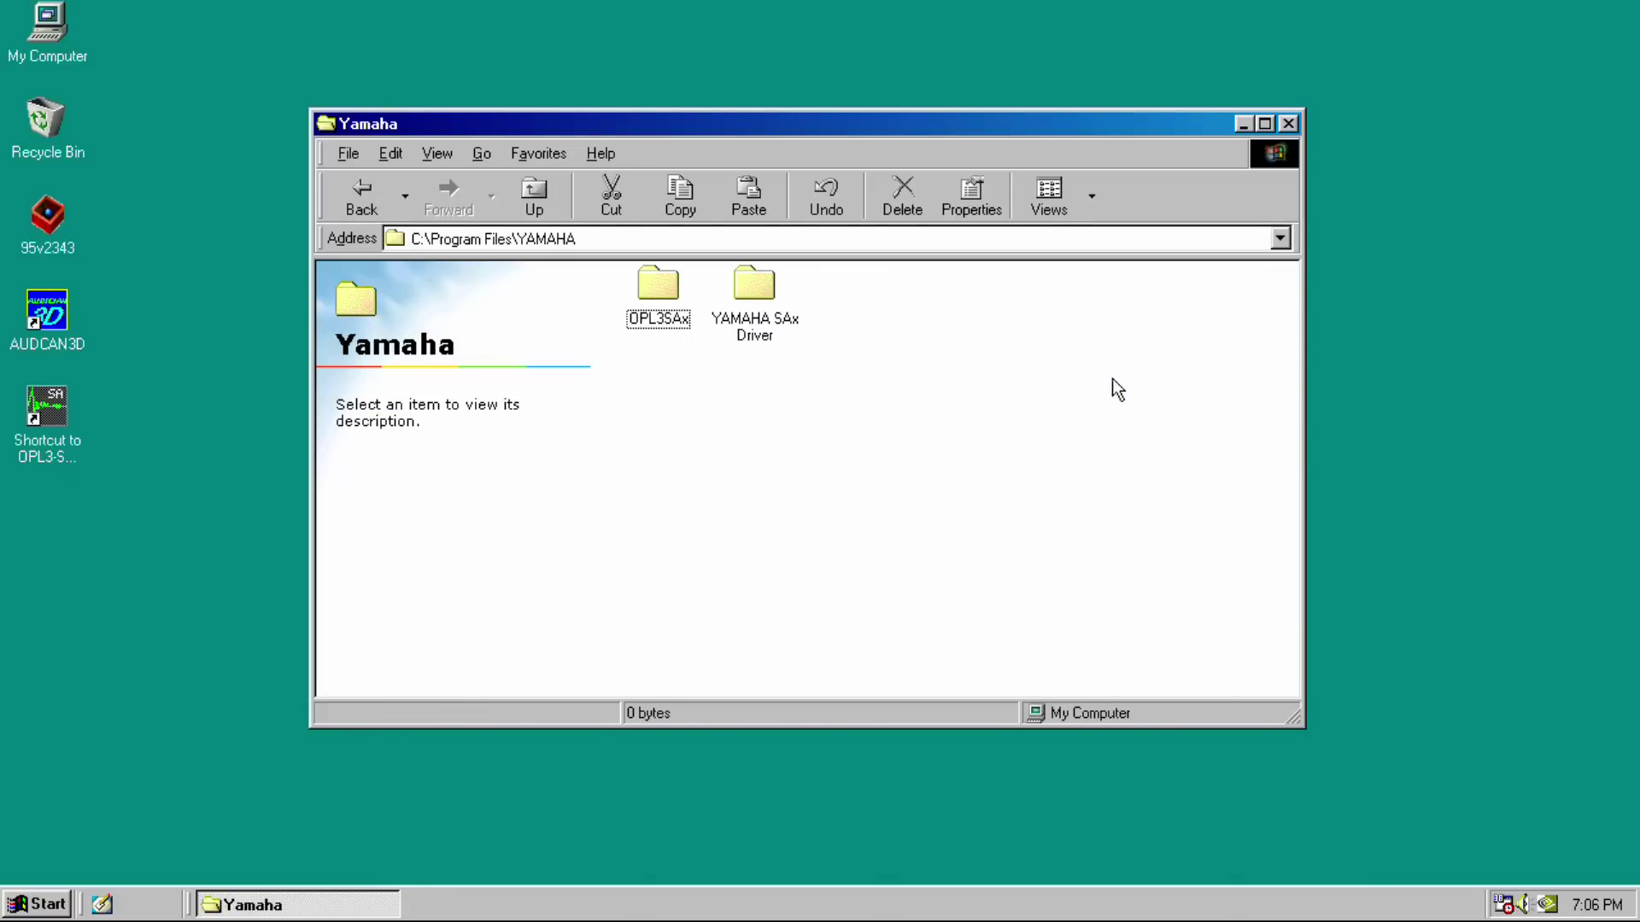
double_click(671, 282)
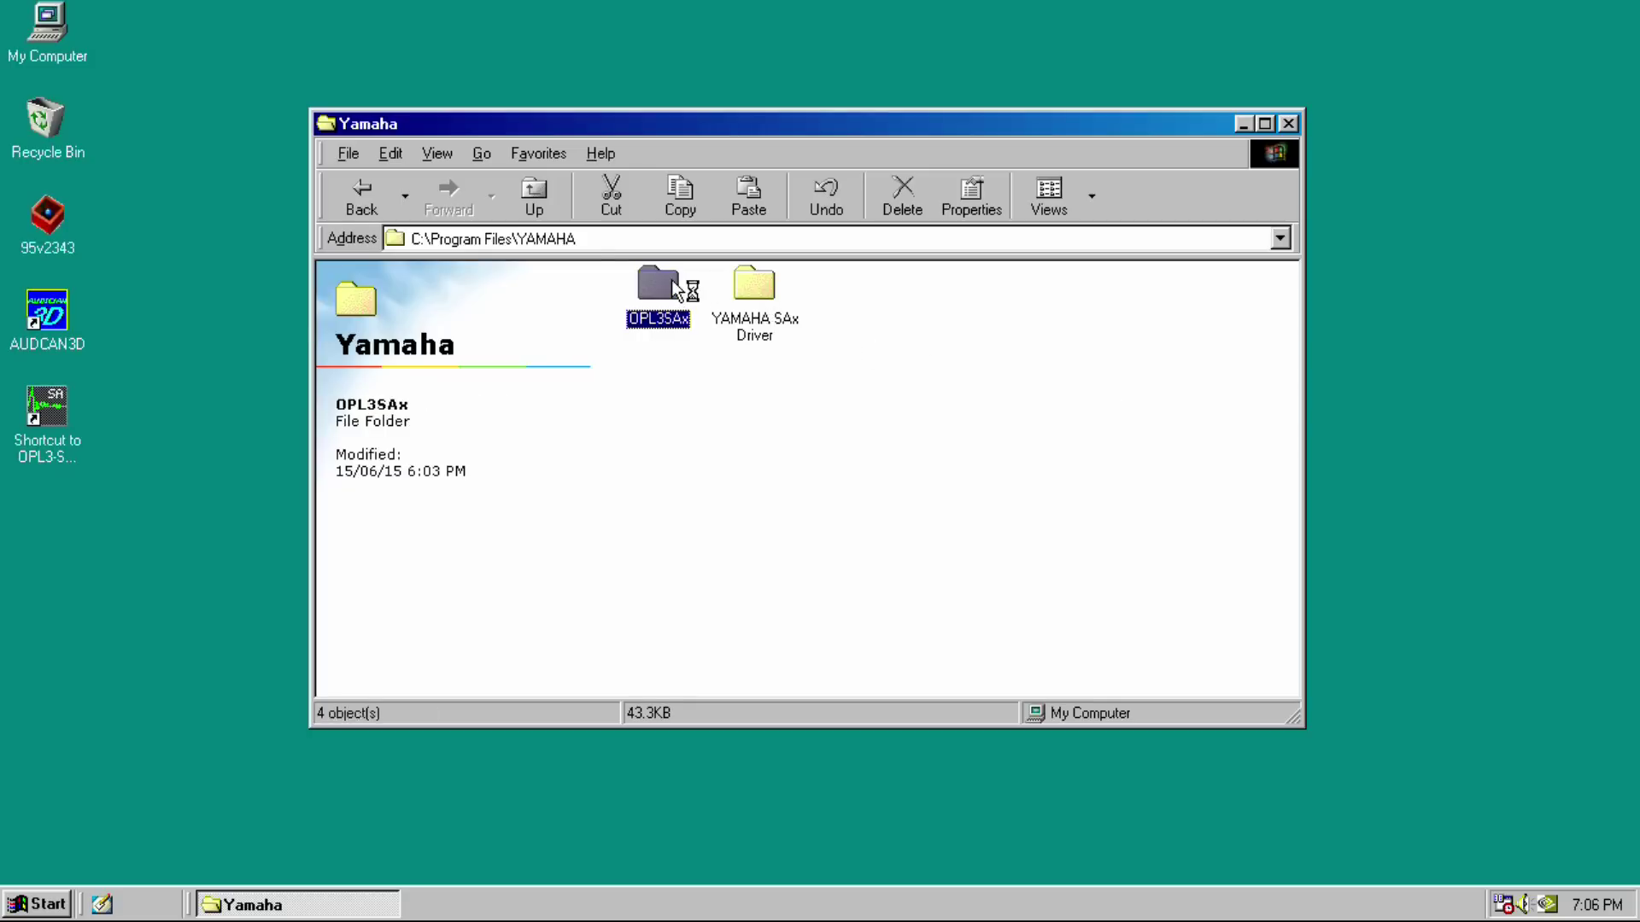
left_click(534, 195)
left_click(756, 286)
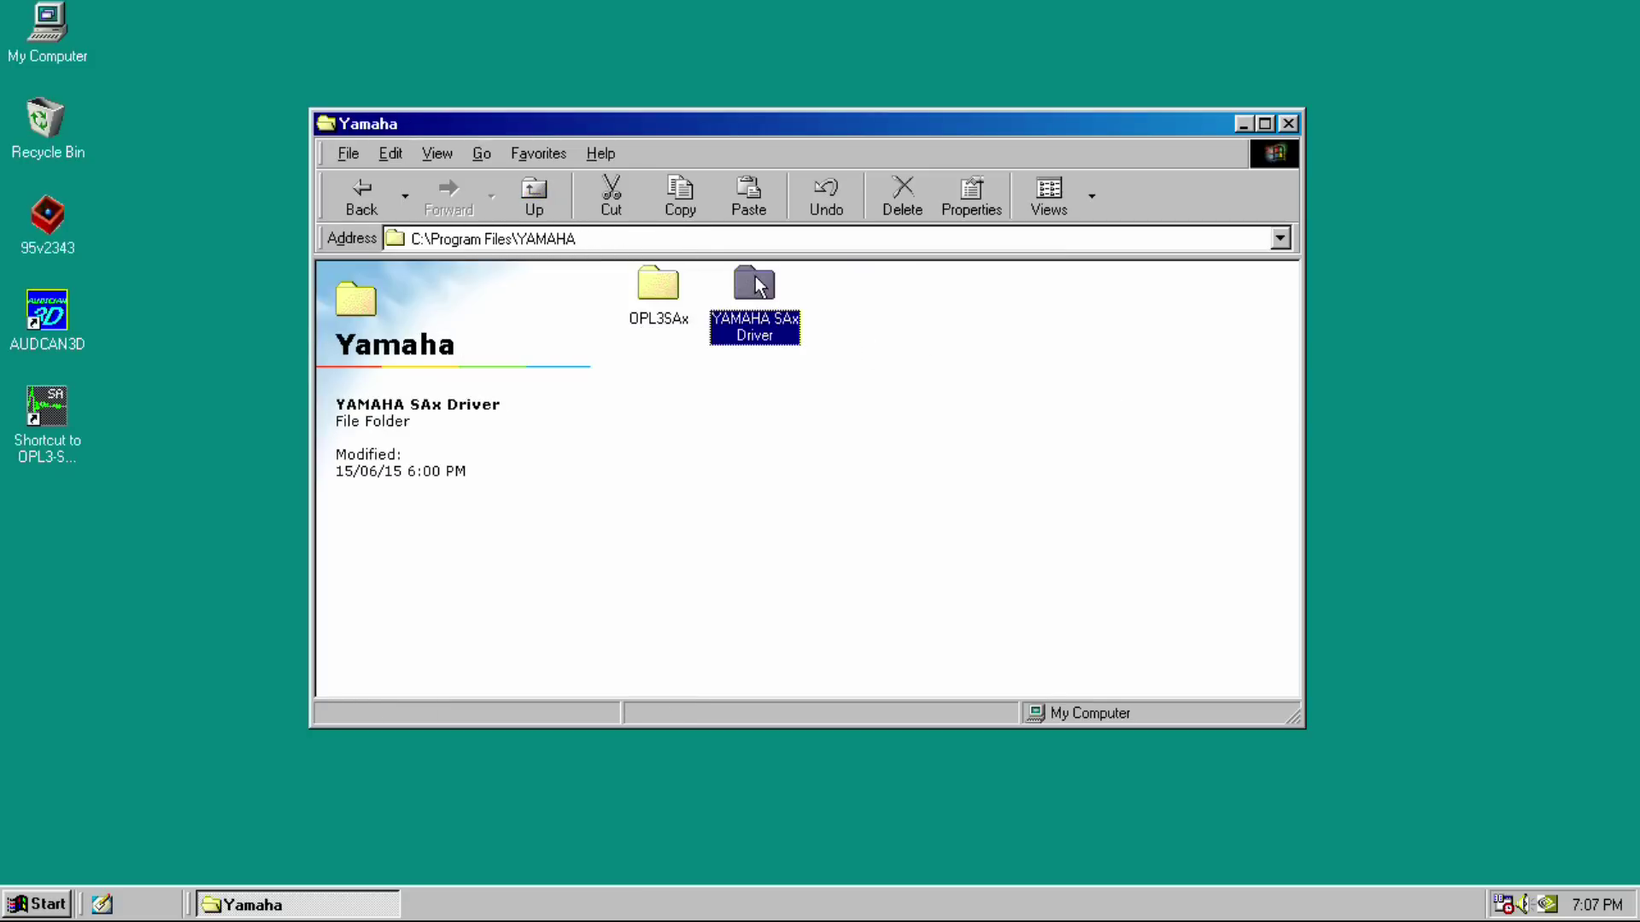
double_click(756, 286)
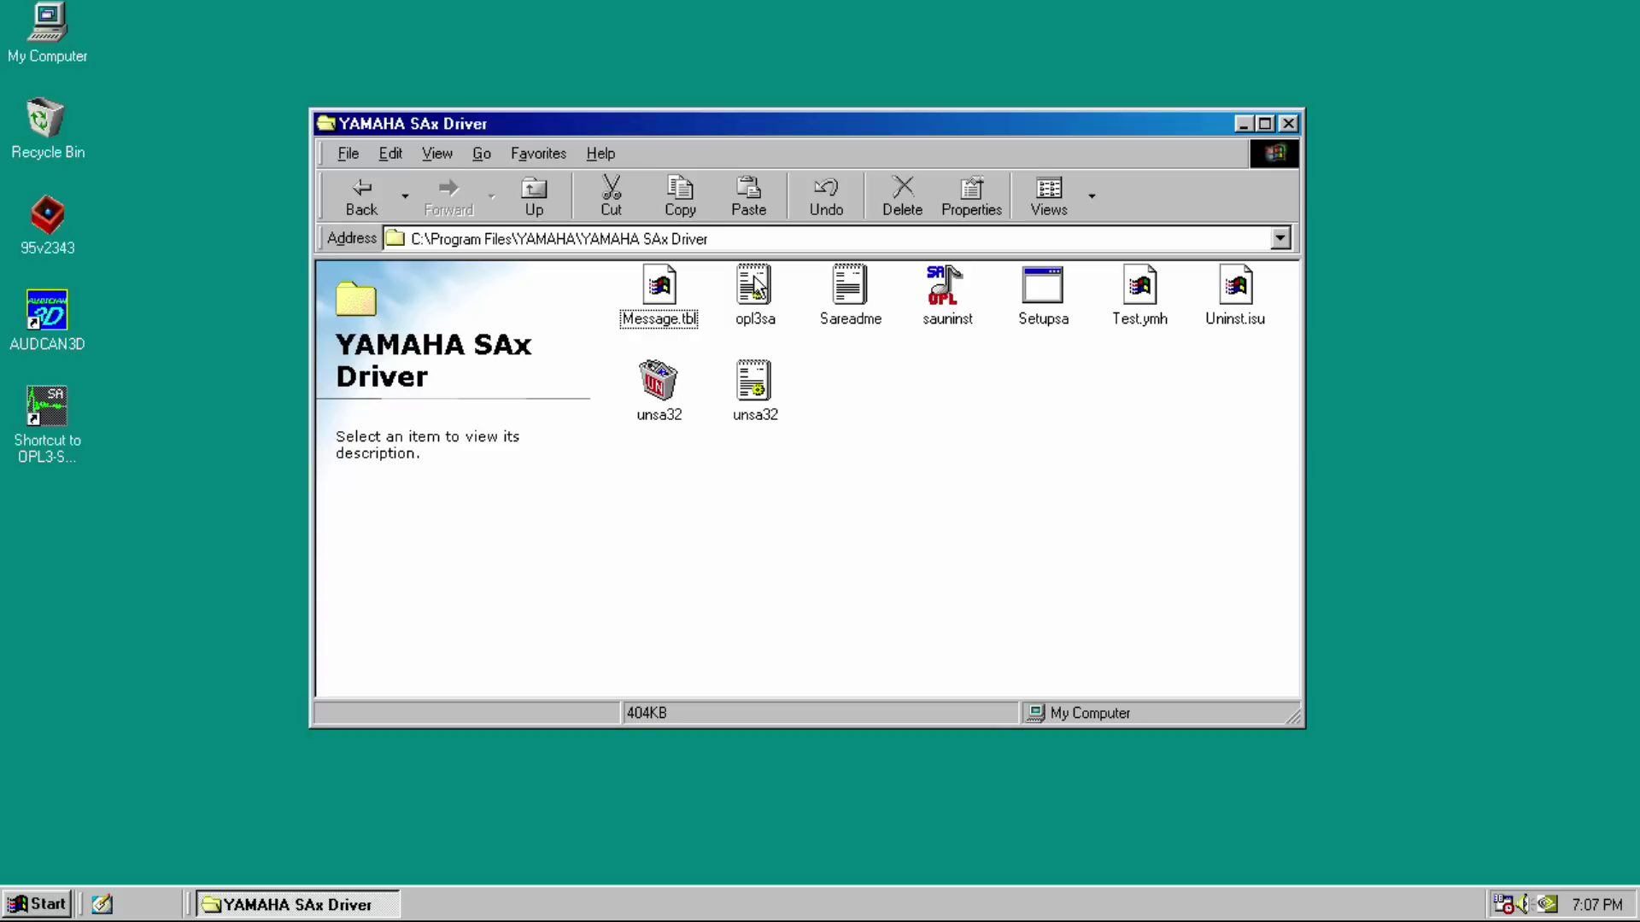
left_click(756, 287)
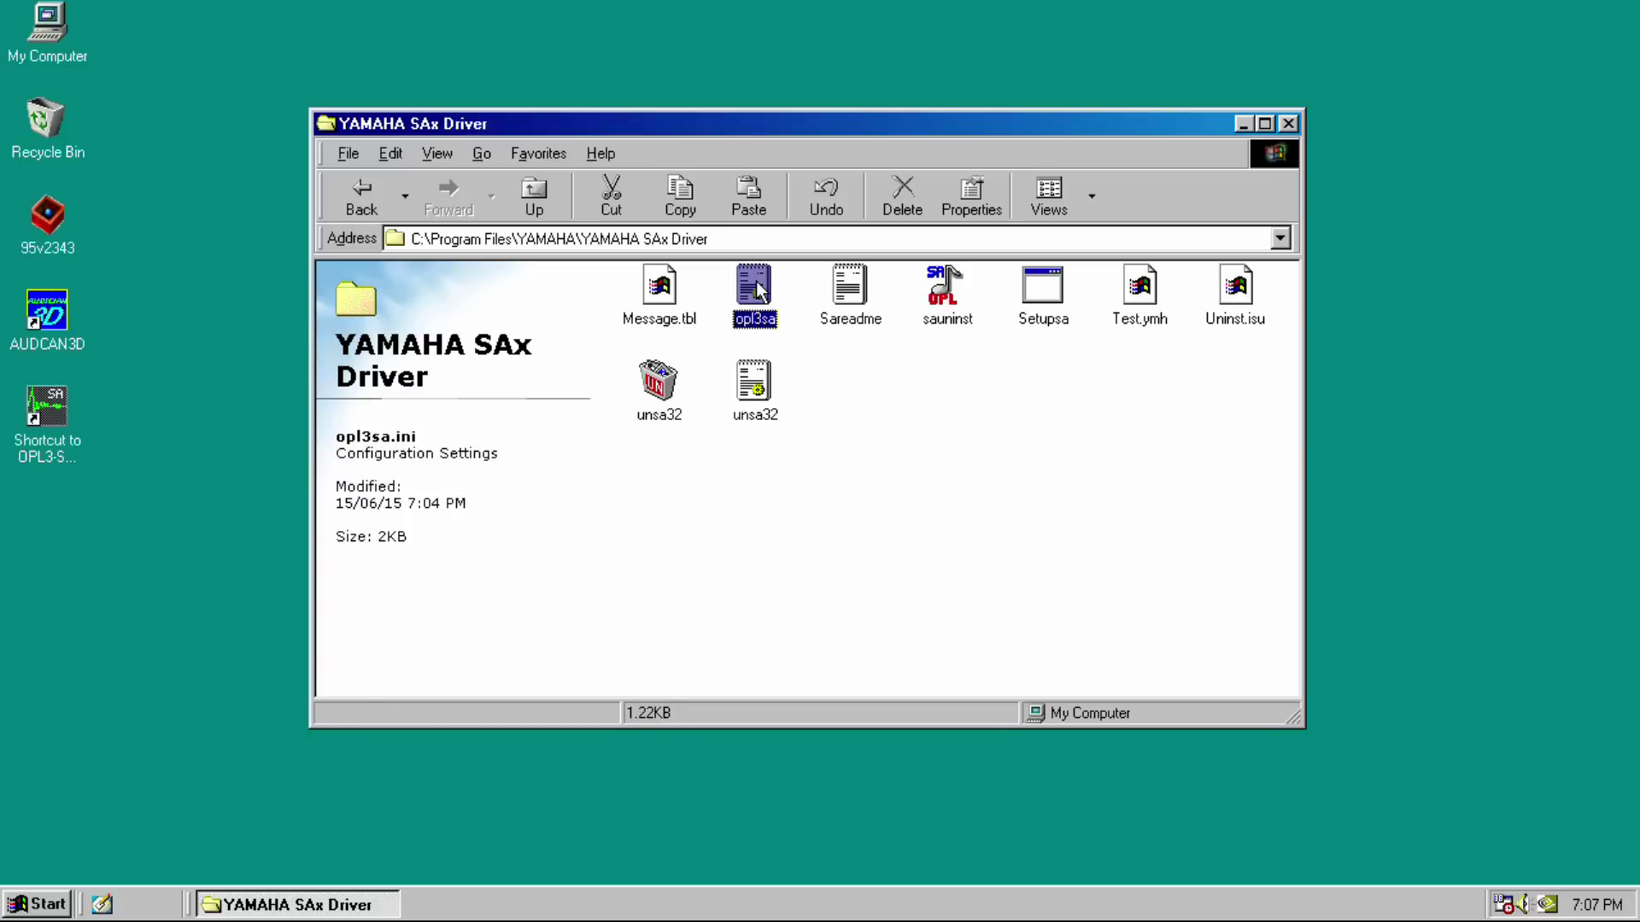
Open opl3sa.ini in Notepad and change the Ymersion and Bass values to 0
double_click(758, 288)
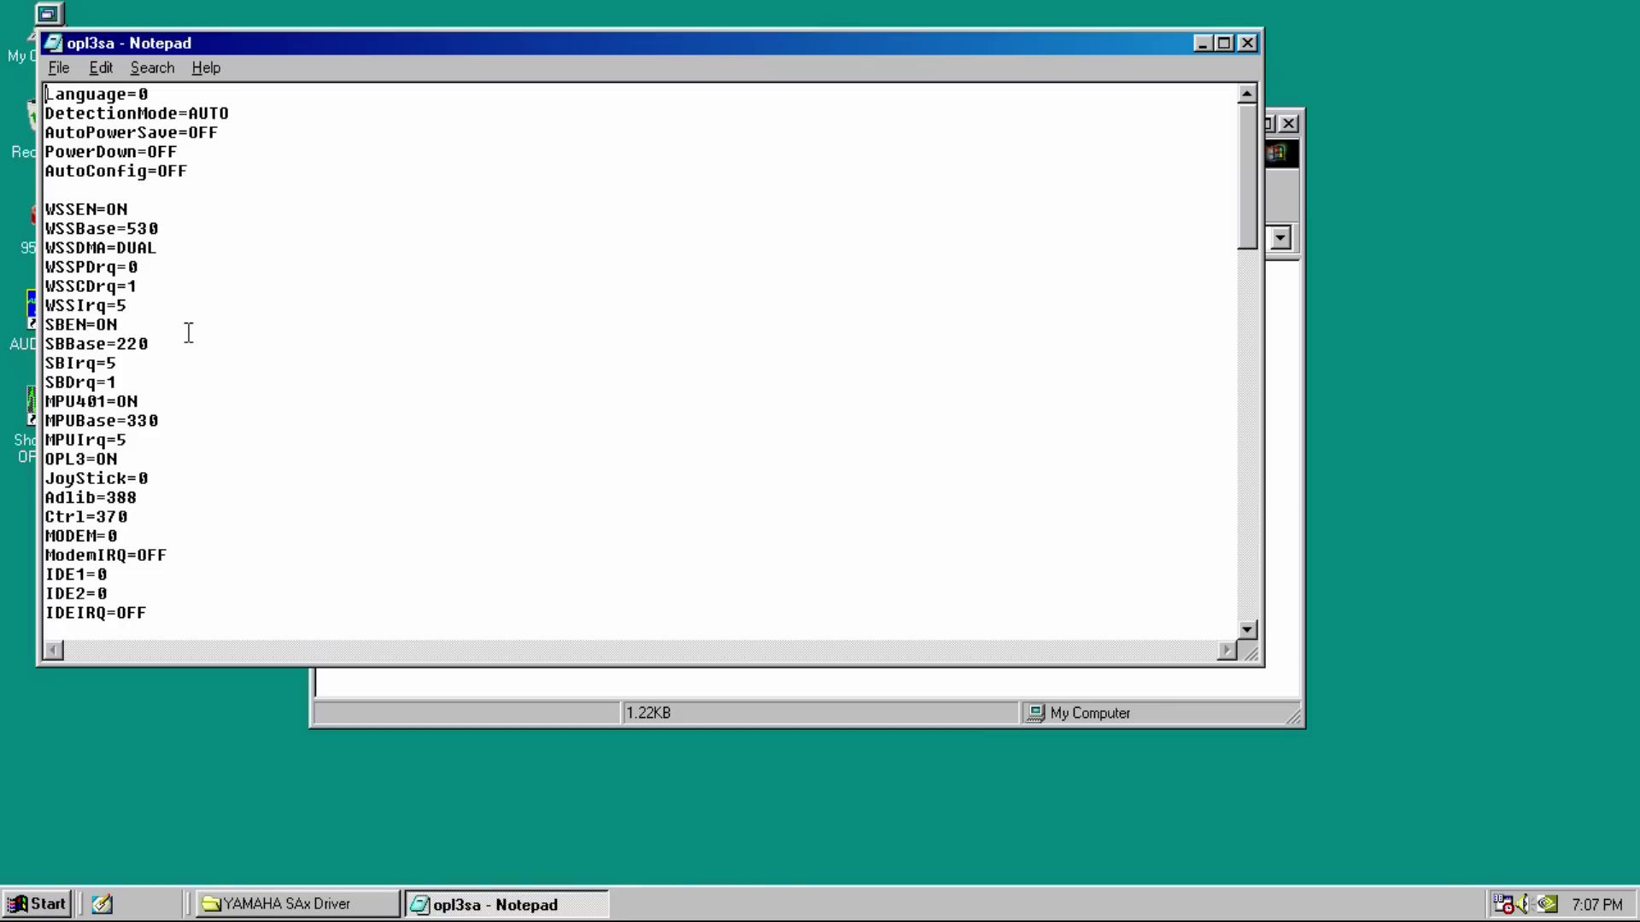
scroll(189, 333, "down", 2)
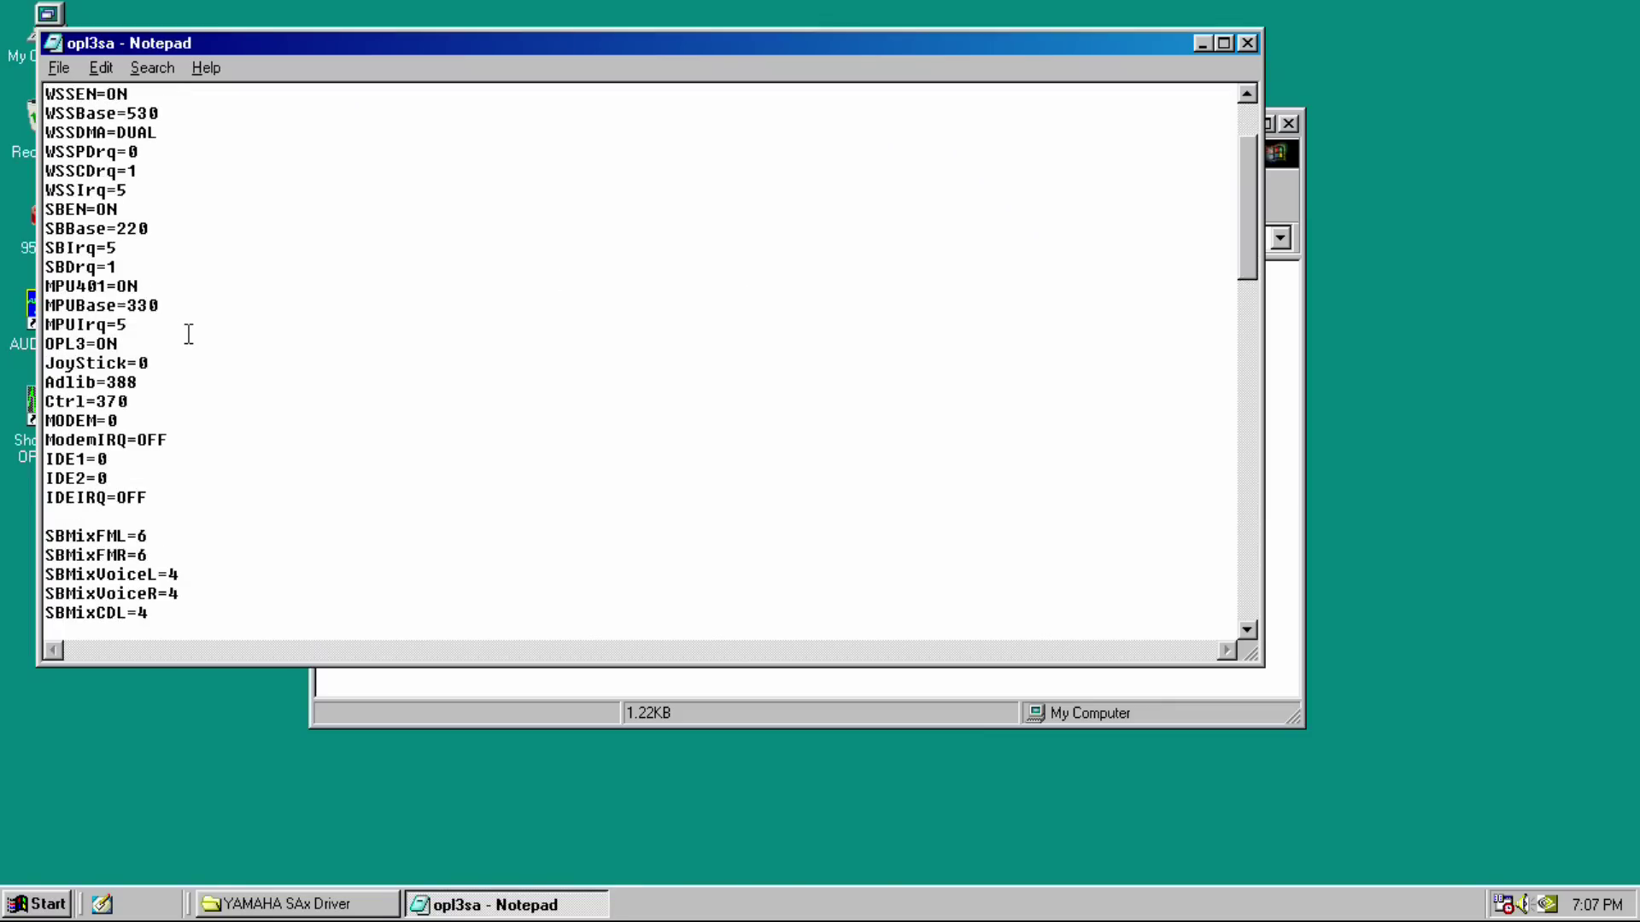
scroll(189, 333, "down", 10)
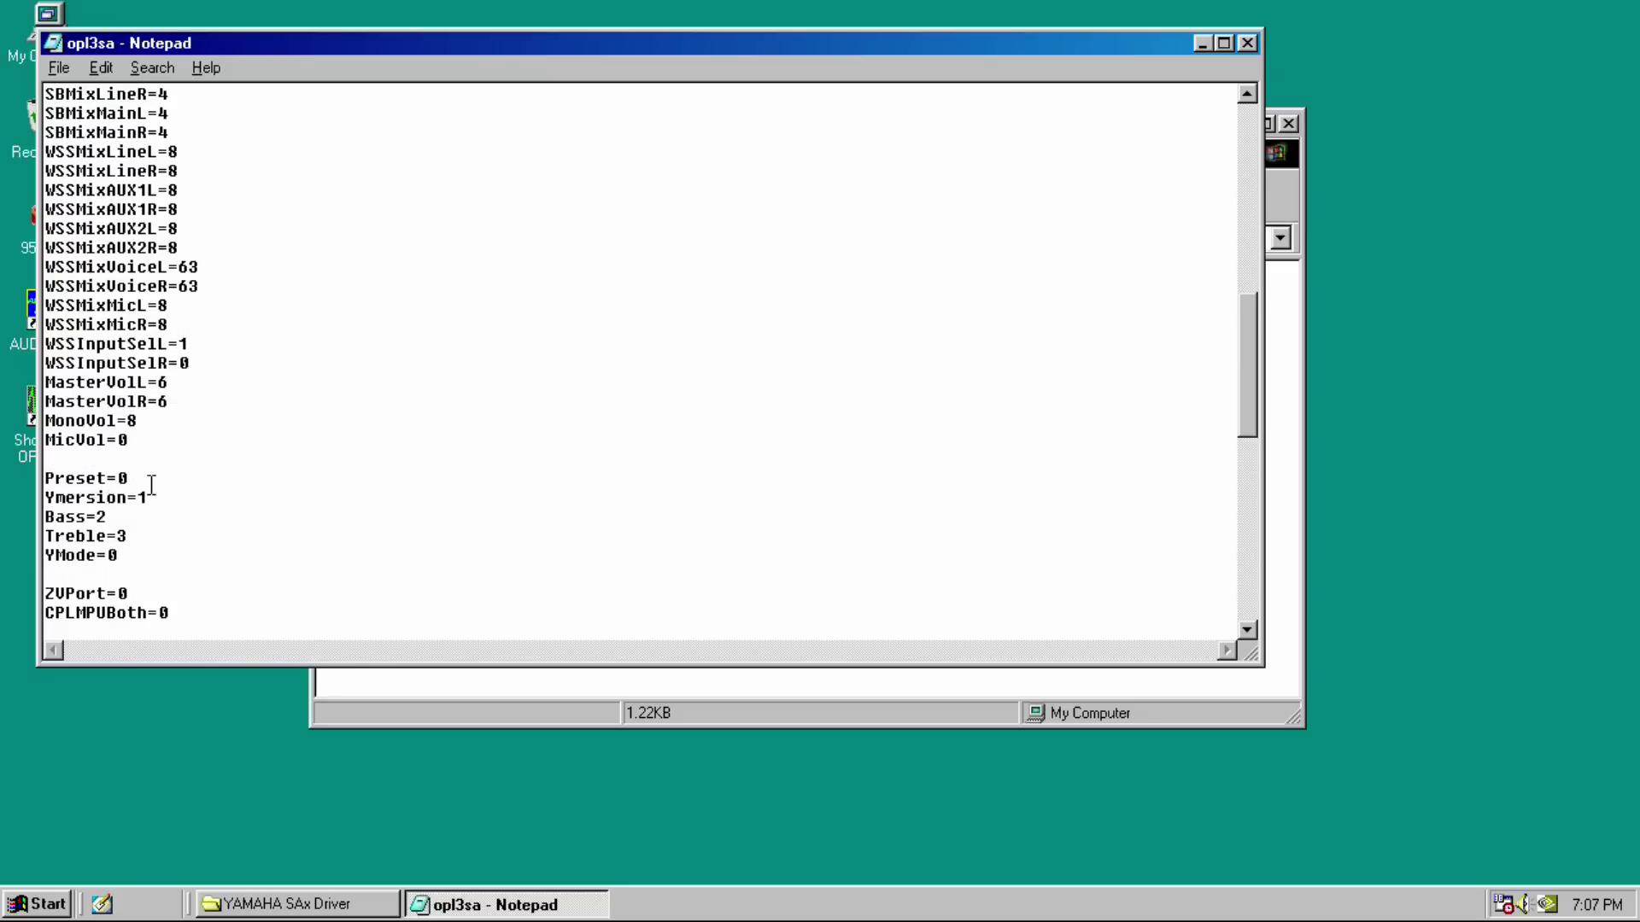
scroll(150, 492, "down", 3)
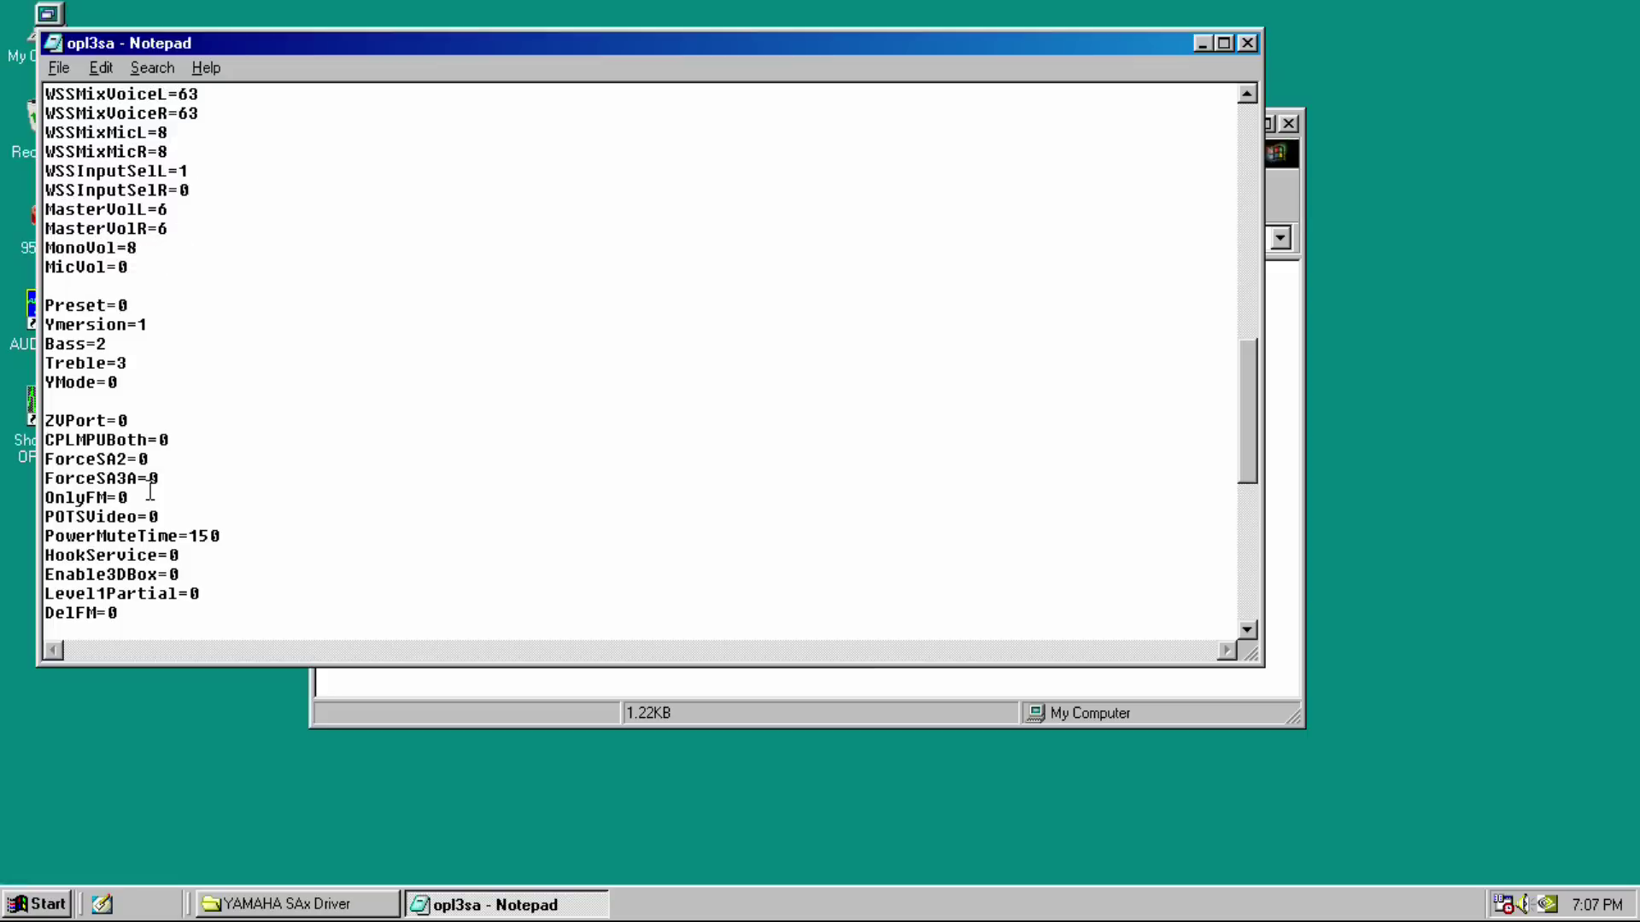
left_click(157, 323)
left_click_drag(147, 325, 137, 324)
type("0")
left_click_drag(106, 344, 117, 363)
type("00")
Save the edited opl3sa.ini and close Notepad
left_click(60, 69)
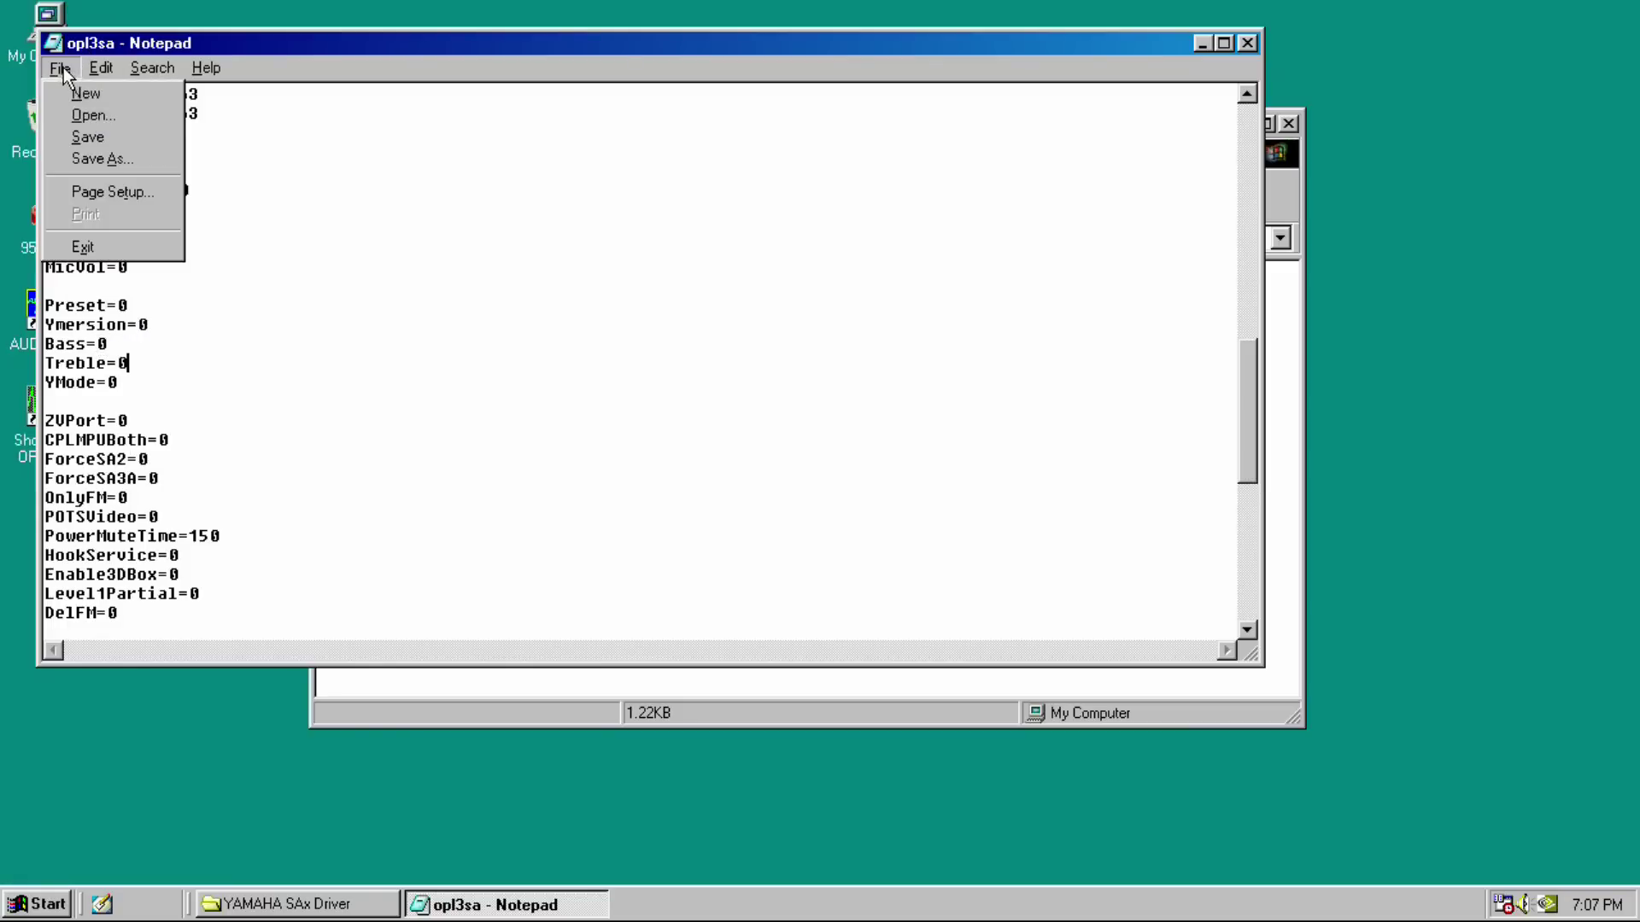
left_click(85, 137)
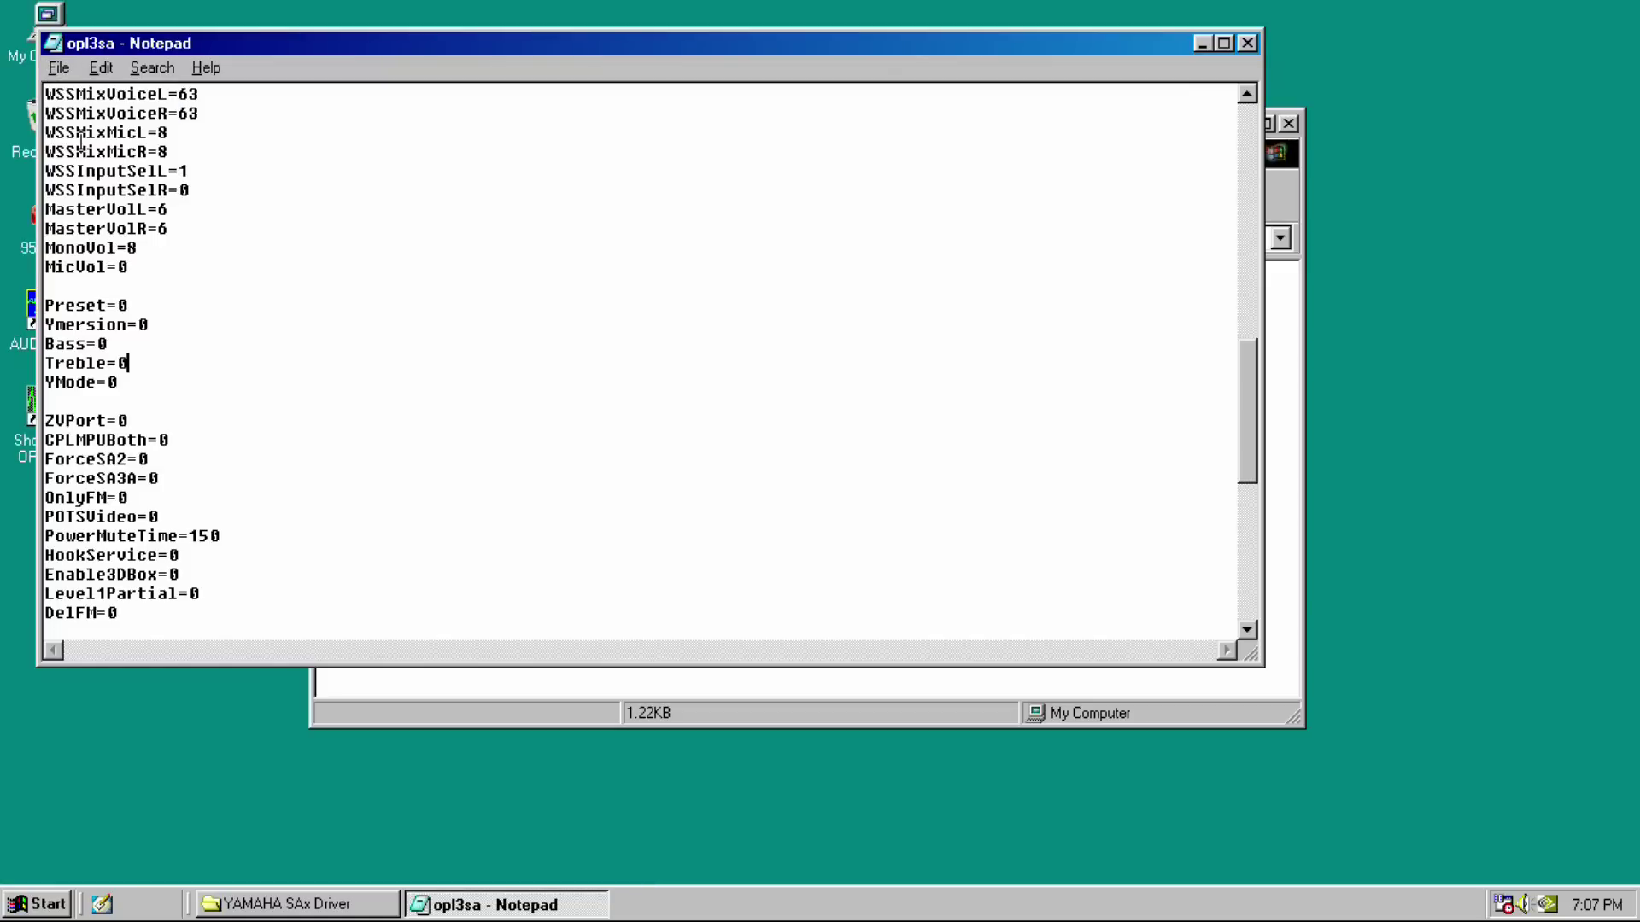
left_click(1246, 43)
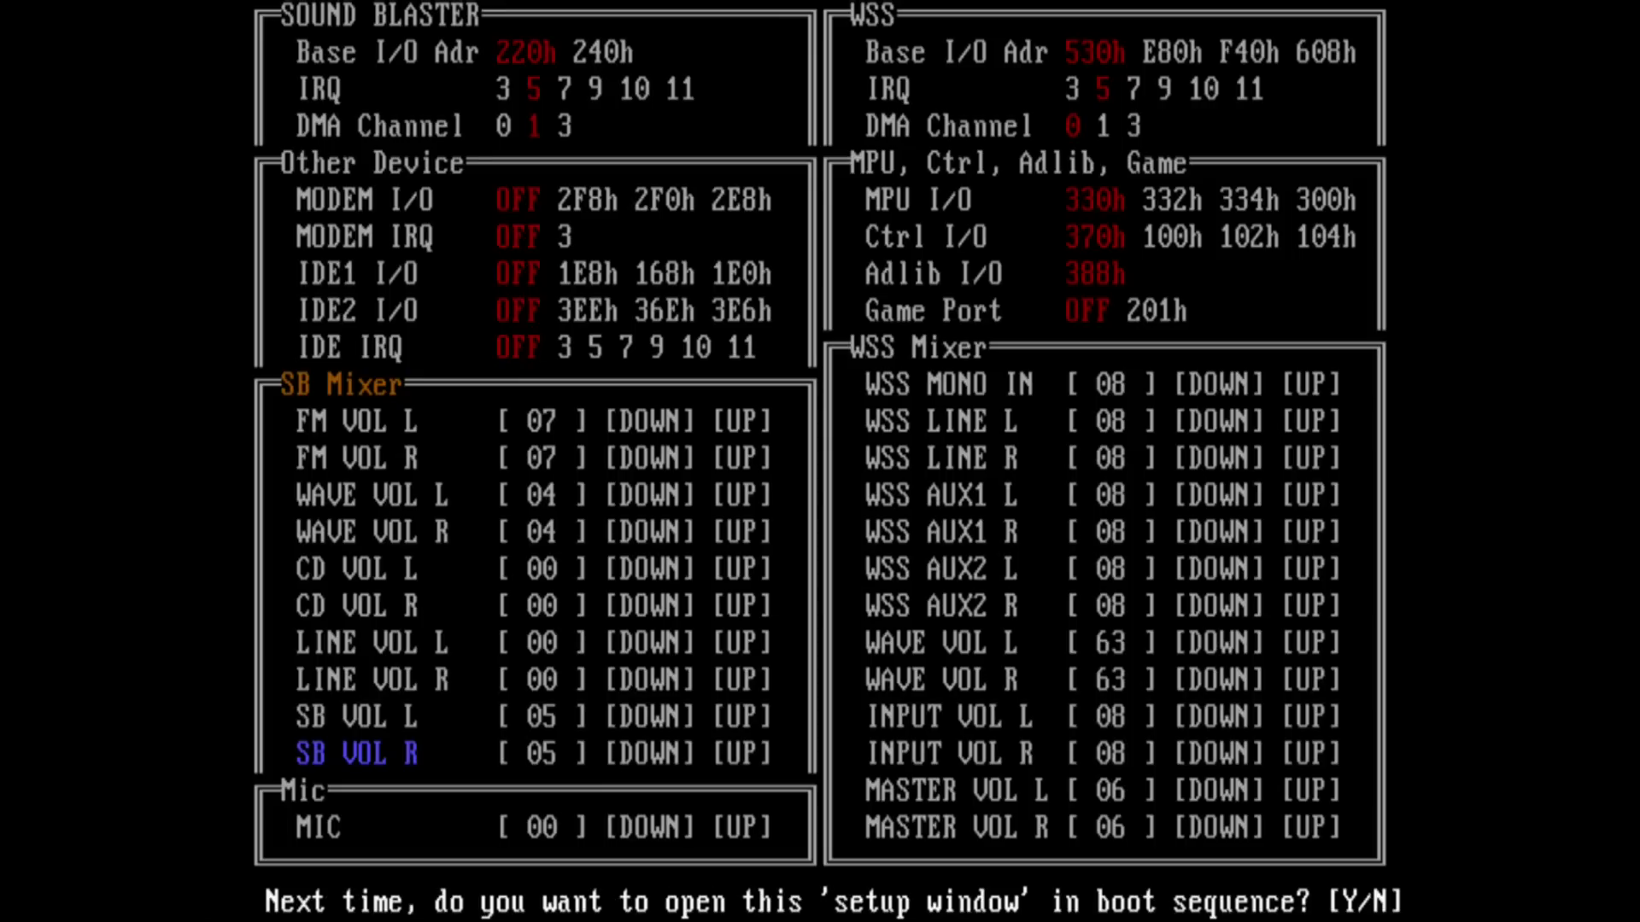
Decline the startup prompt, change to C:\GAMES\ID\DOOM and run setup
key("n")
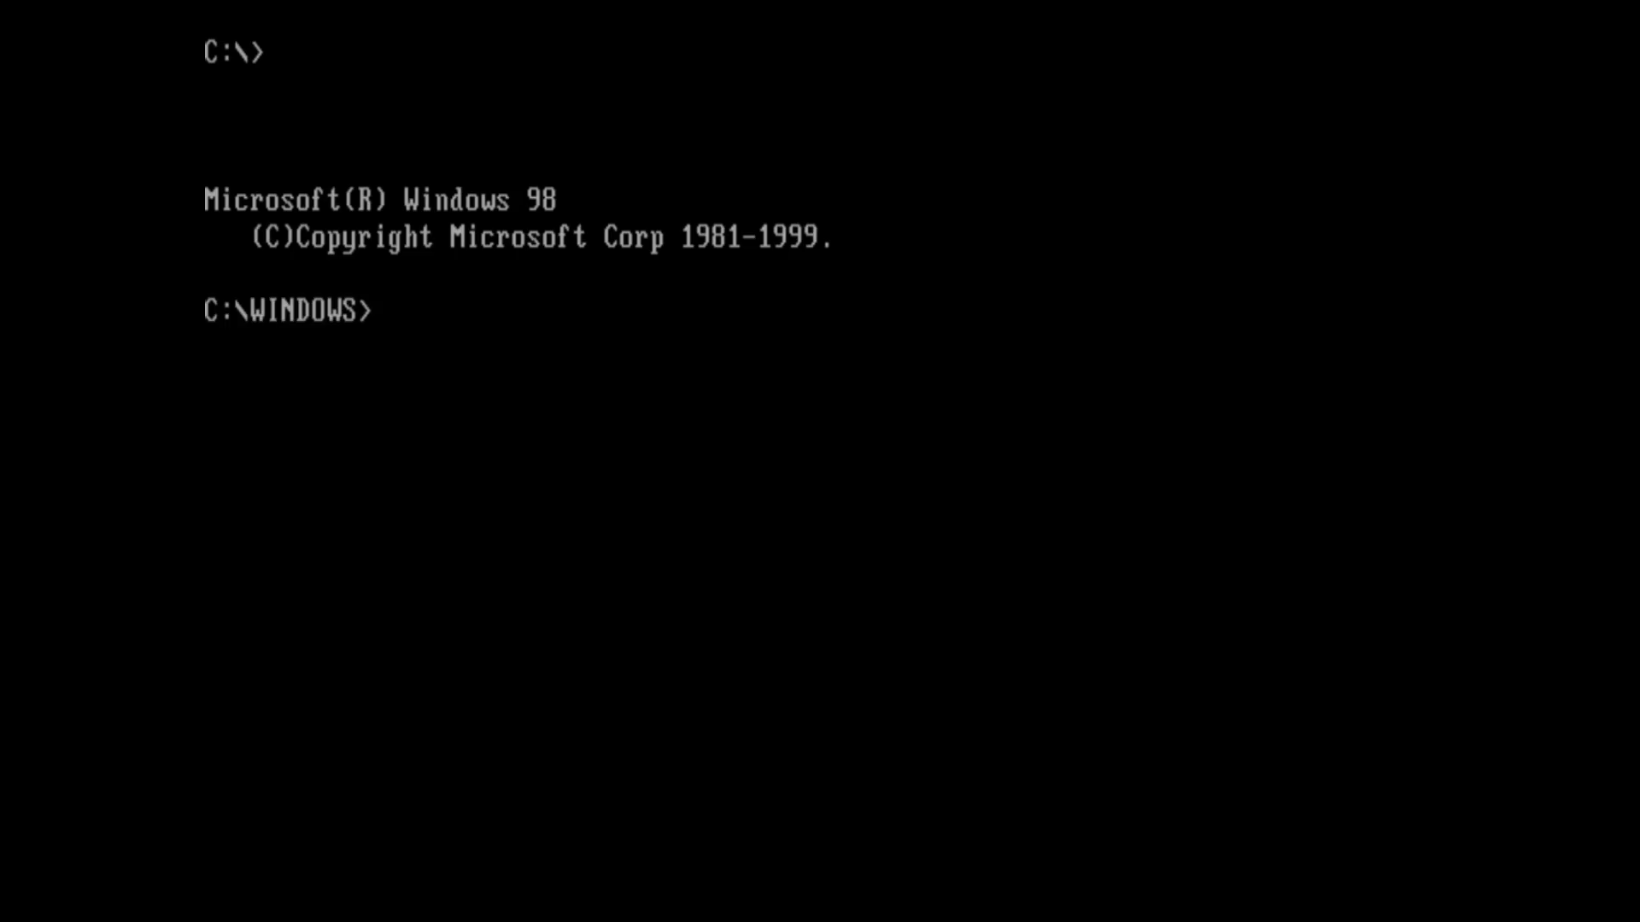
type("cd..")
key("Return")
key("Return")
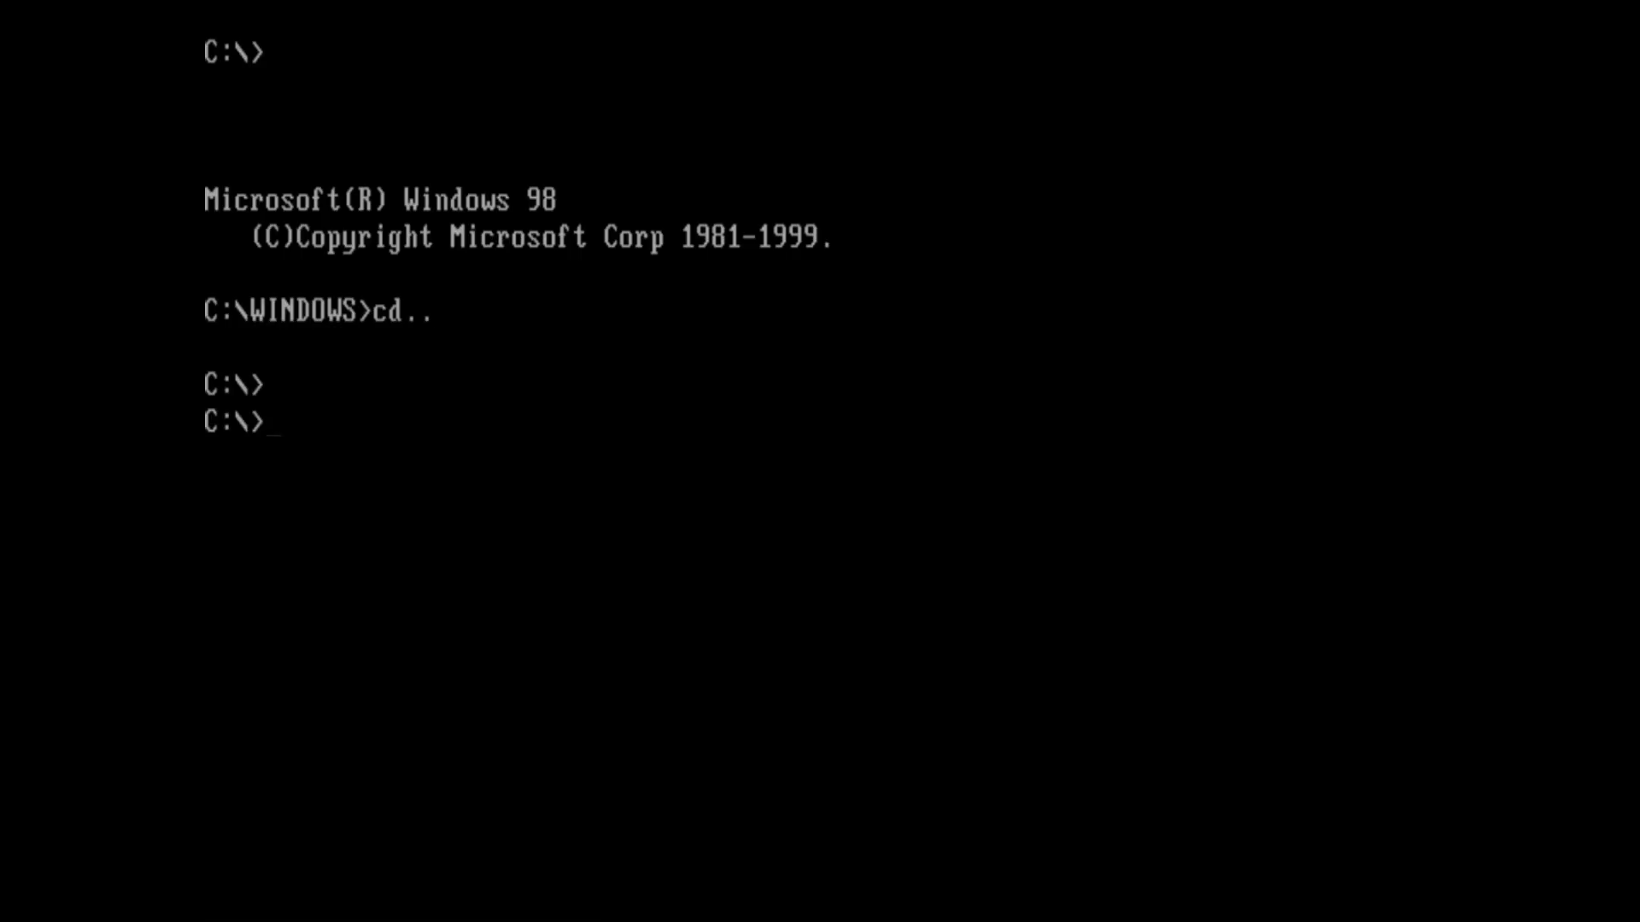
type("cd games")
key("Return")
type("cd id\\")
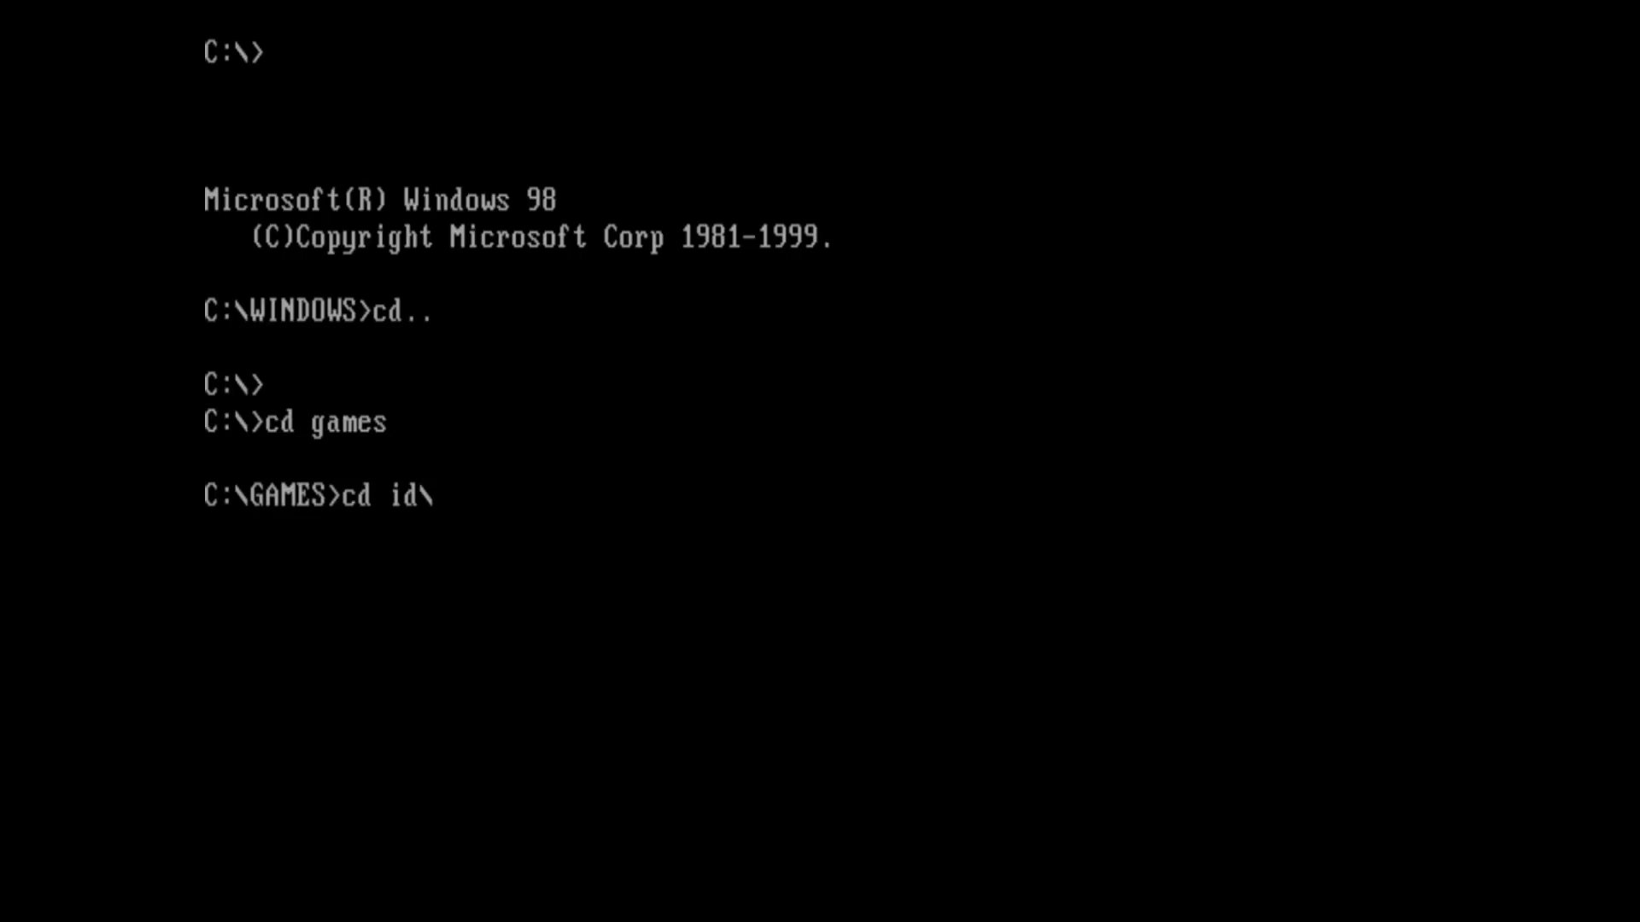
key("BackSpace")
key("Return")
type("cd doom")
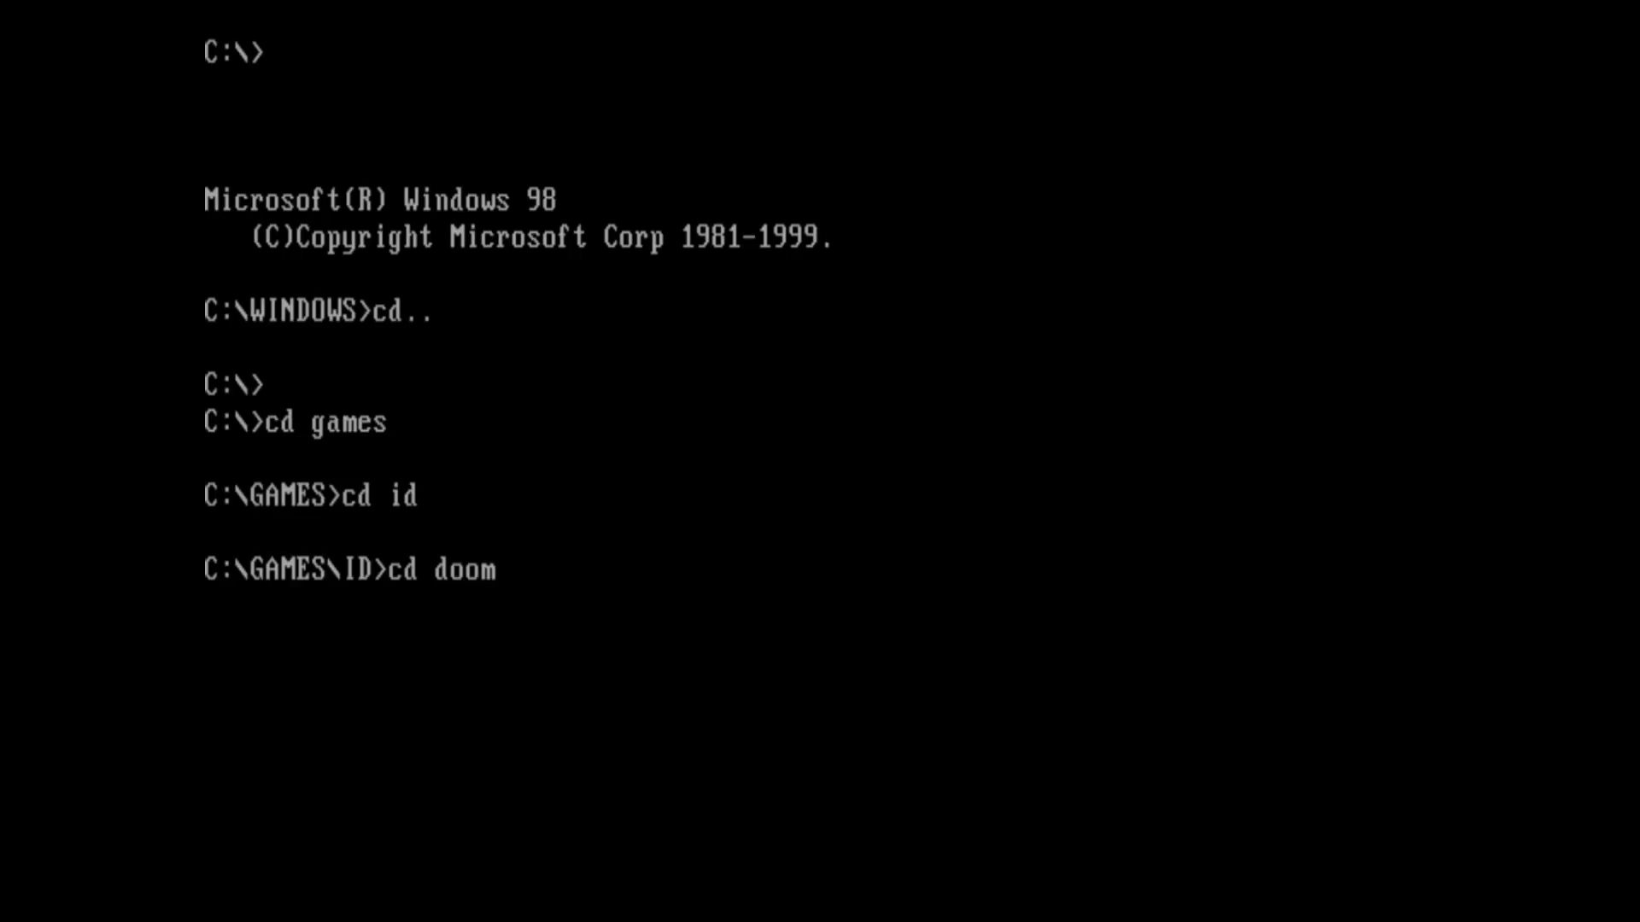
key("Return")
type("setup")
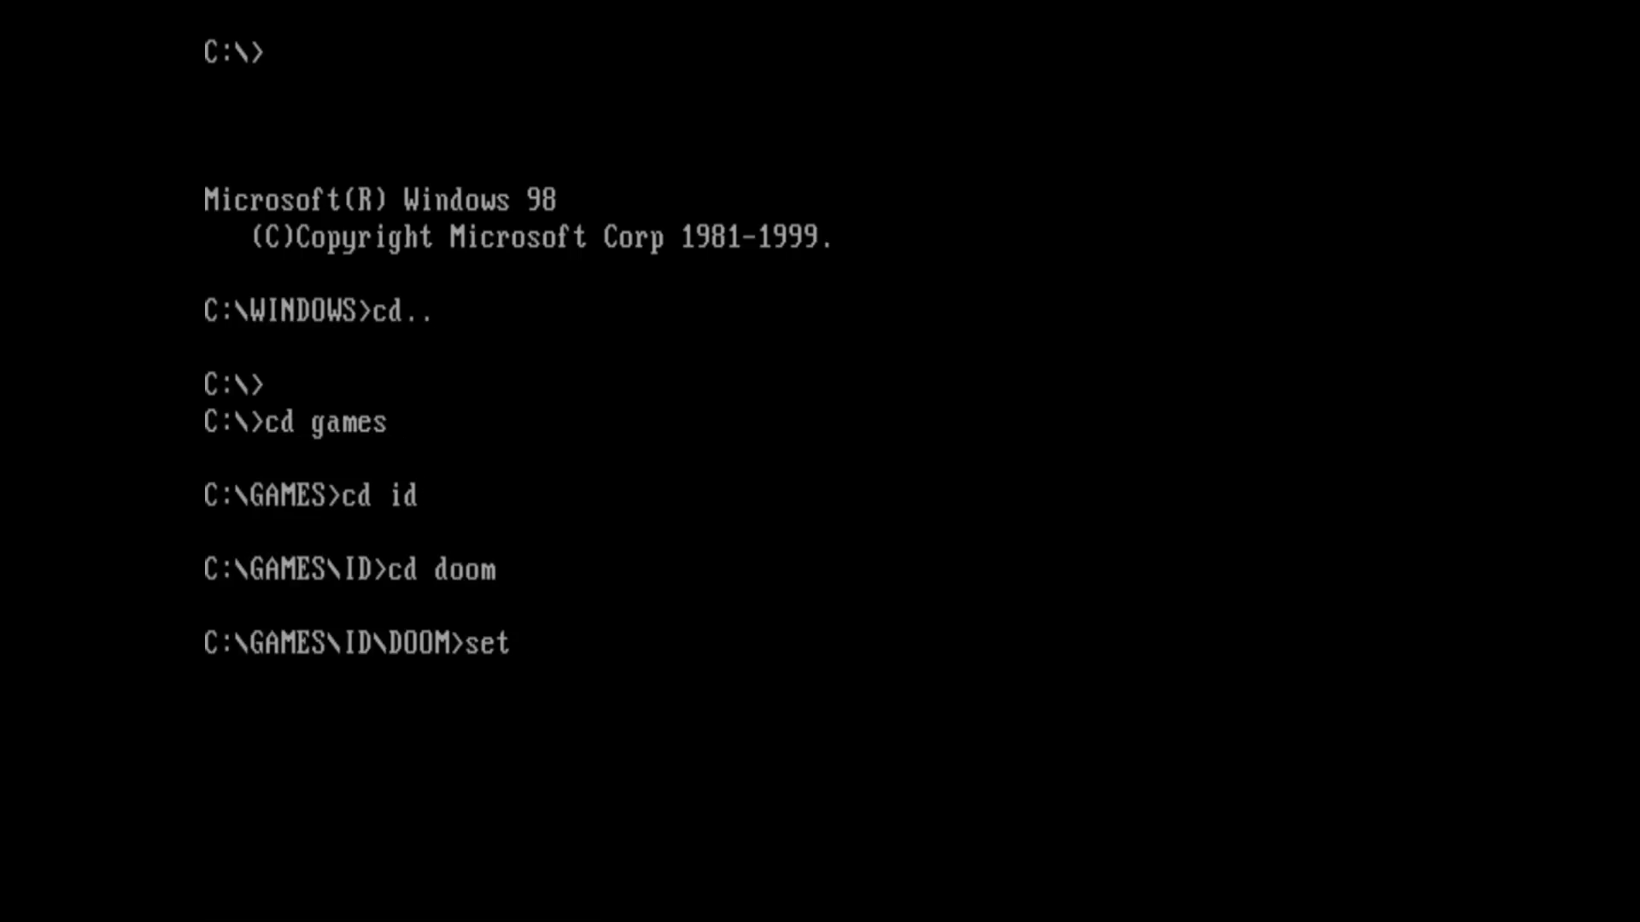
key("Return")
Choose Sound Blaster for music and sound FX, accepting the port and IRQ 5
key("Return")
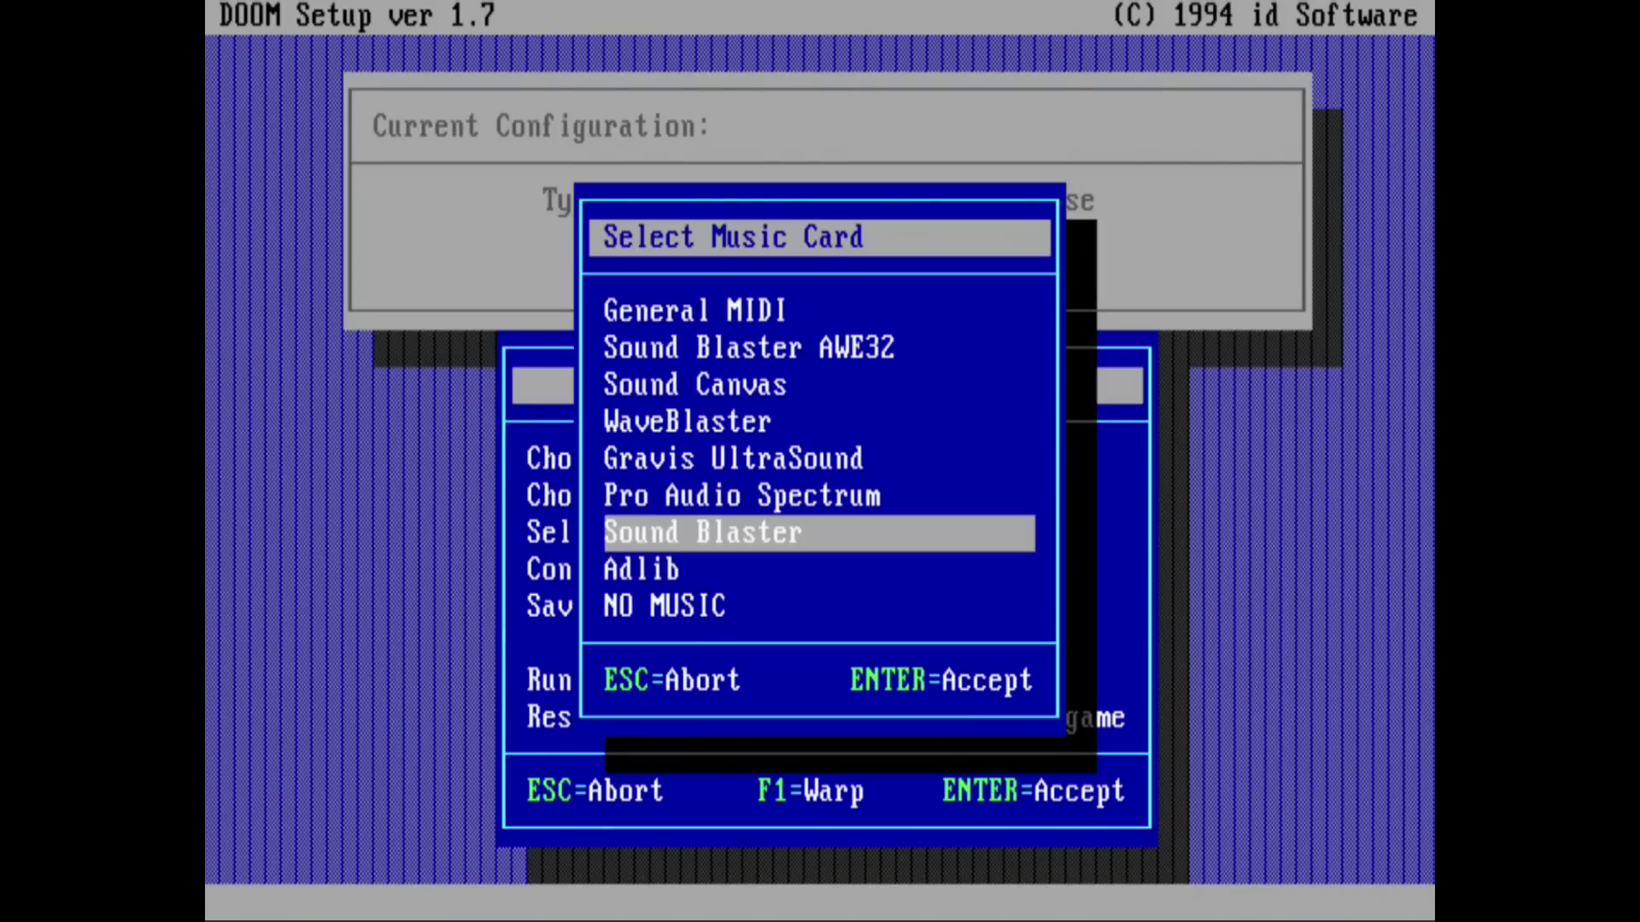
key("Return")
key("Down")
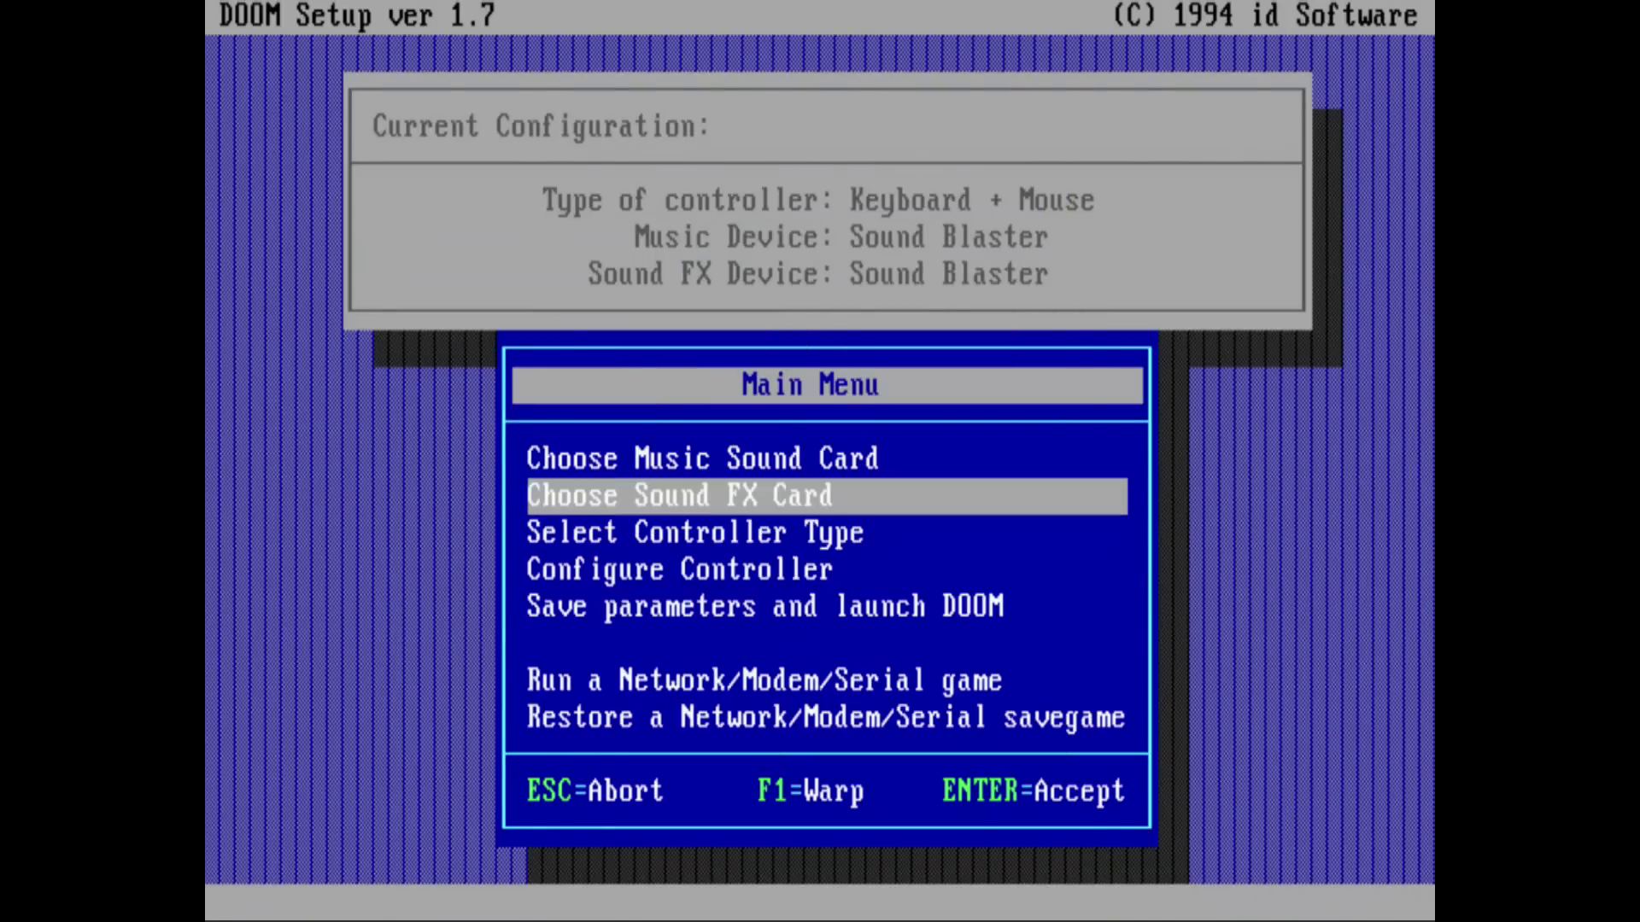
key("Return")
key("Return")
key("Return")
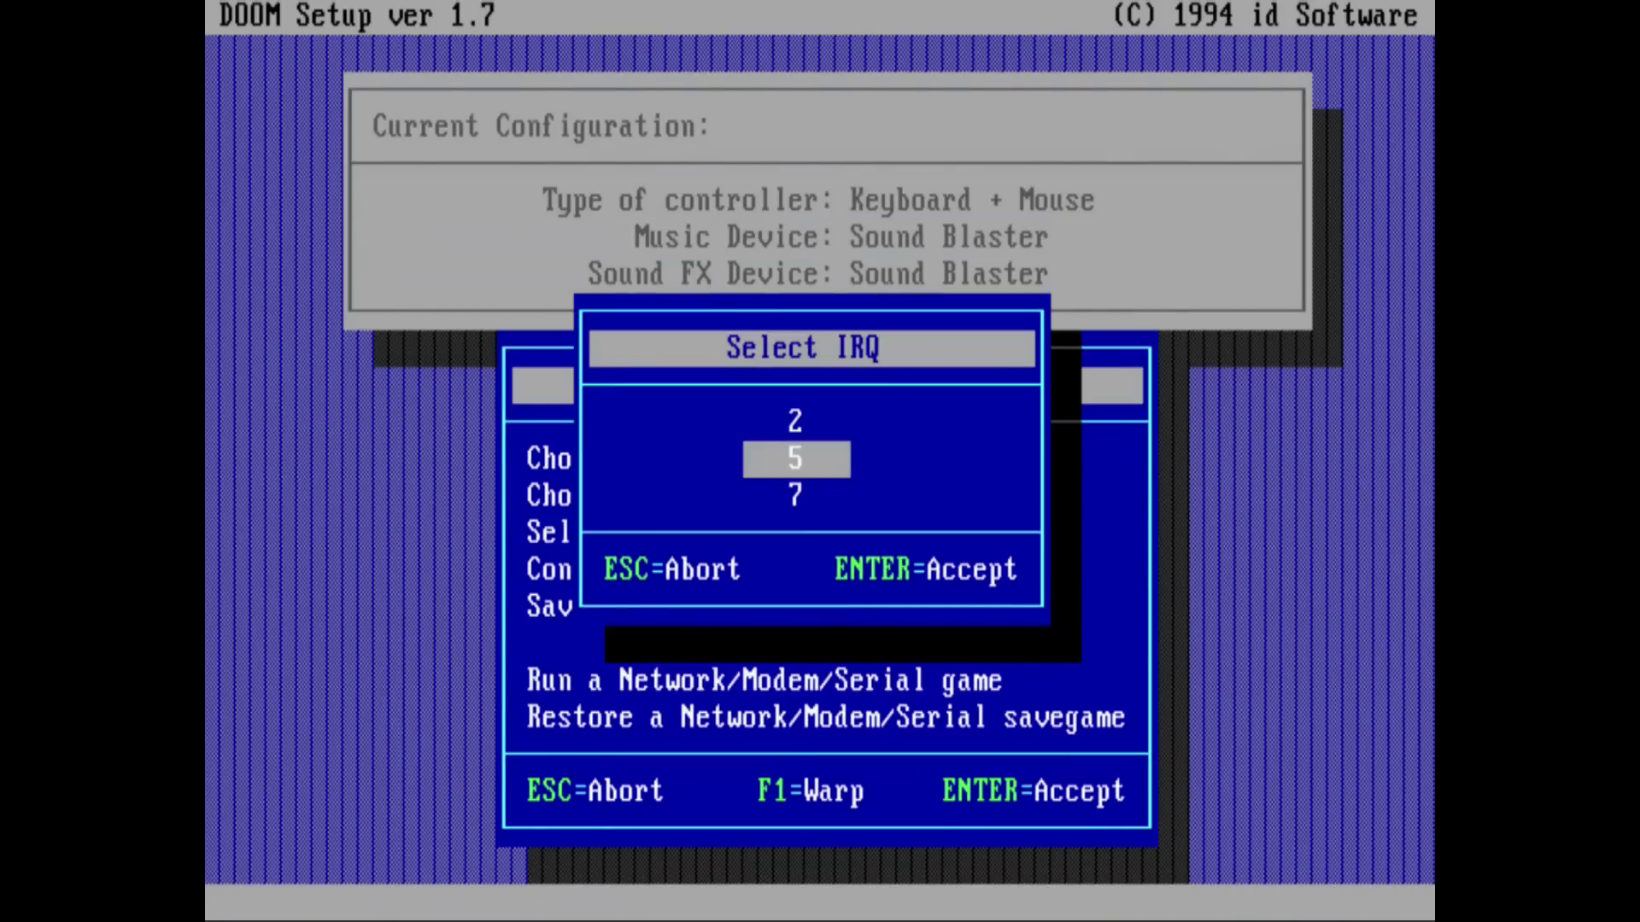
key("Return")
key("Return")
key("Return")
key("Down")
key("Down")
key("Down")
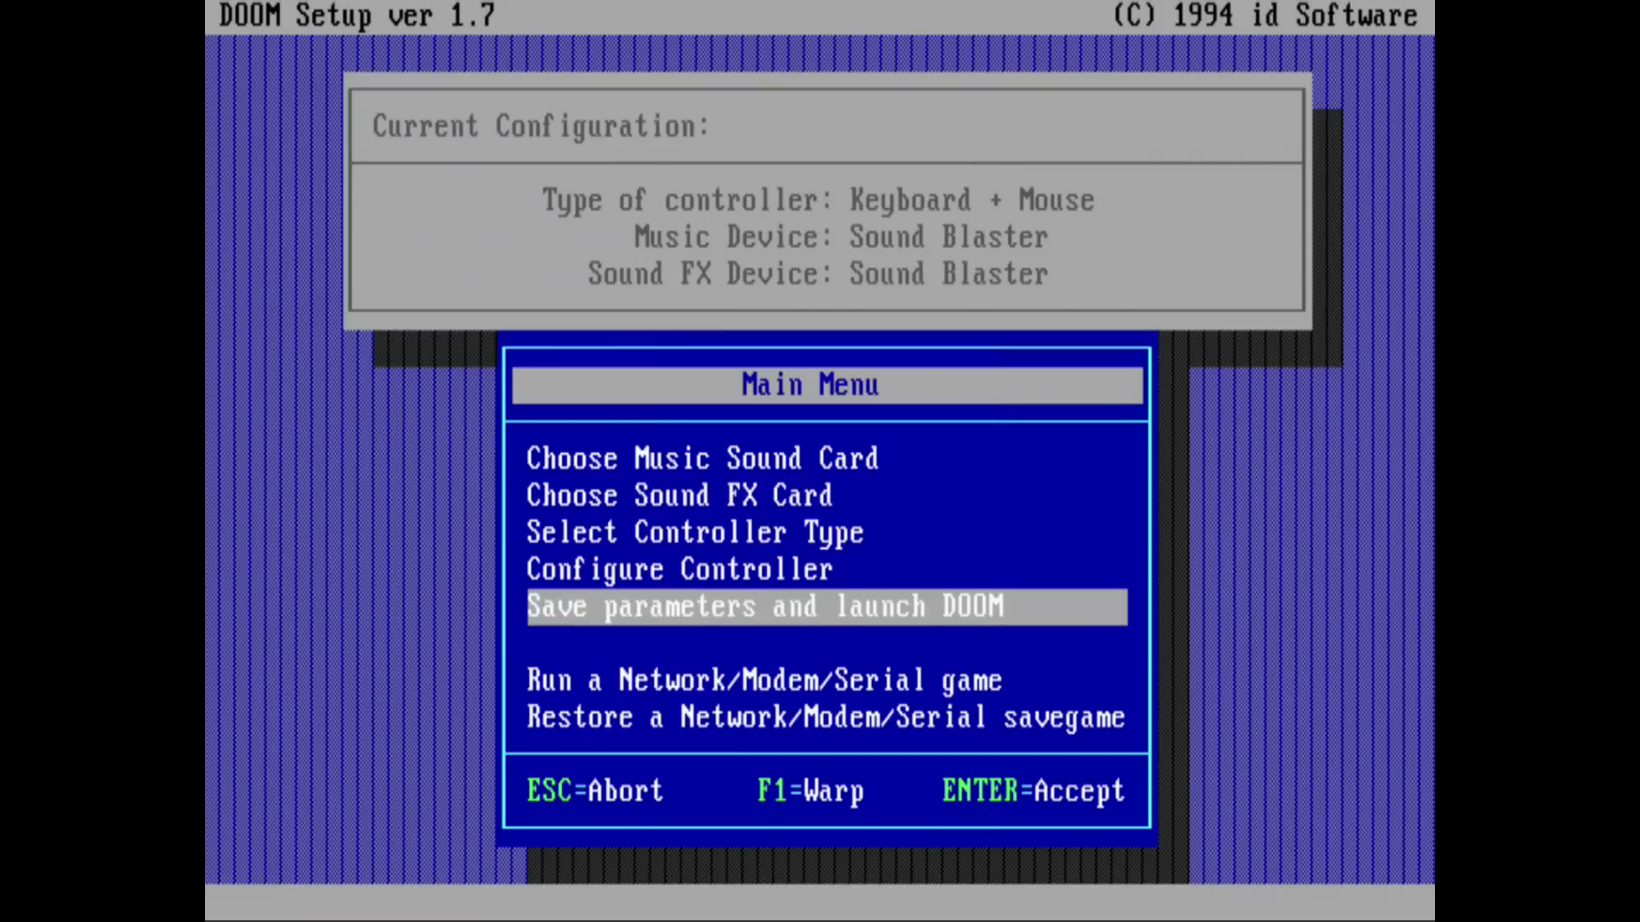
key("Return")
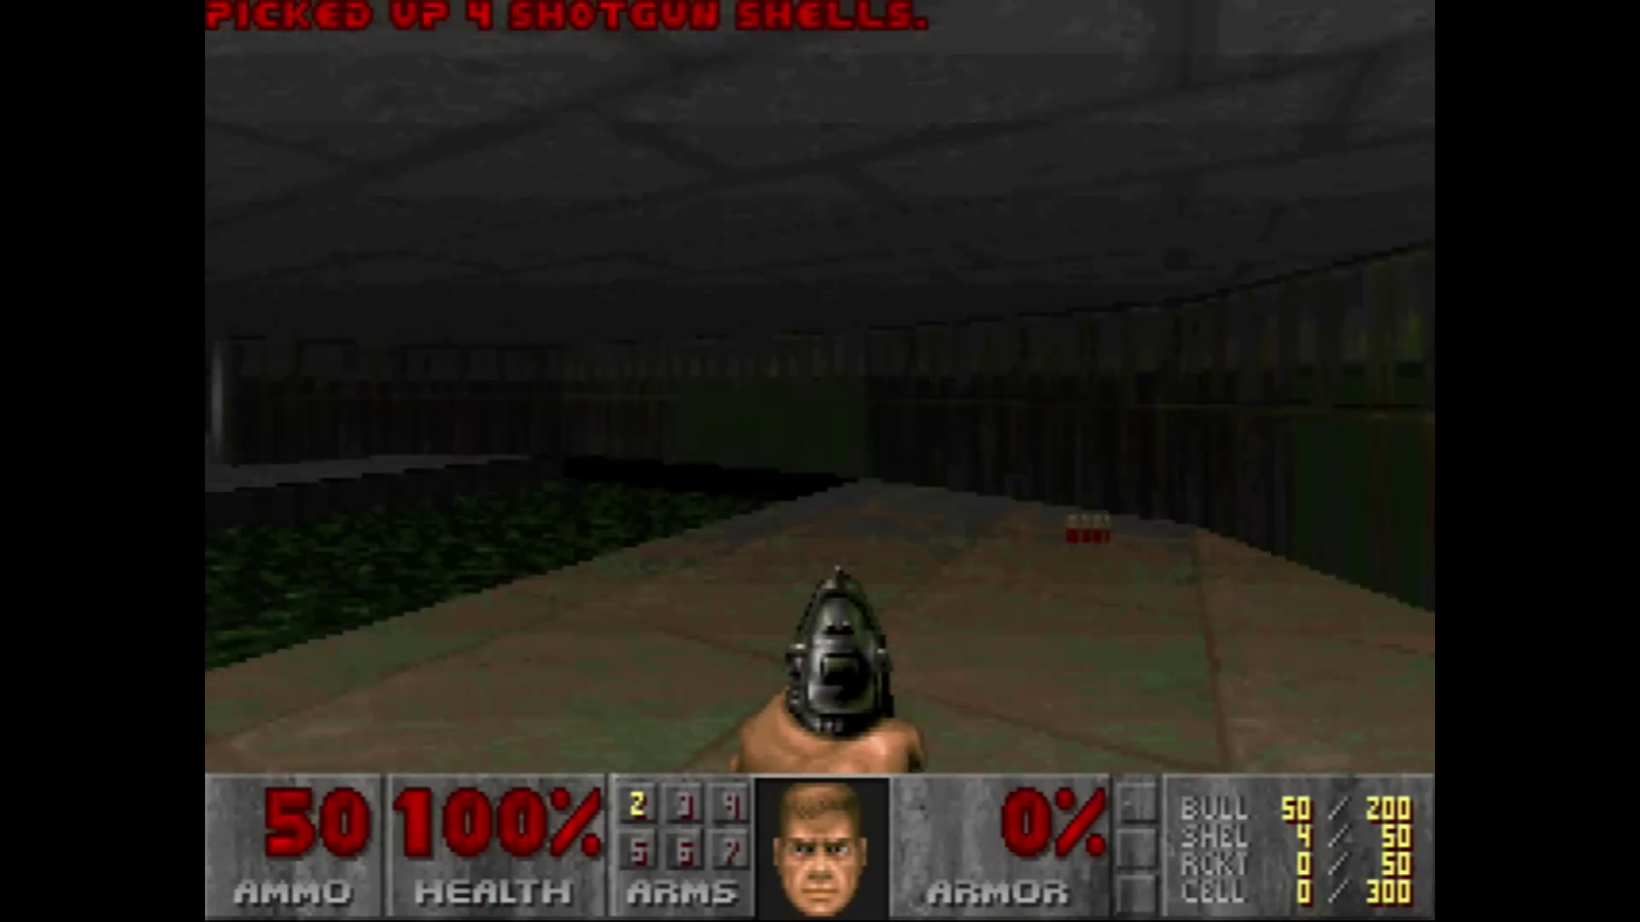
Start a new DOOM game and move along the corridor collecting health bonuses
key("Escape")
key("Return")
key("Return")
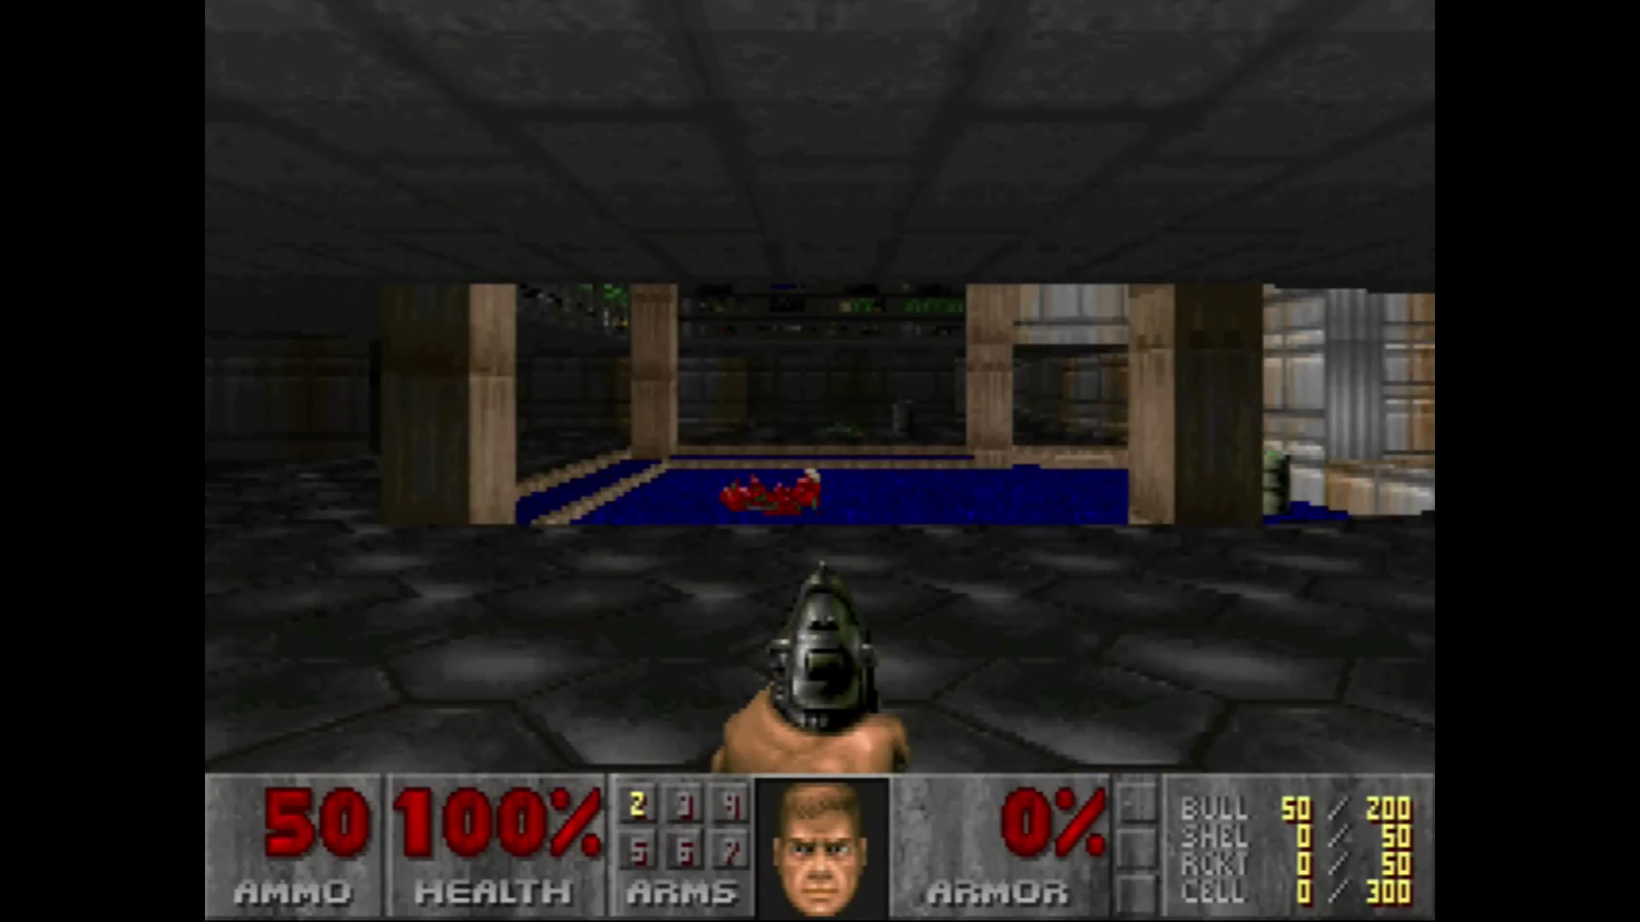
key("ctrl")
key("Left")
key("Left")
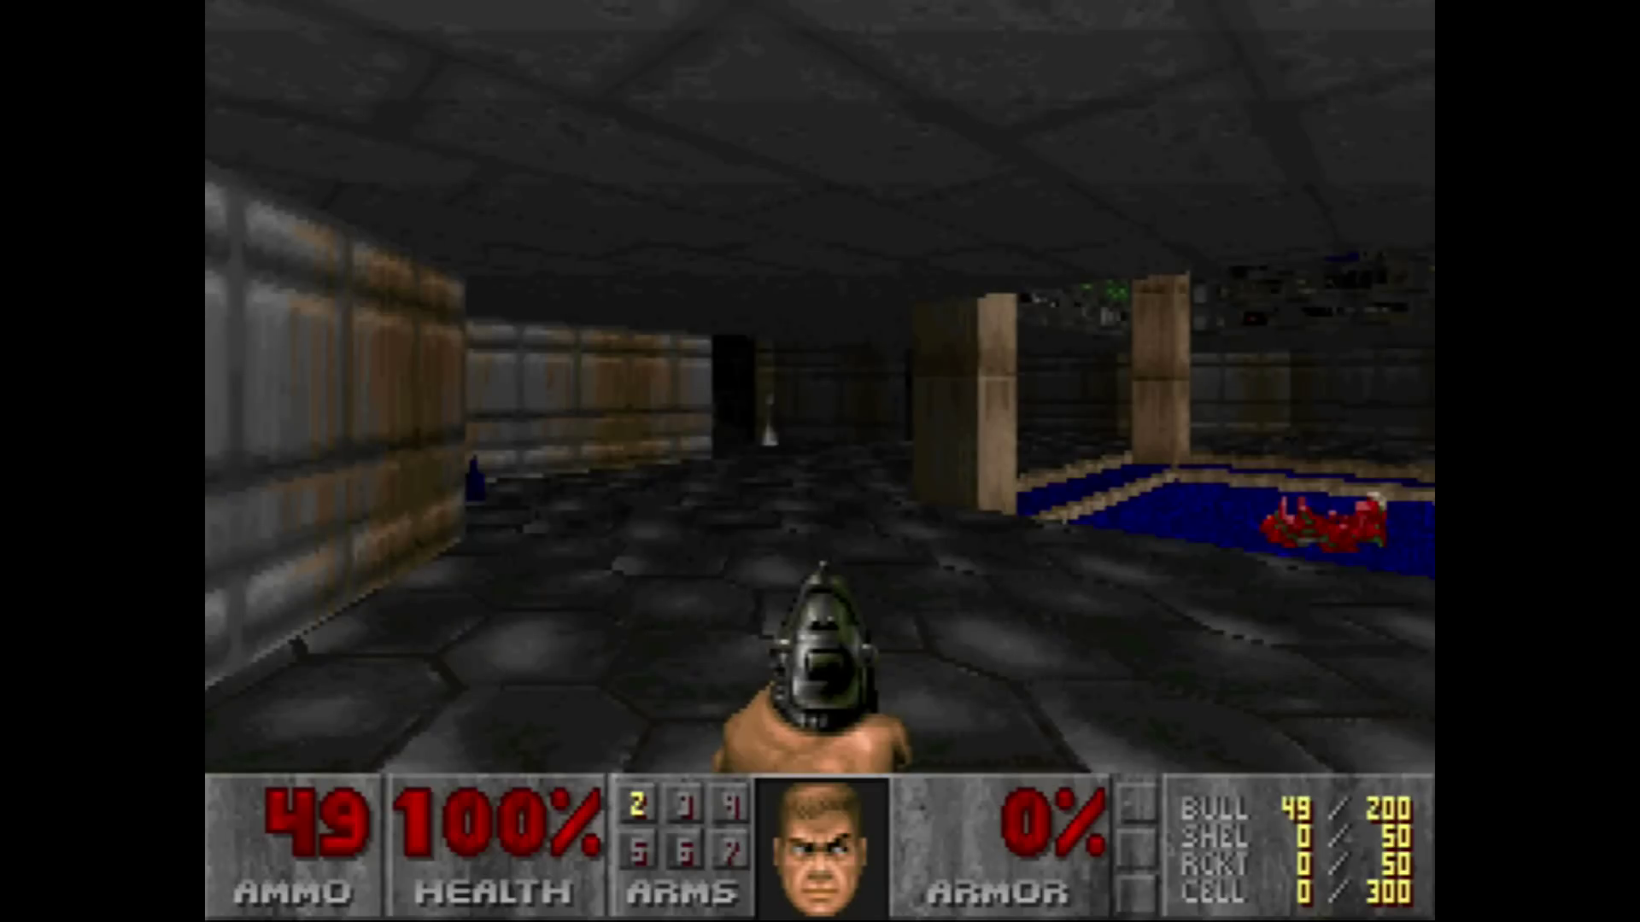
key("Left")
key("Up")
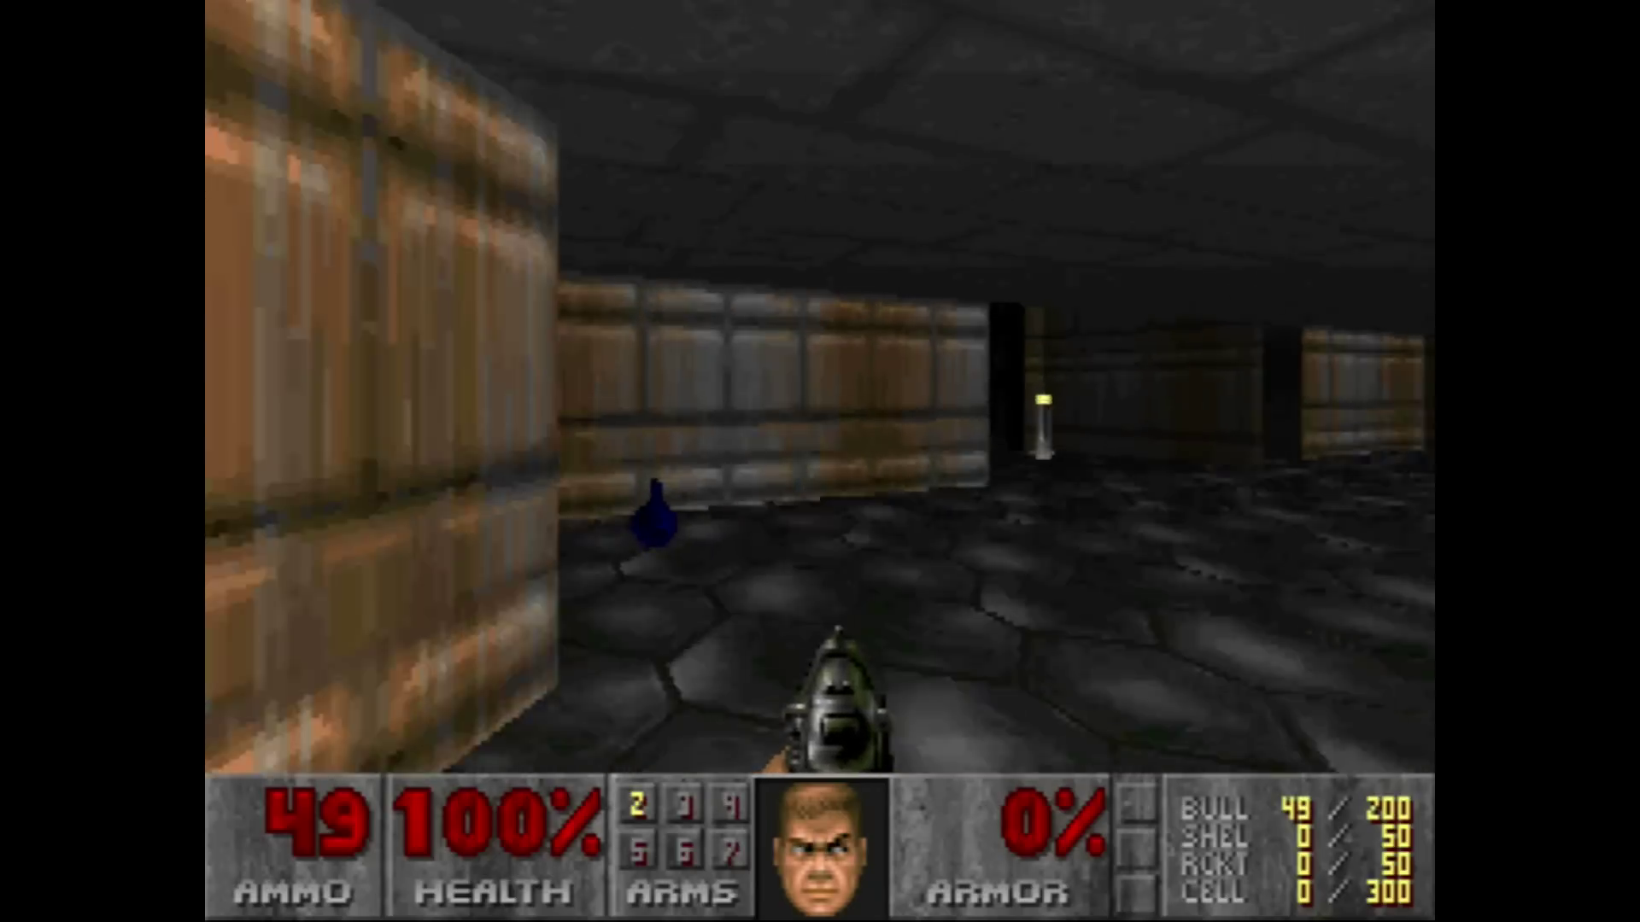
key("Left")
key("Left")
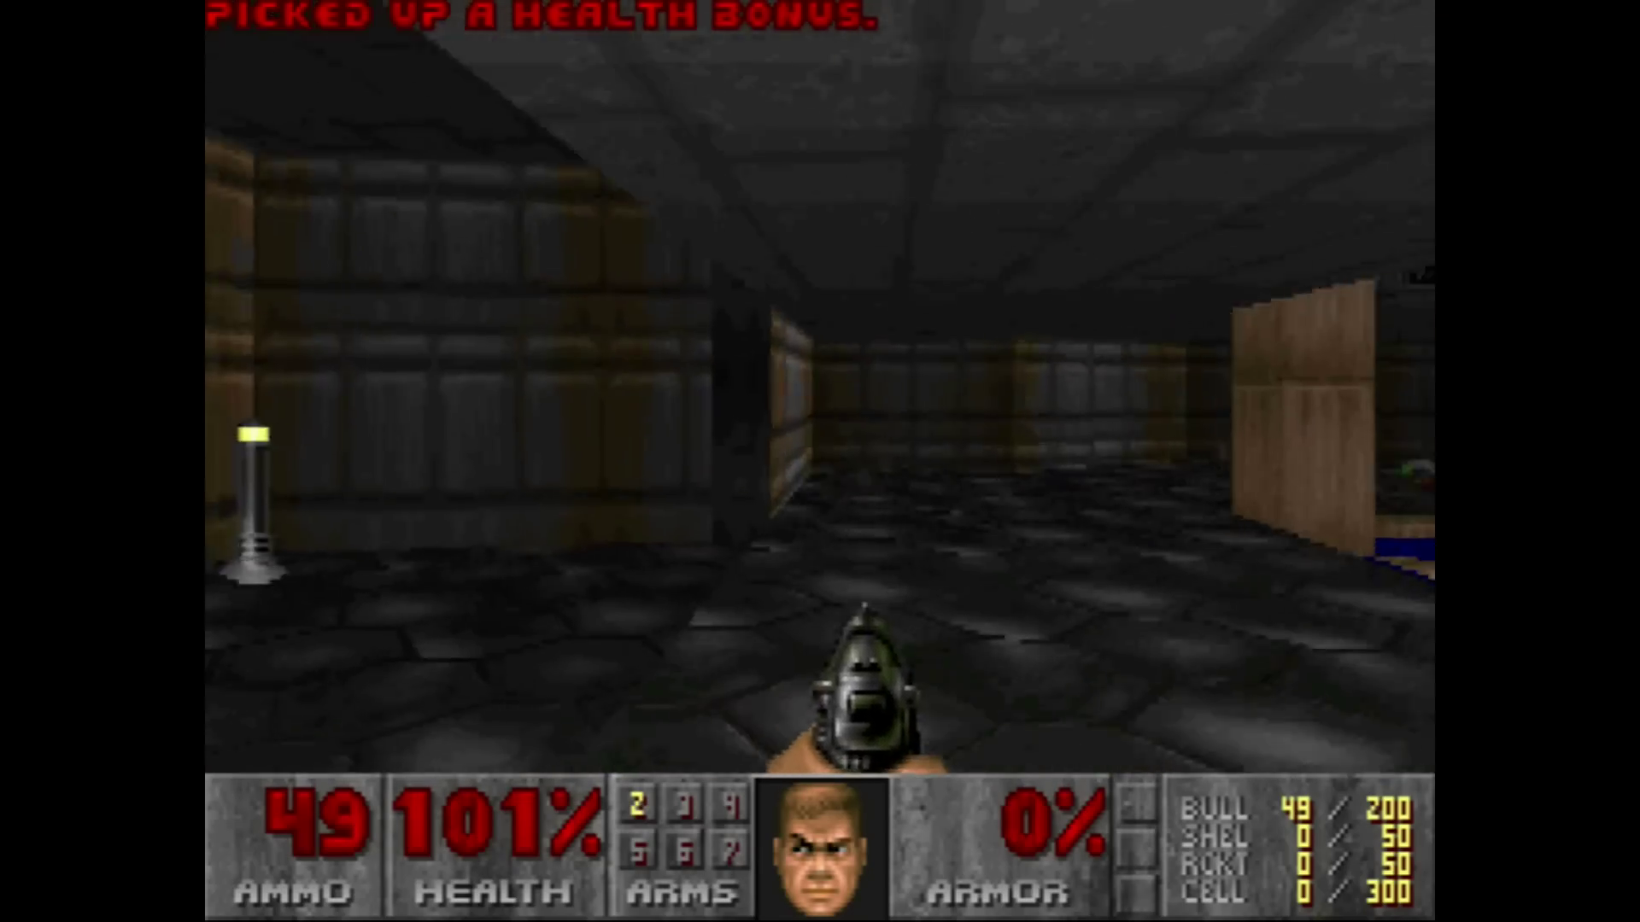
key("Up")
key("Left")
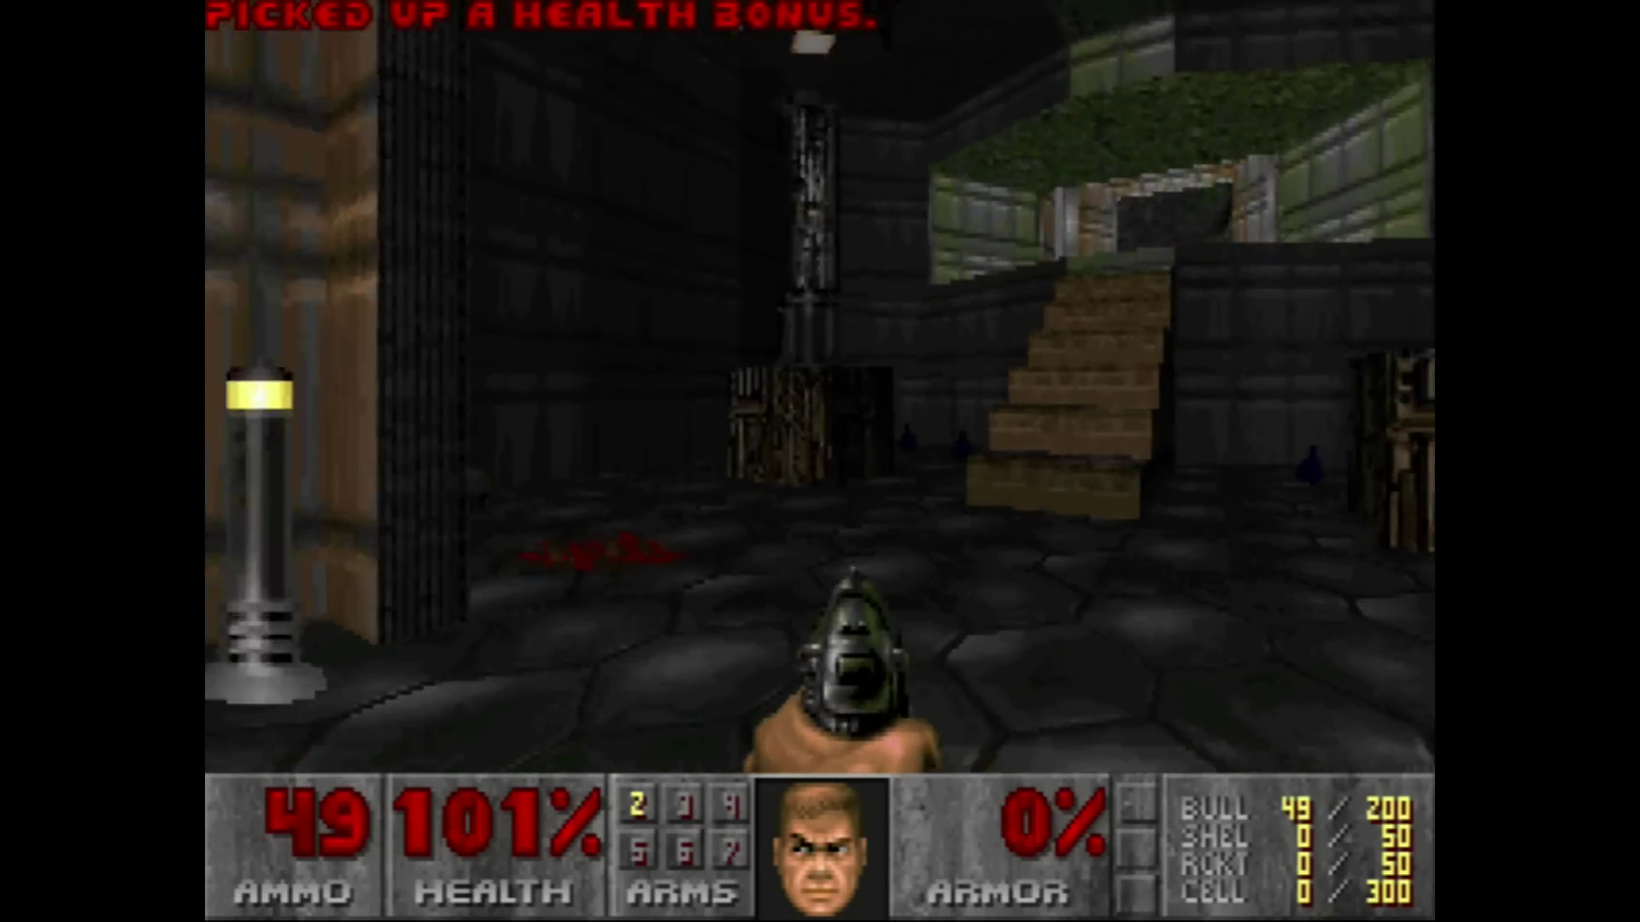
key("Right")
key("Left")
key("Left")
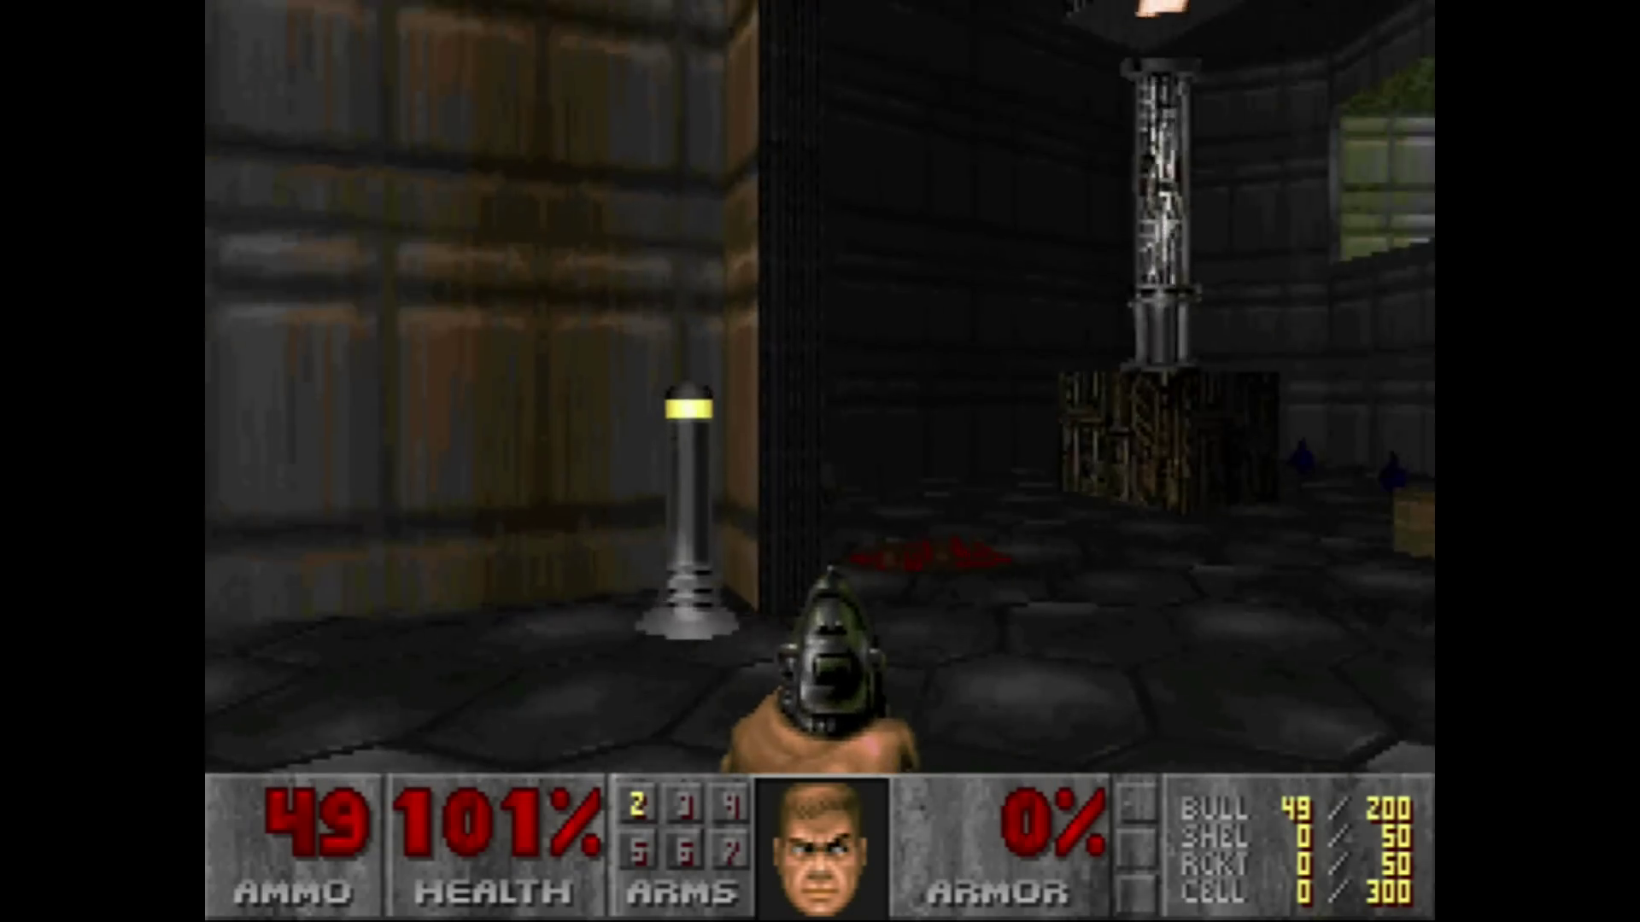
key("Right")
key("Right")
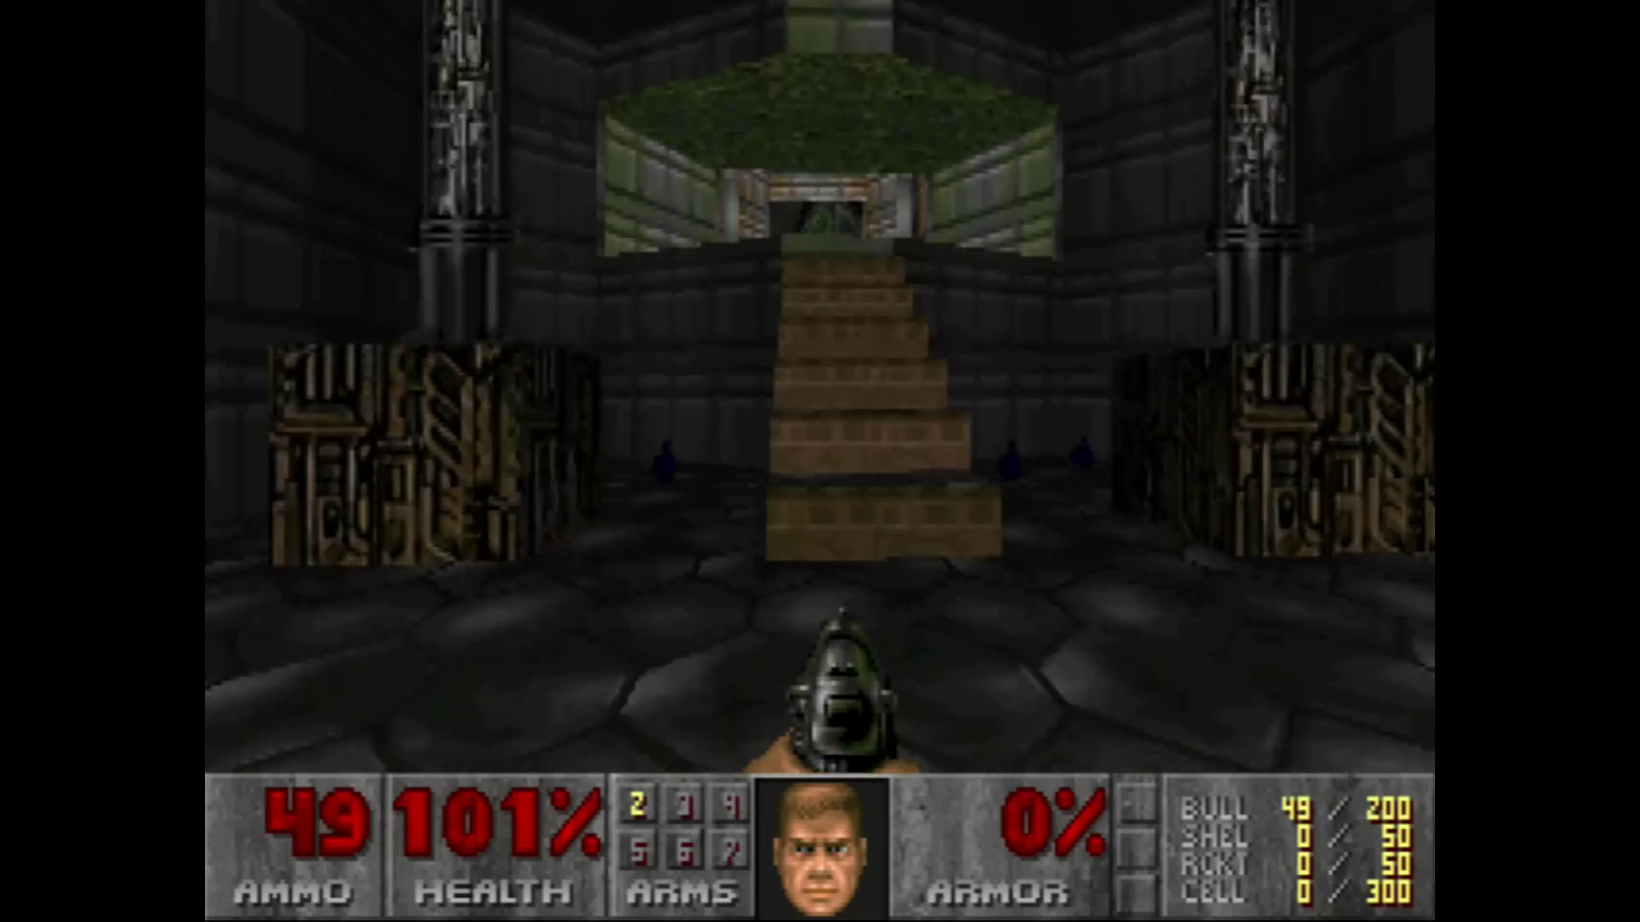
key("Up")
key("Left")
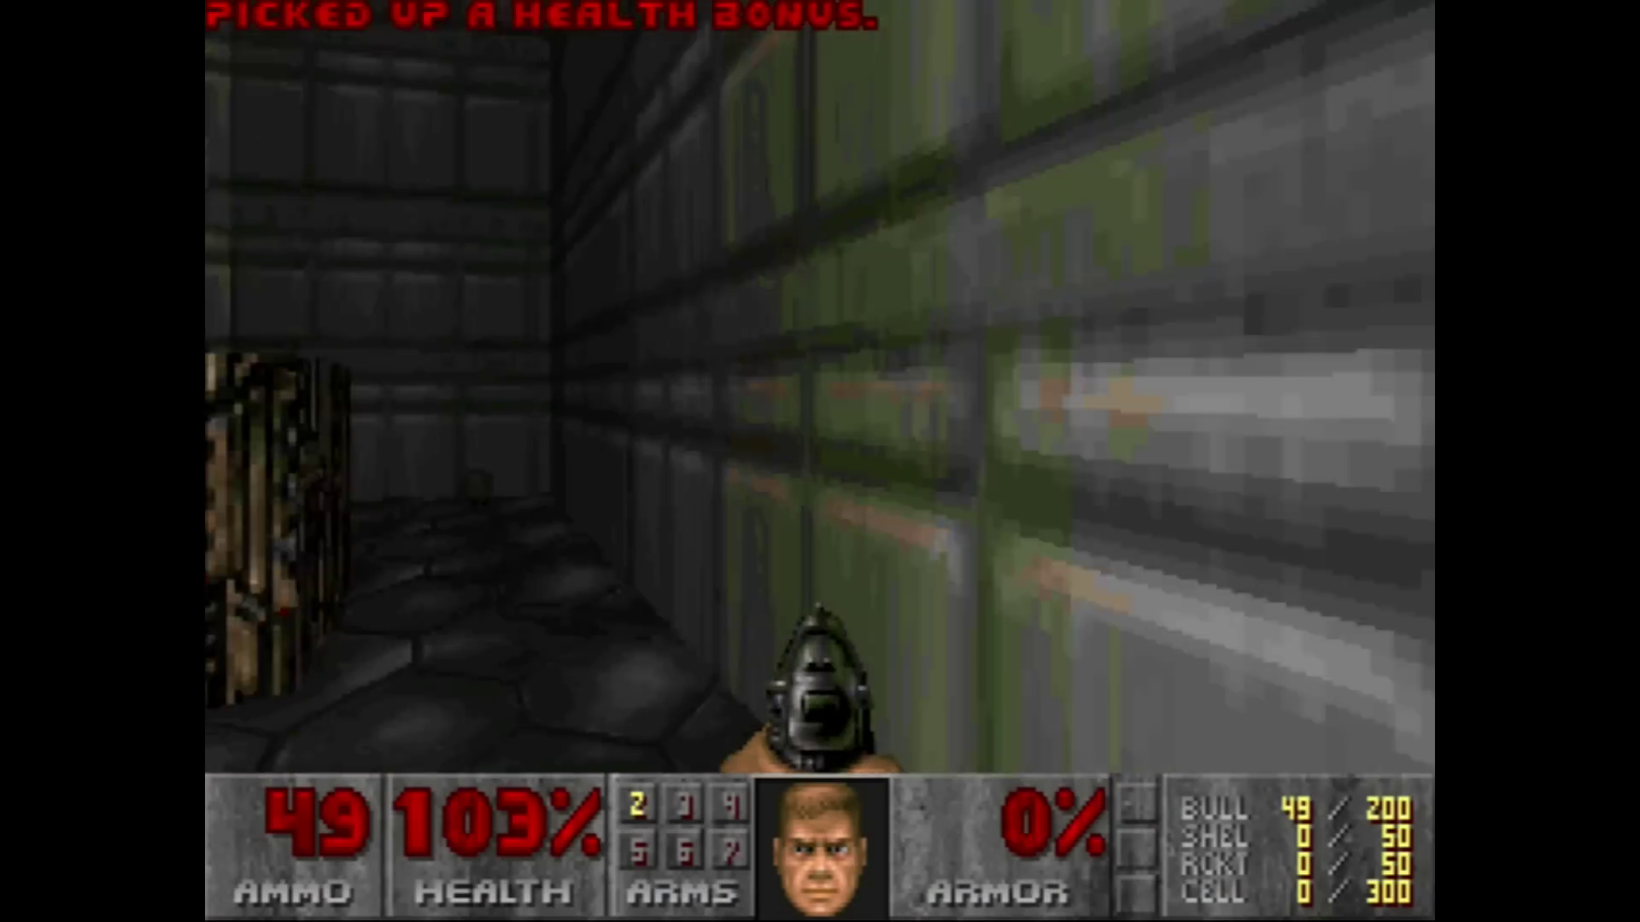
Grab the armor bonus, shoot the zombieman in the blue room and pick up ammo
key("Left")
key("Up")
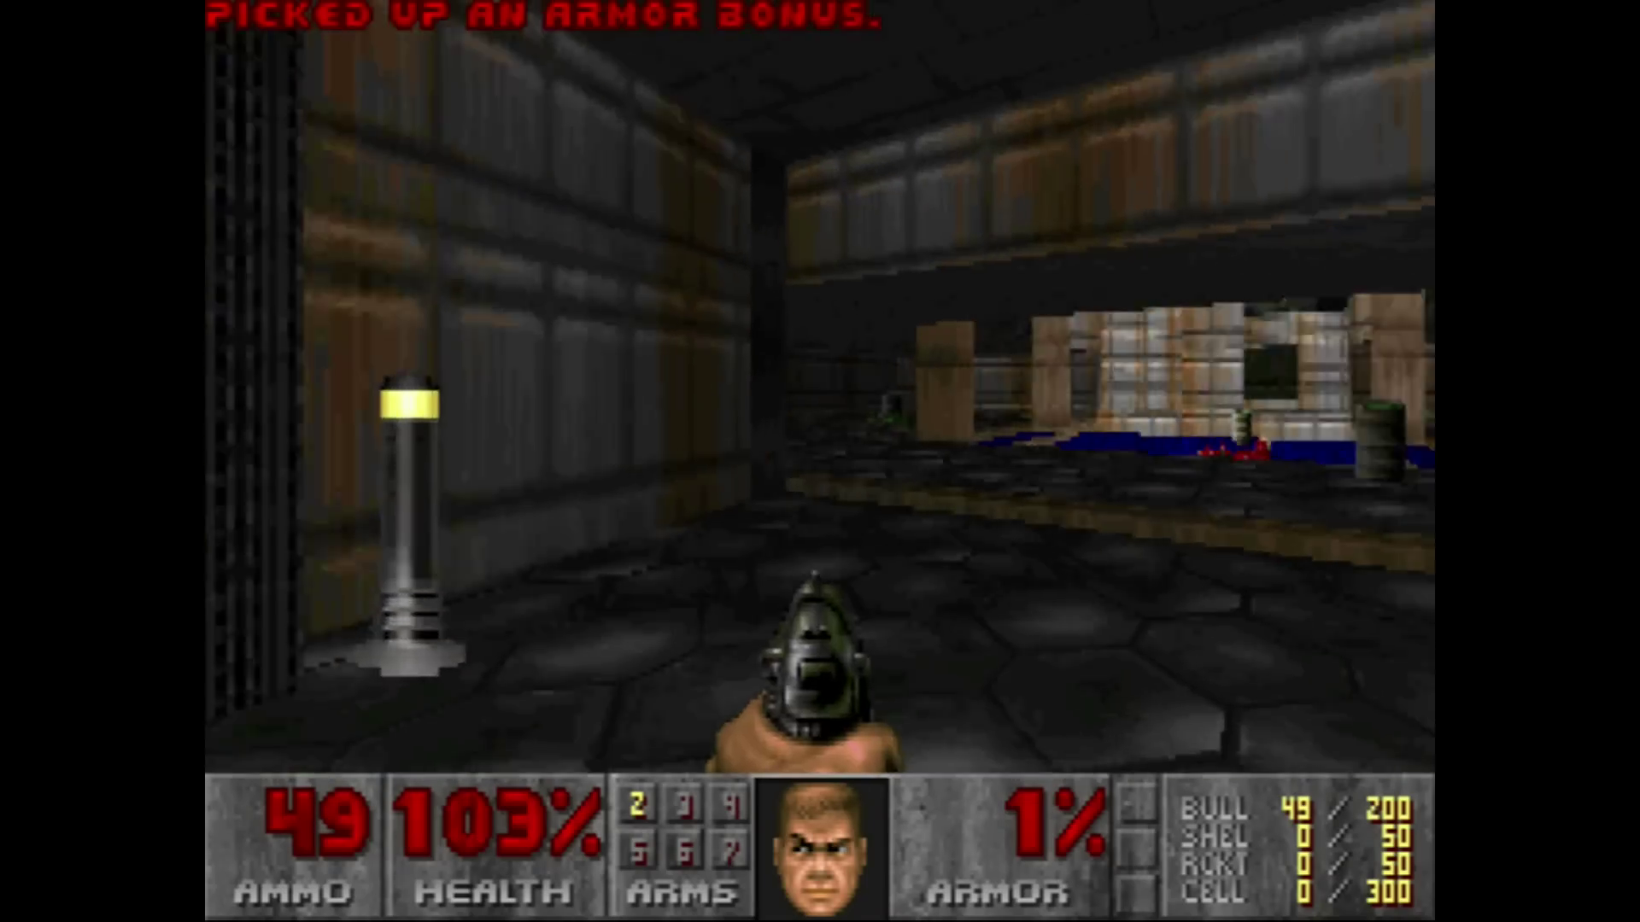
key("Right")
key("Up")
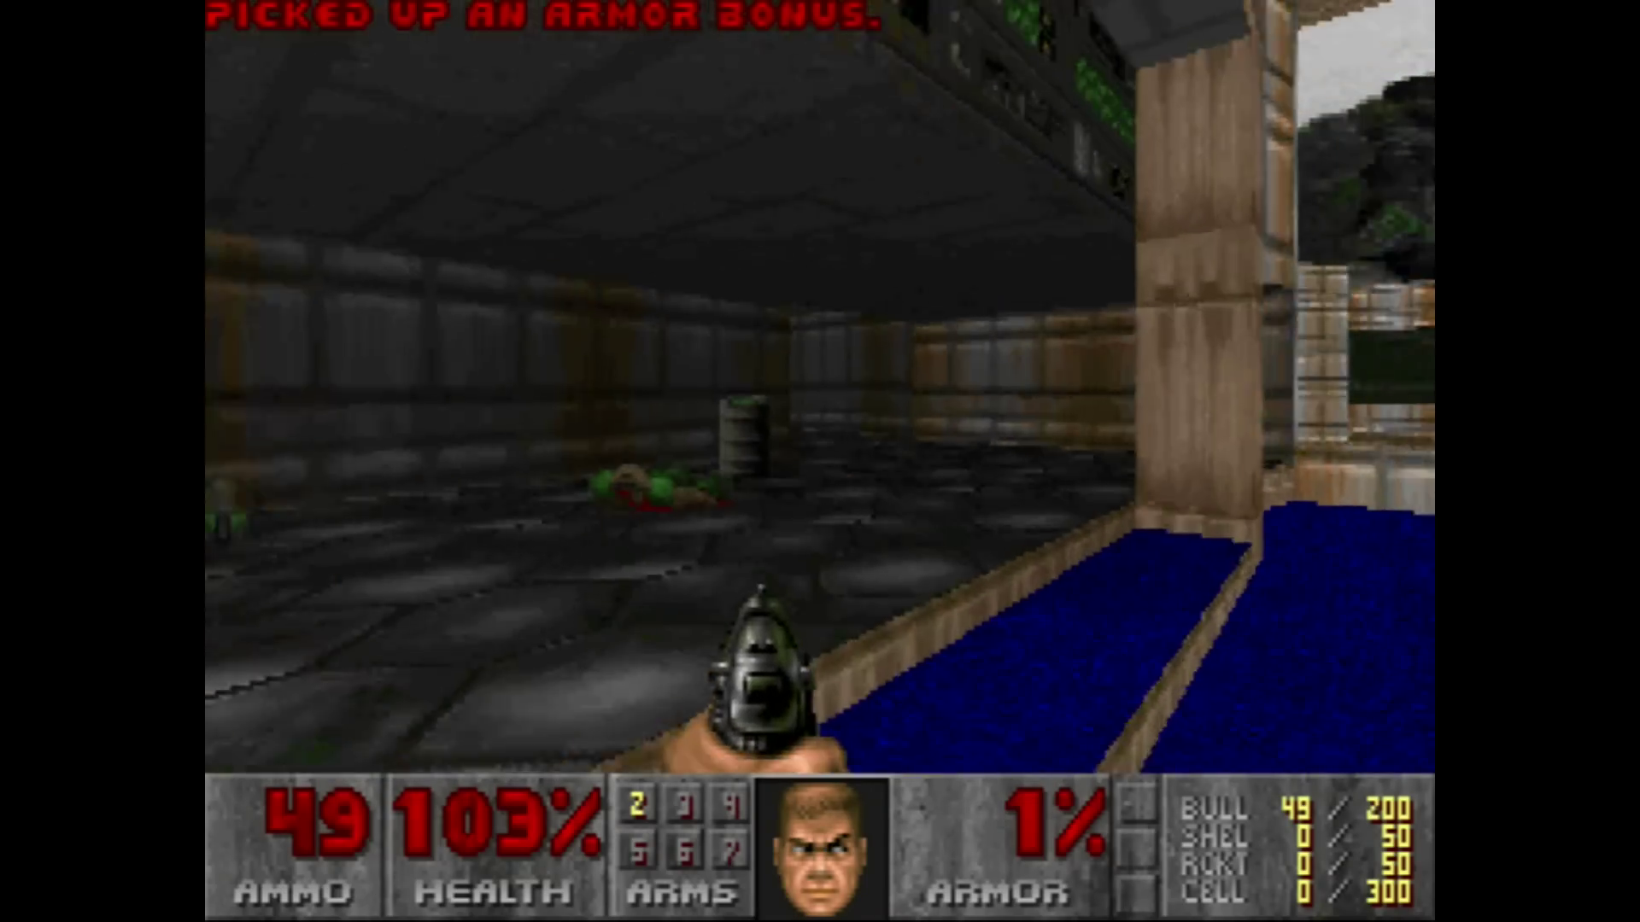
key("Up")
key("Up")
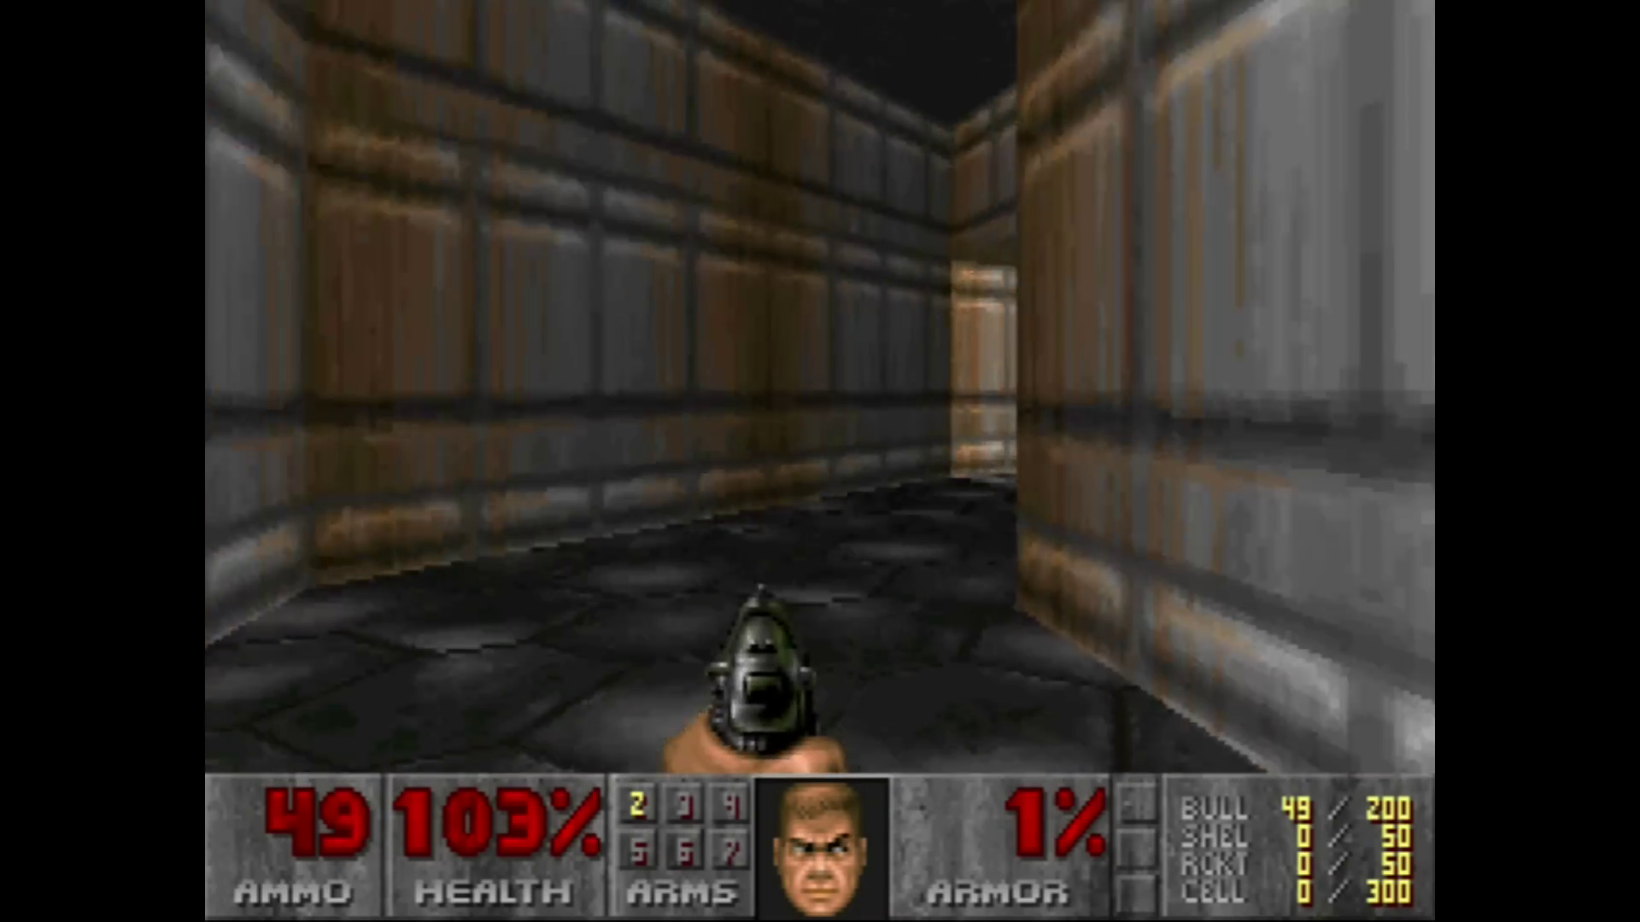
key("Right")
key("Up")
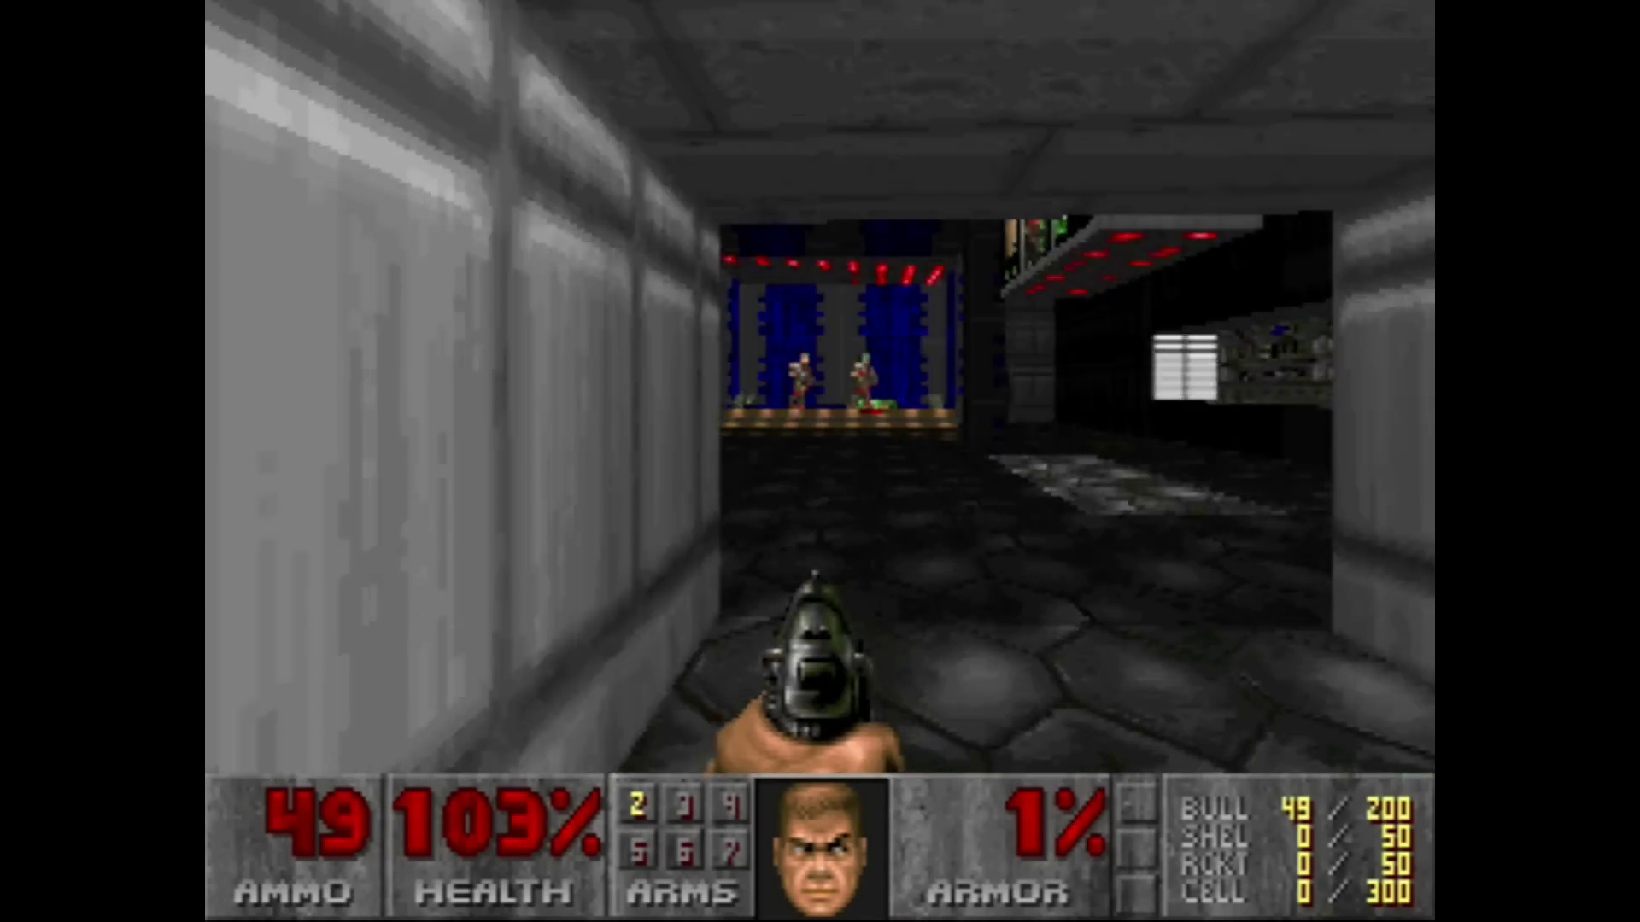
key("Up")
key("ctrl")
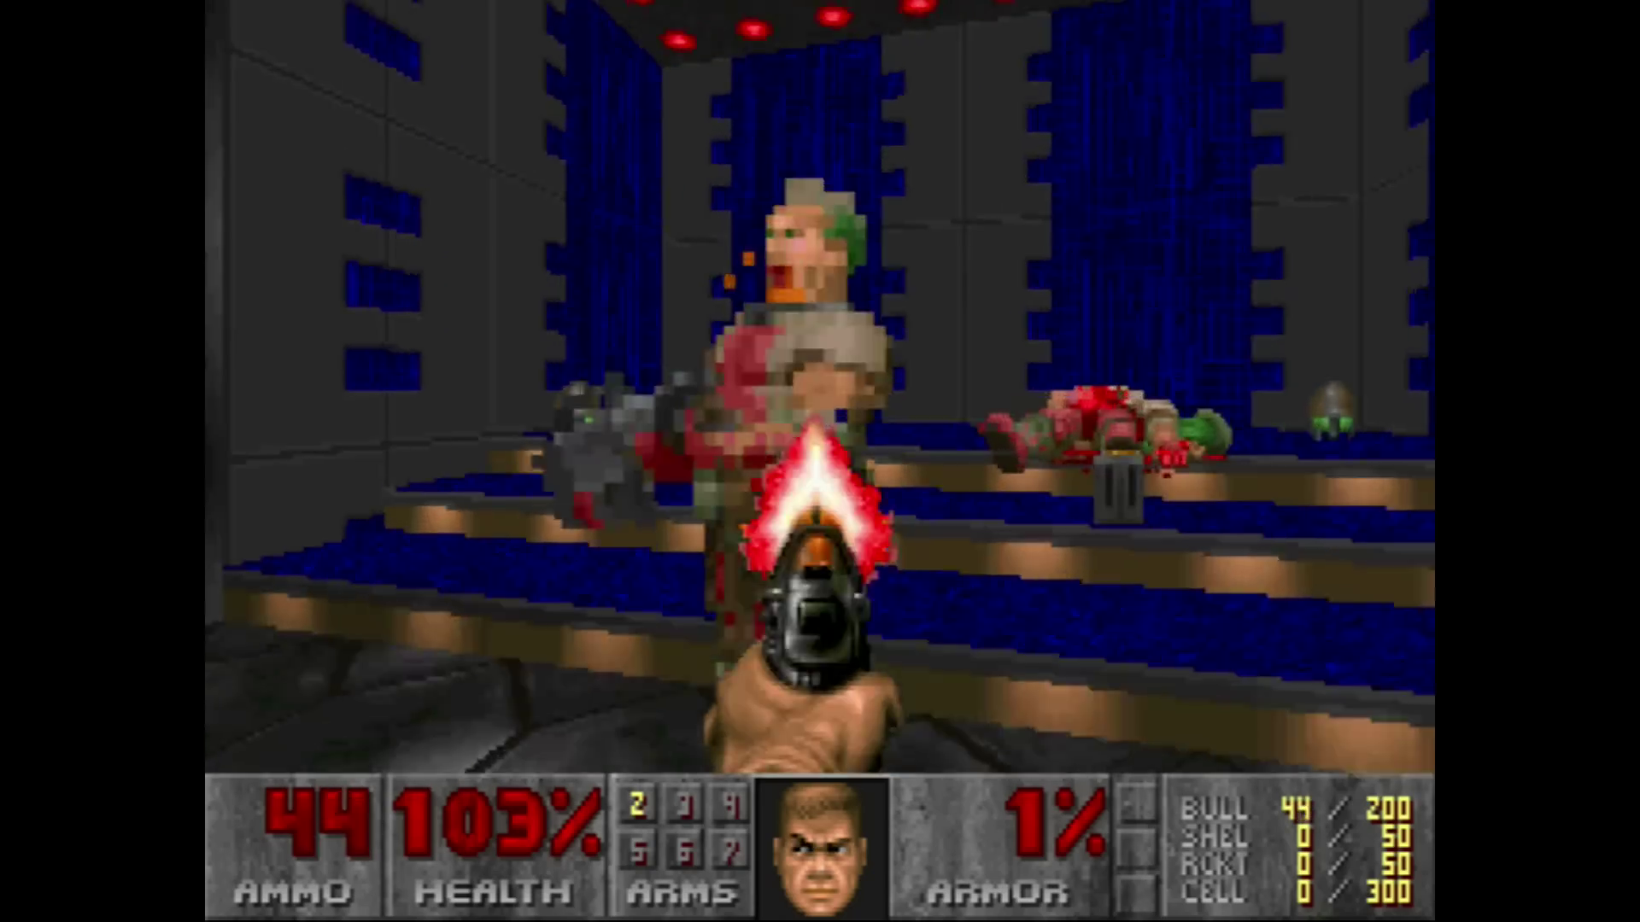
key("Up")
key("ctrl")
key("Right")
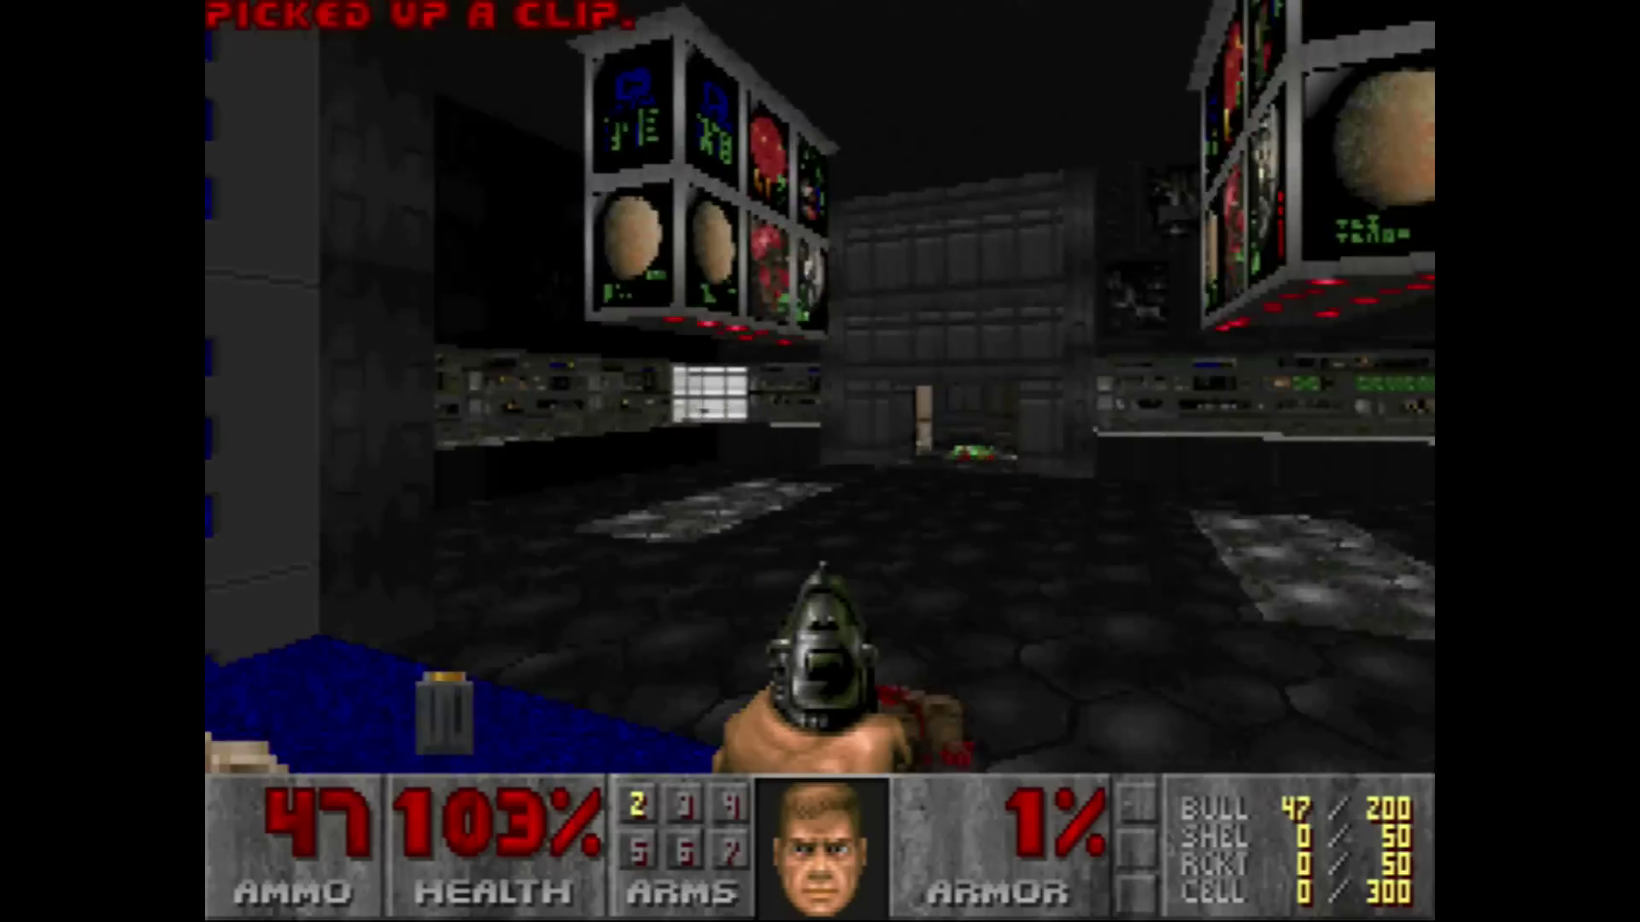
key("Right")
key("Escape")
Select Quit Game from the DOOM menu
key("Up")
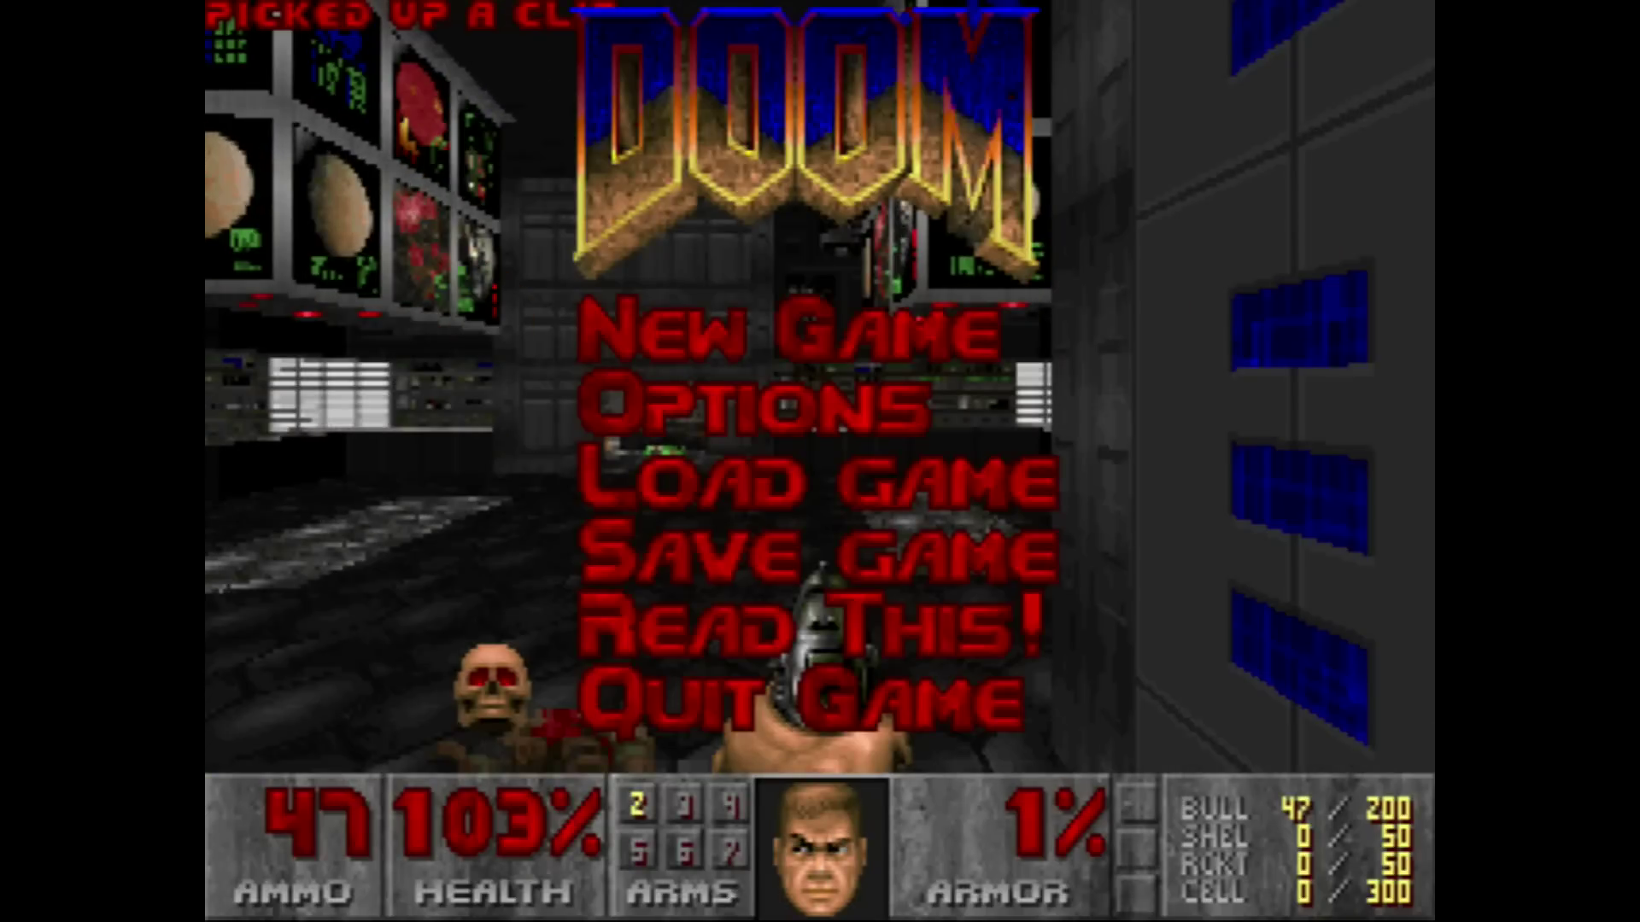
key("Return")
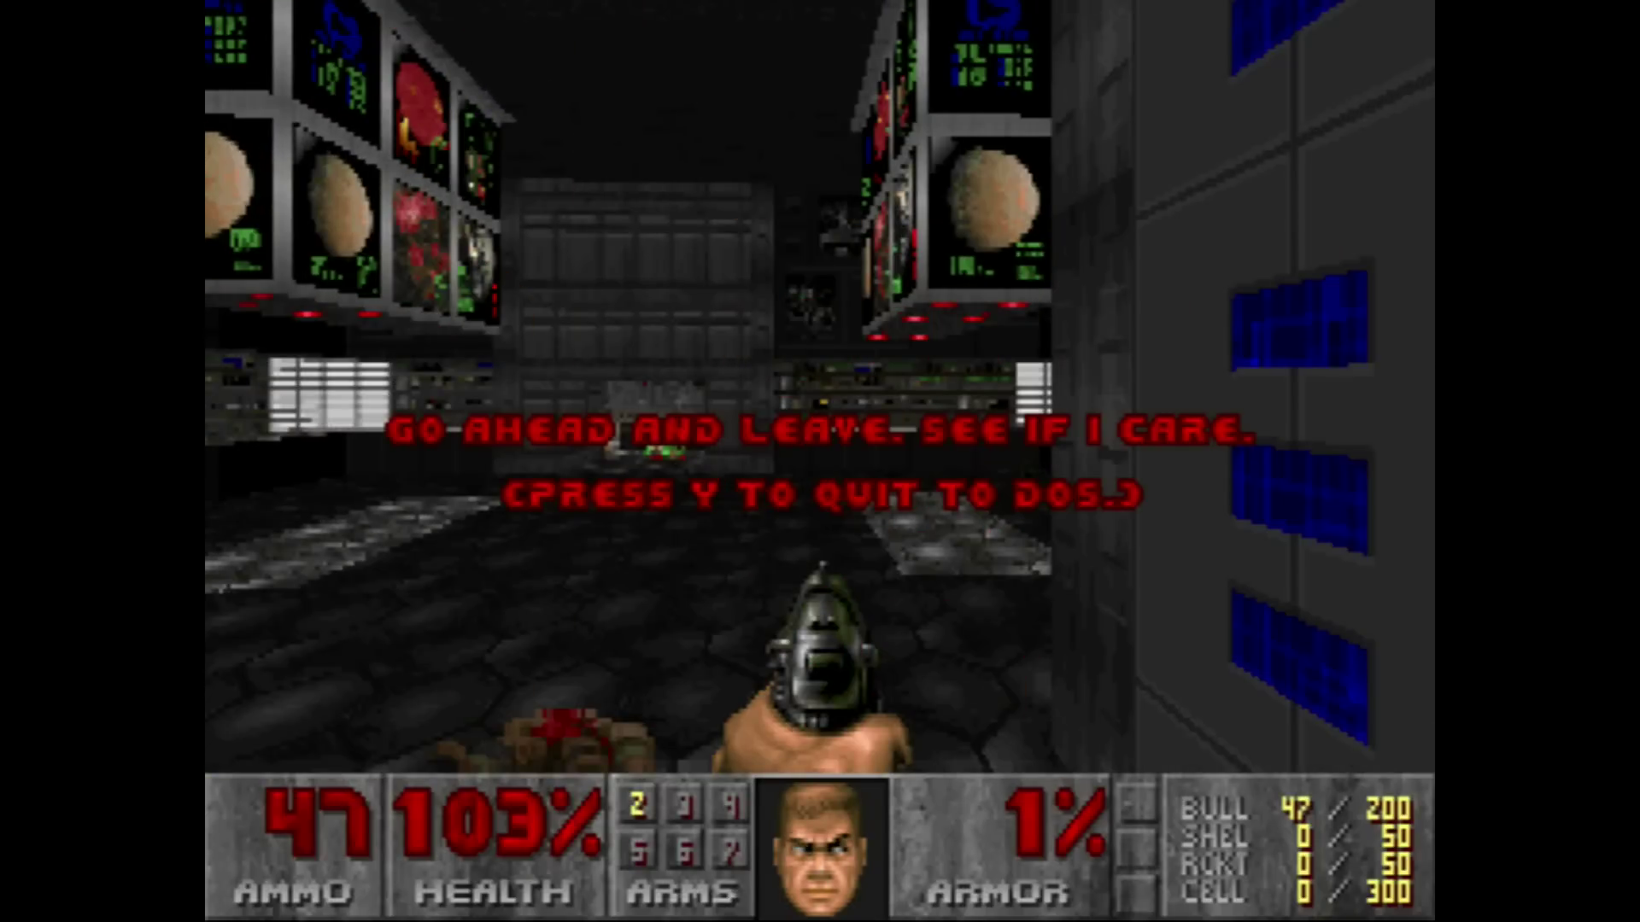